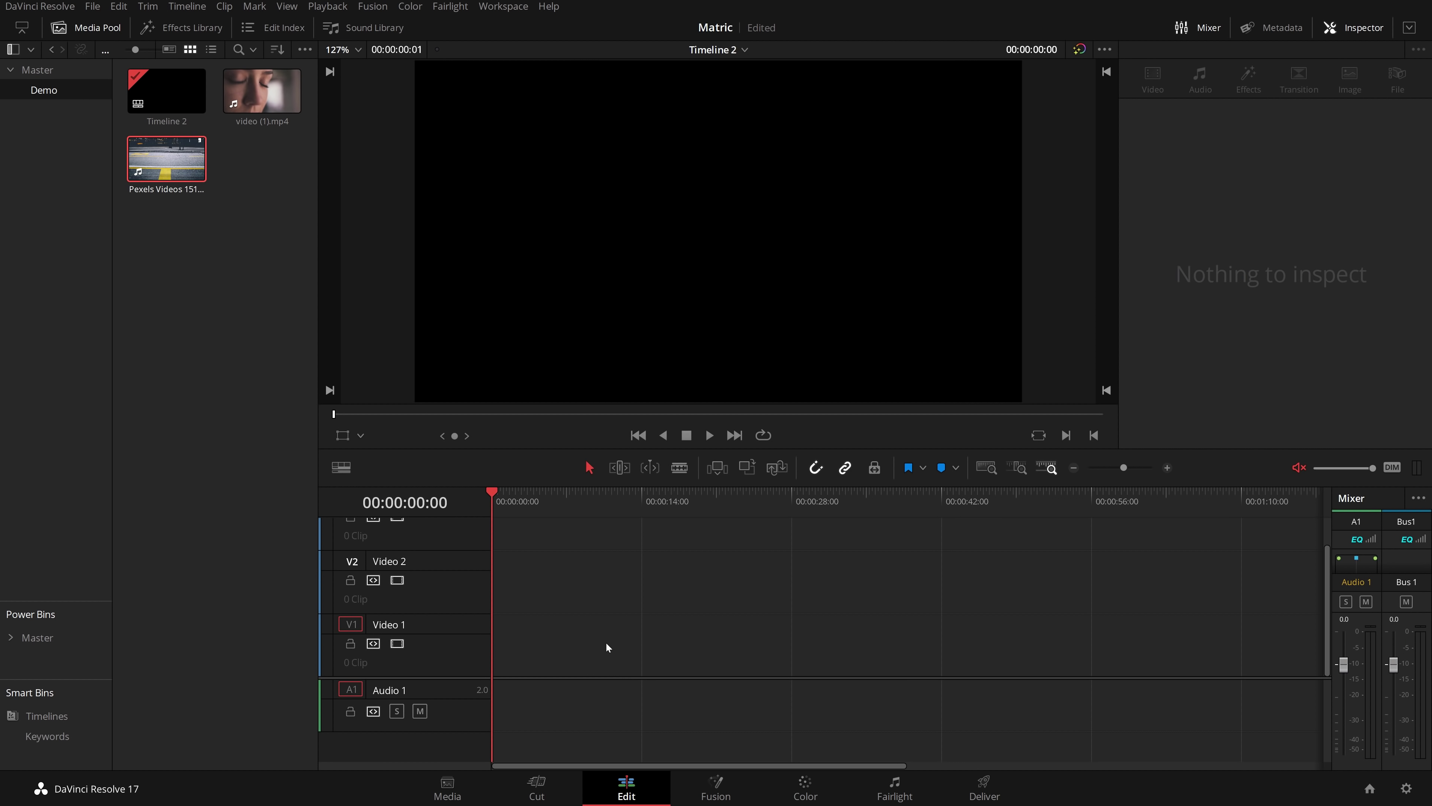
- Drag Fusion Composition from Toolbox > Effects onto the start of Video 1 and select the clip
{"action": "left_click", "coordinate": [182, 29]}
{"action": "left_click", "coordinate": [48, 380]}
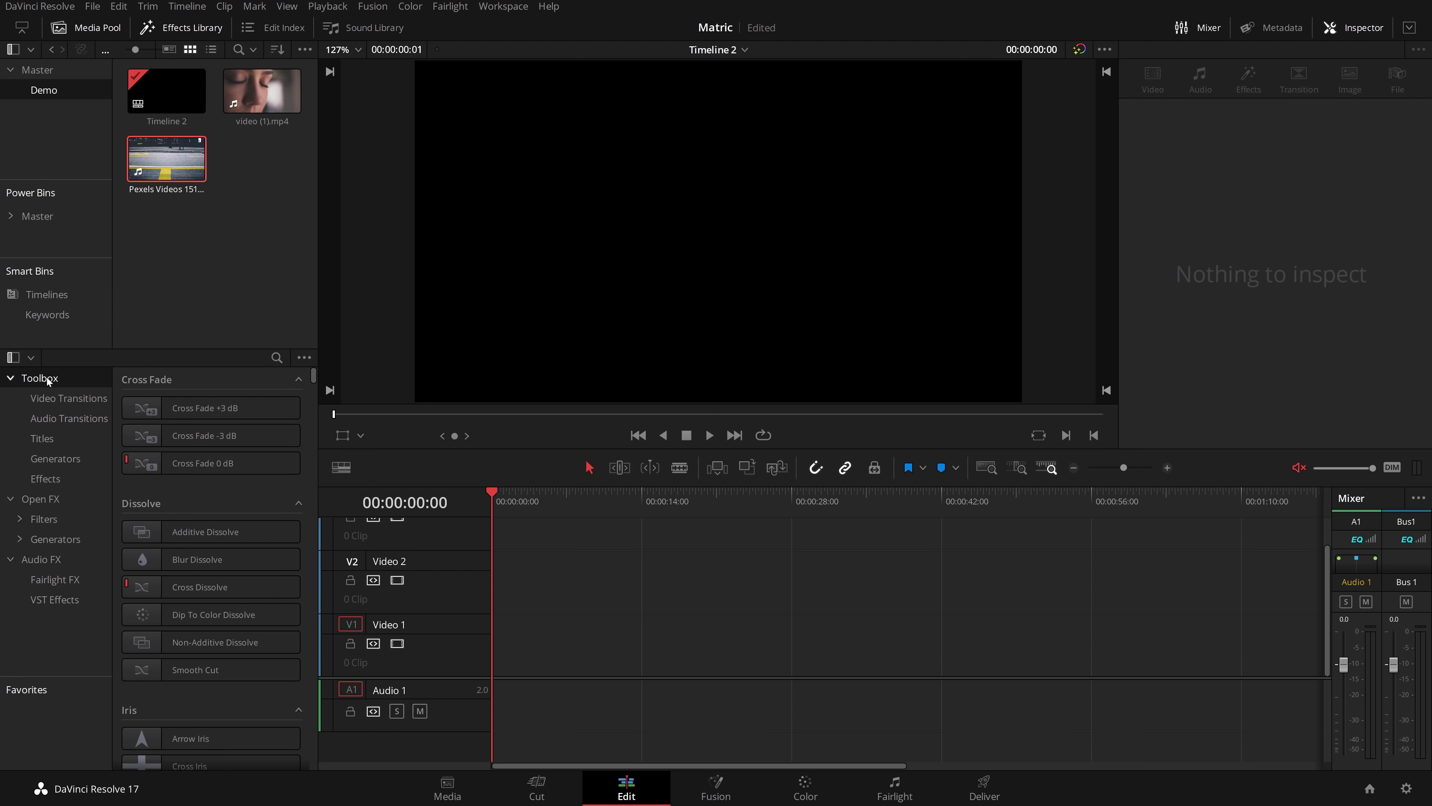
{"action": "left_click", "coordinate": [46, 478]}
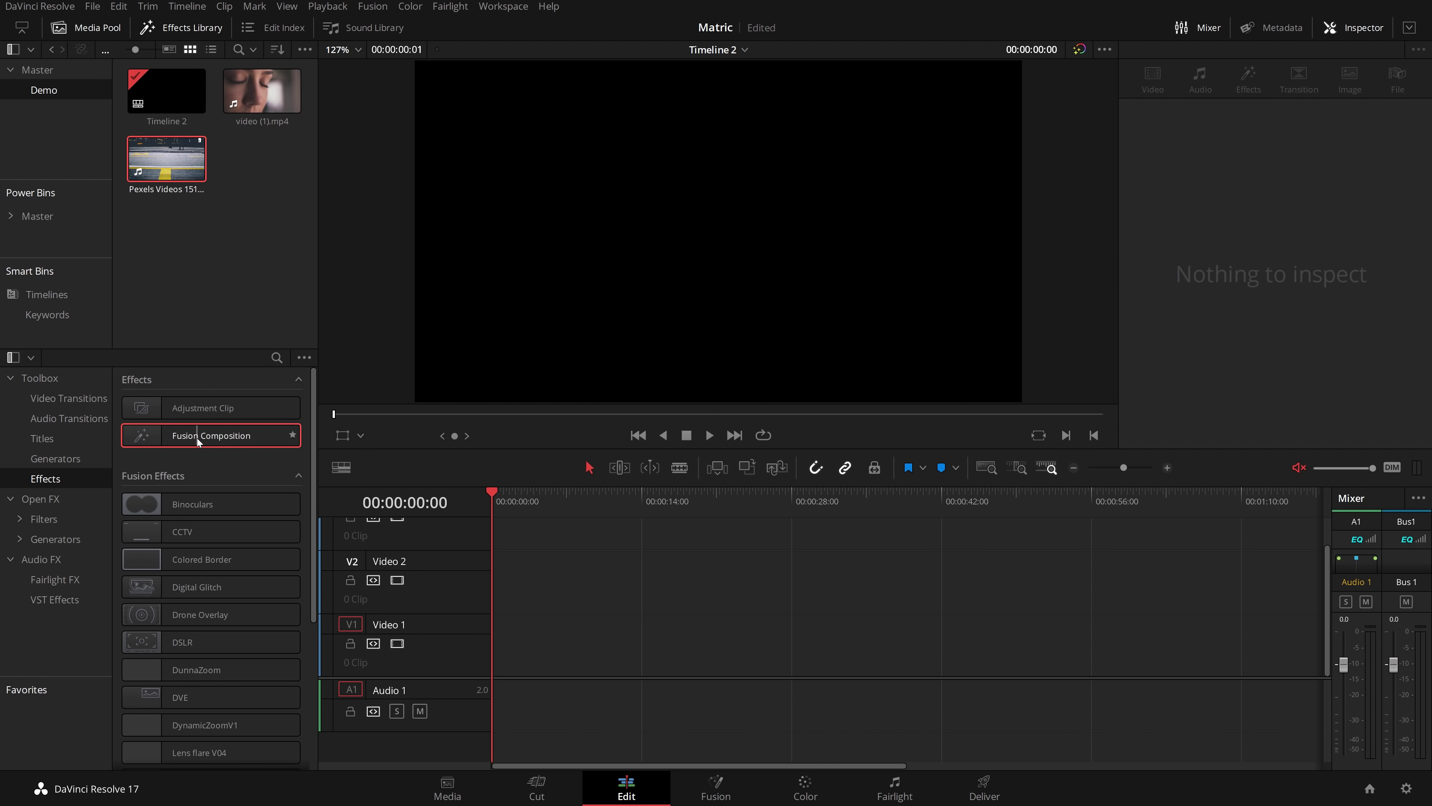
{"action": "left_click_drag", "start_coordinate": [197, 440], "coordinate": [710, 640]}
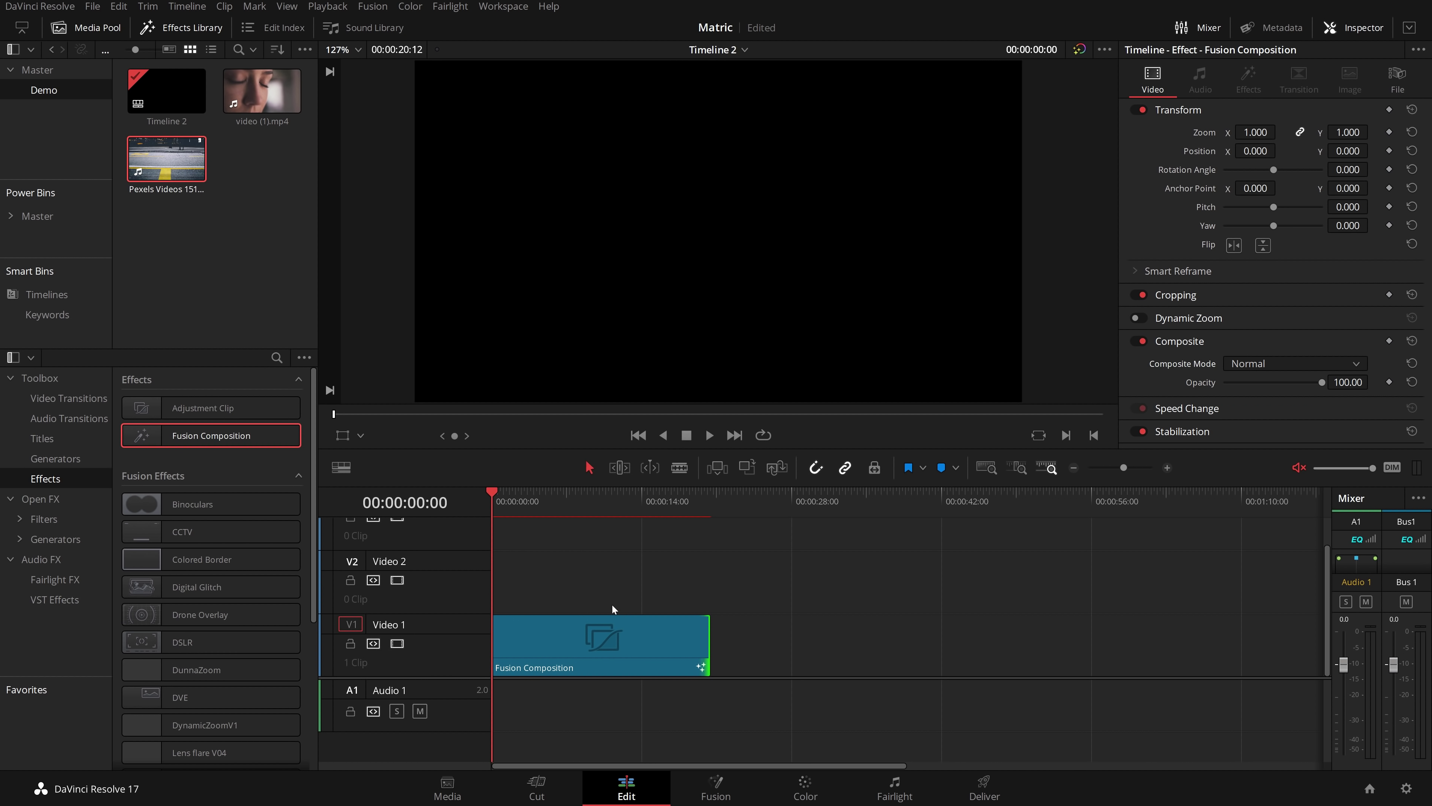
{"action": "left_click", "coordinate": [570, 639]}
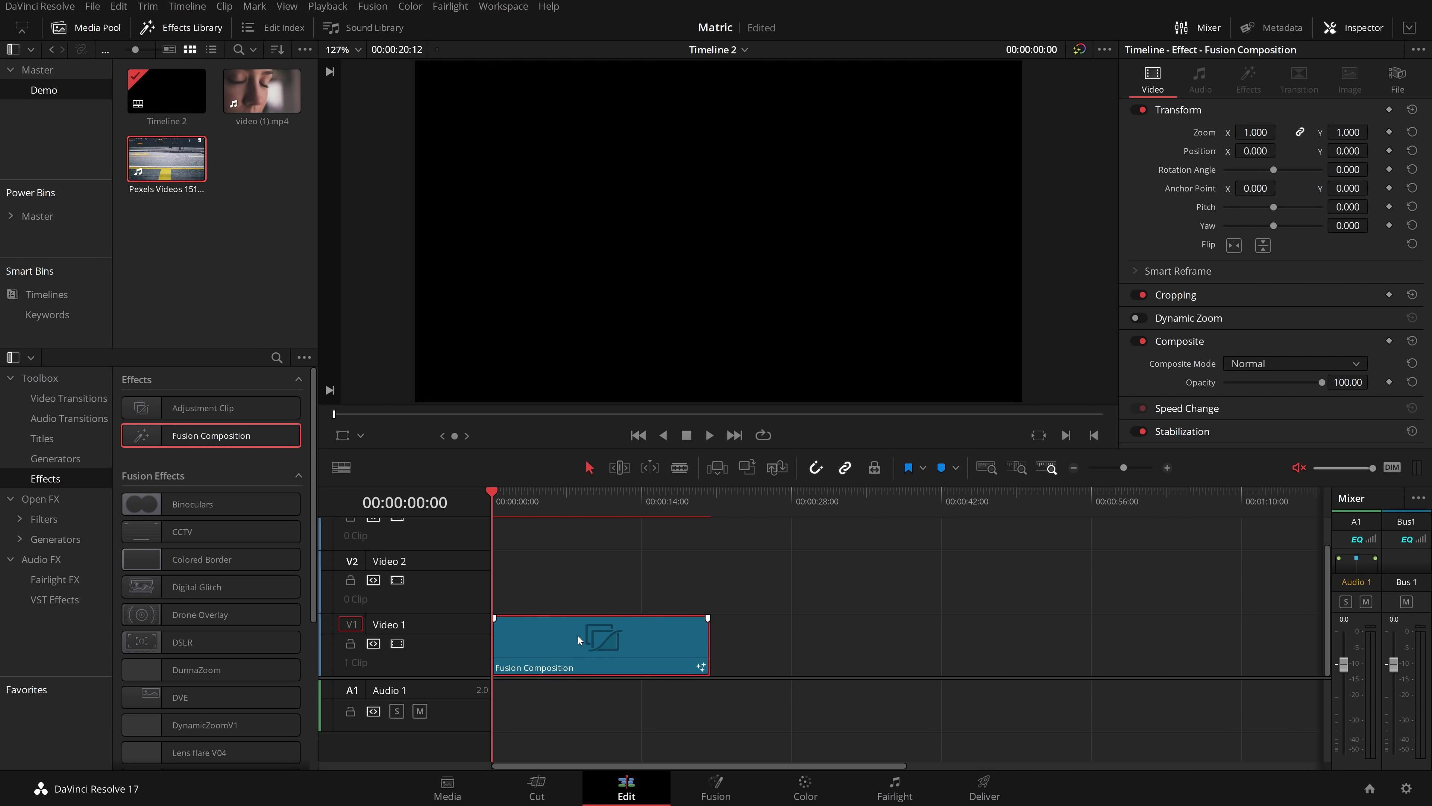
{"action": "right_click", "coordinate": [579, 640]}
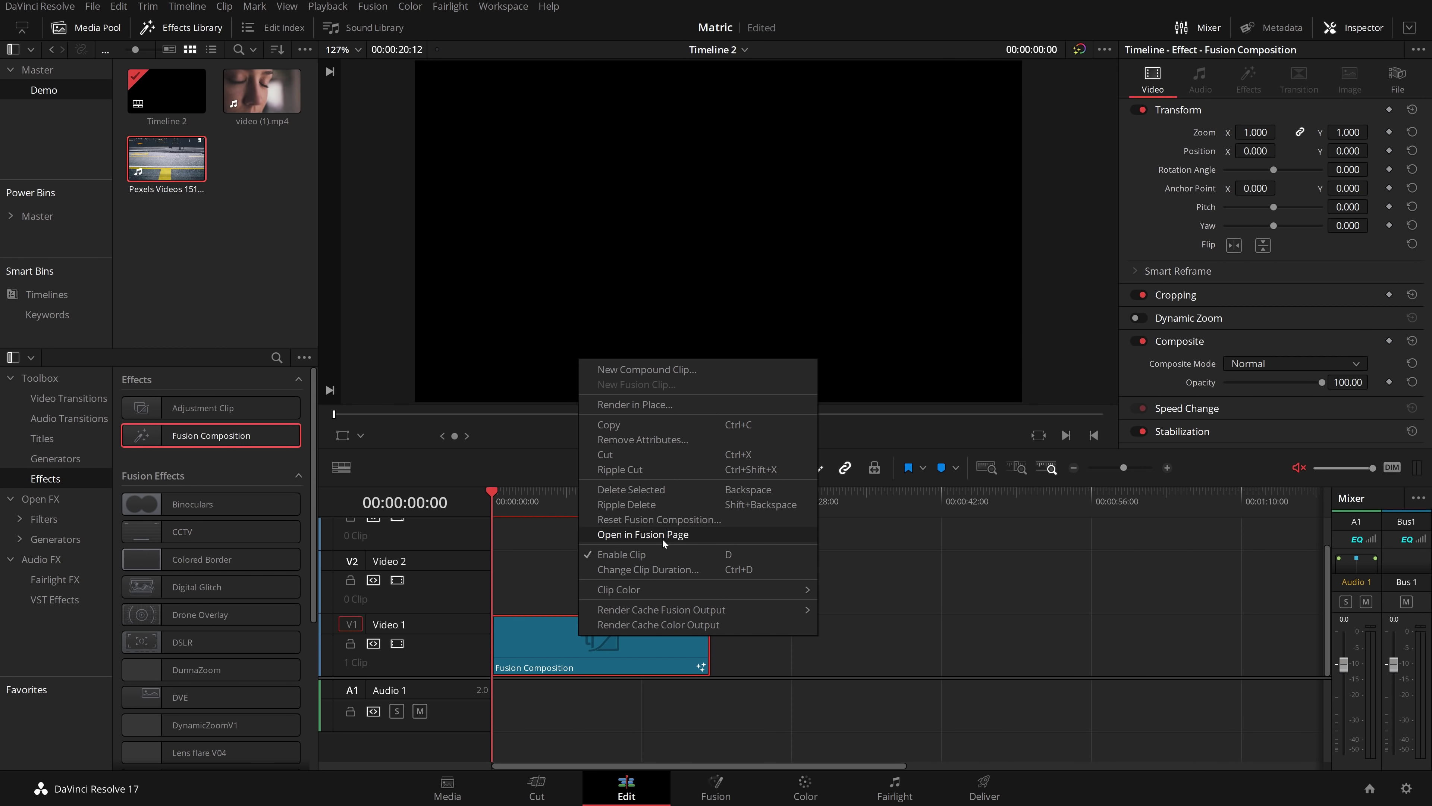
- Open the composition in the Fusion page and select the MediaOut1 node
{"action": "left_click", "coordinate": [673, 536]}
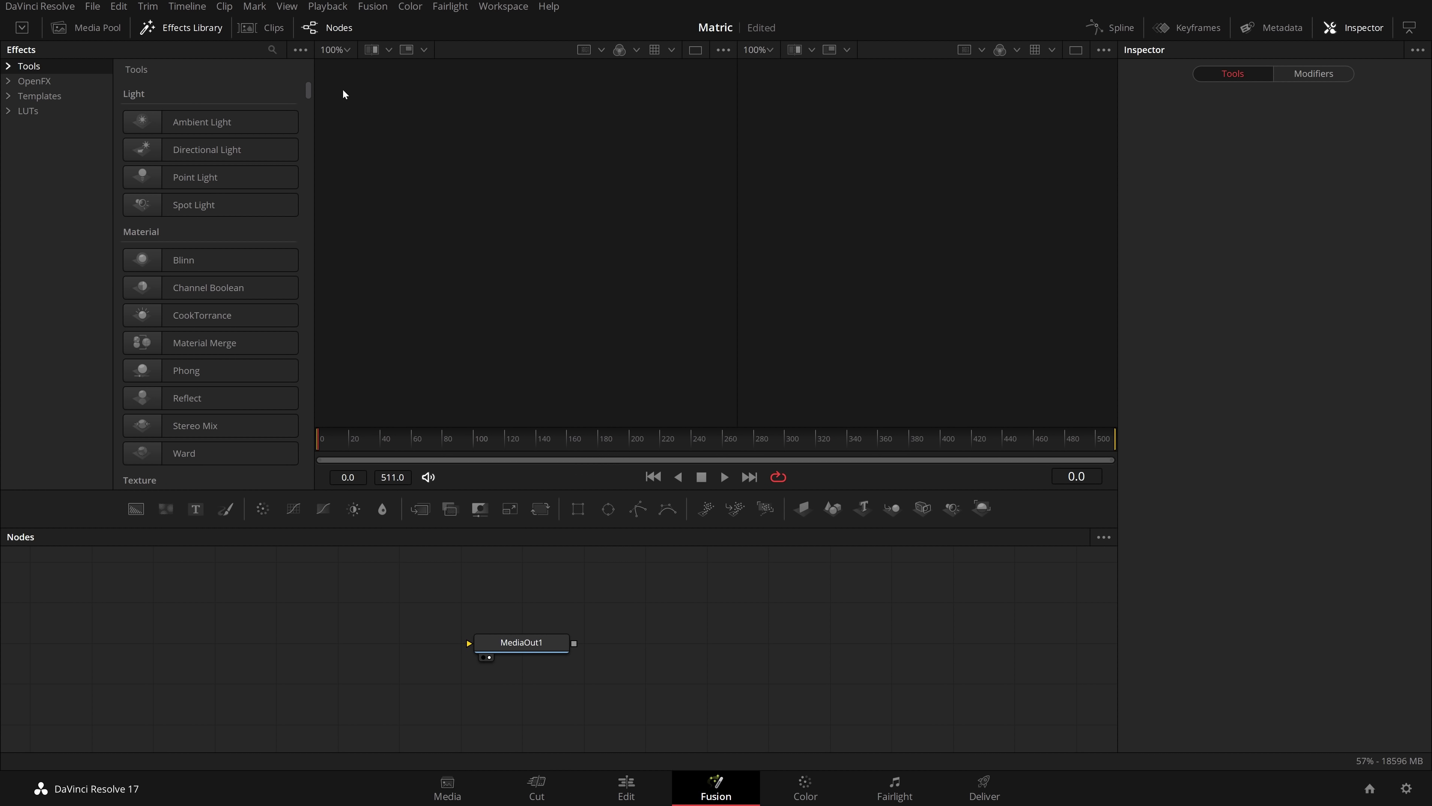
{"action": "mouse_move", "coordinate": [580, 591]}
{"action": "left_mouse_down"}
{"action": "mouse_move", "coordinate": [476, 617]}
{"action": "mouse_move", "coordinate": [434, 726]}
{"action": "left_mouse_up"}
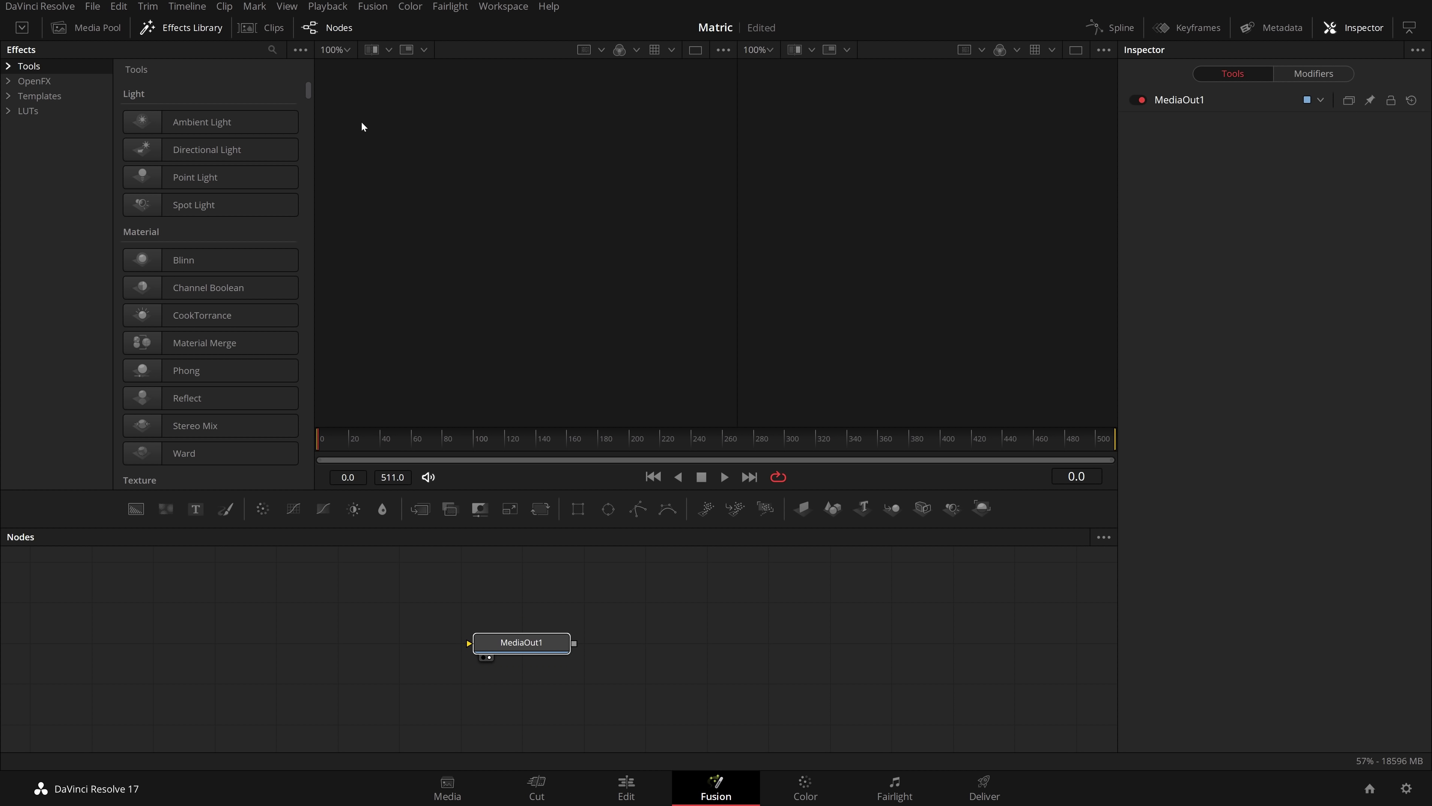
{"action": "left_click", "coordinate": [330, 29]}
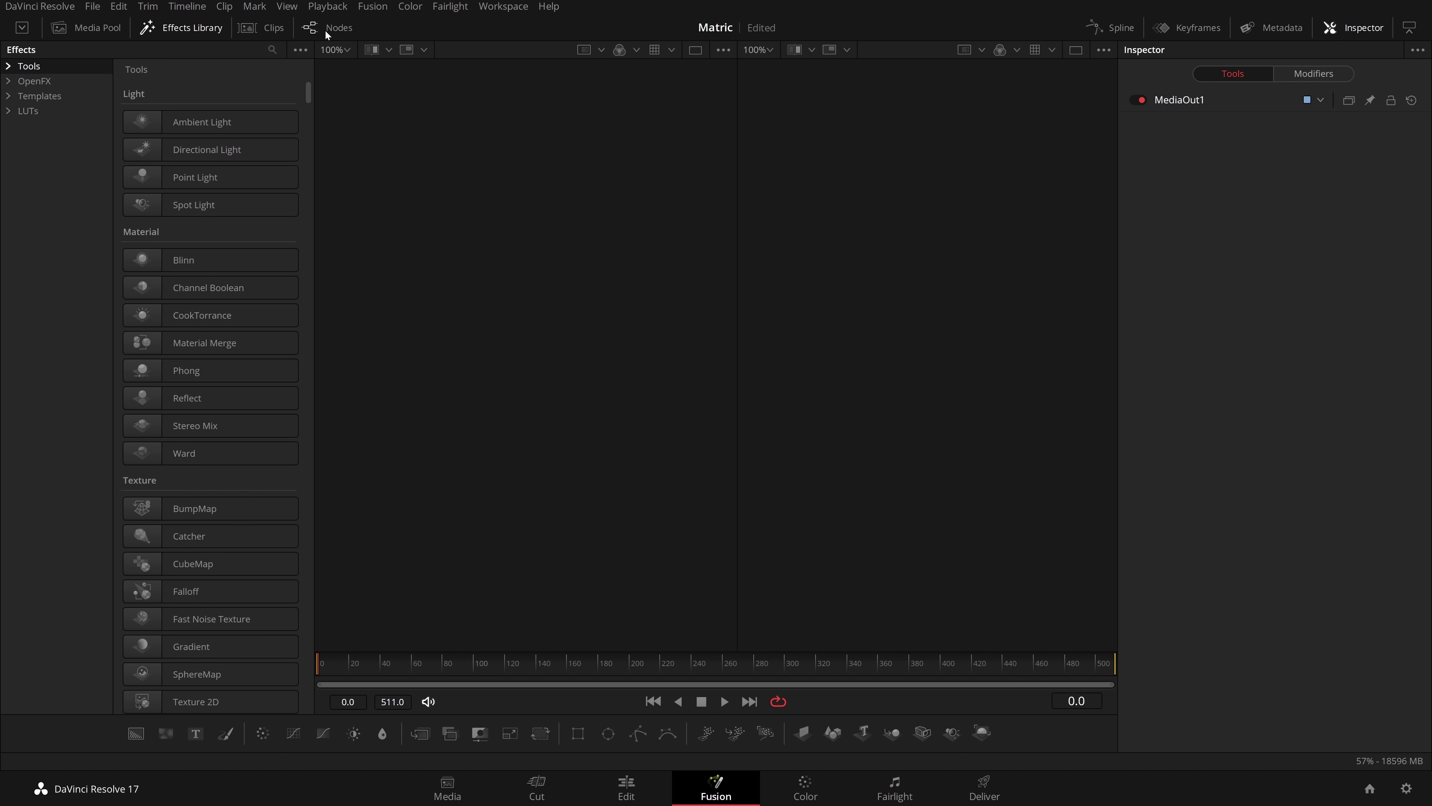
{"action": "left_click", "coordinate": [324, 29]}
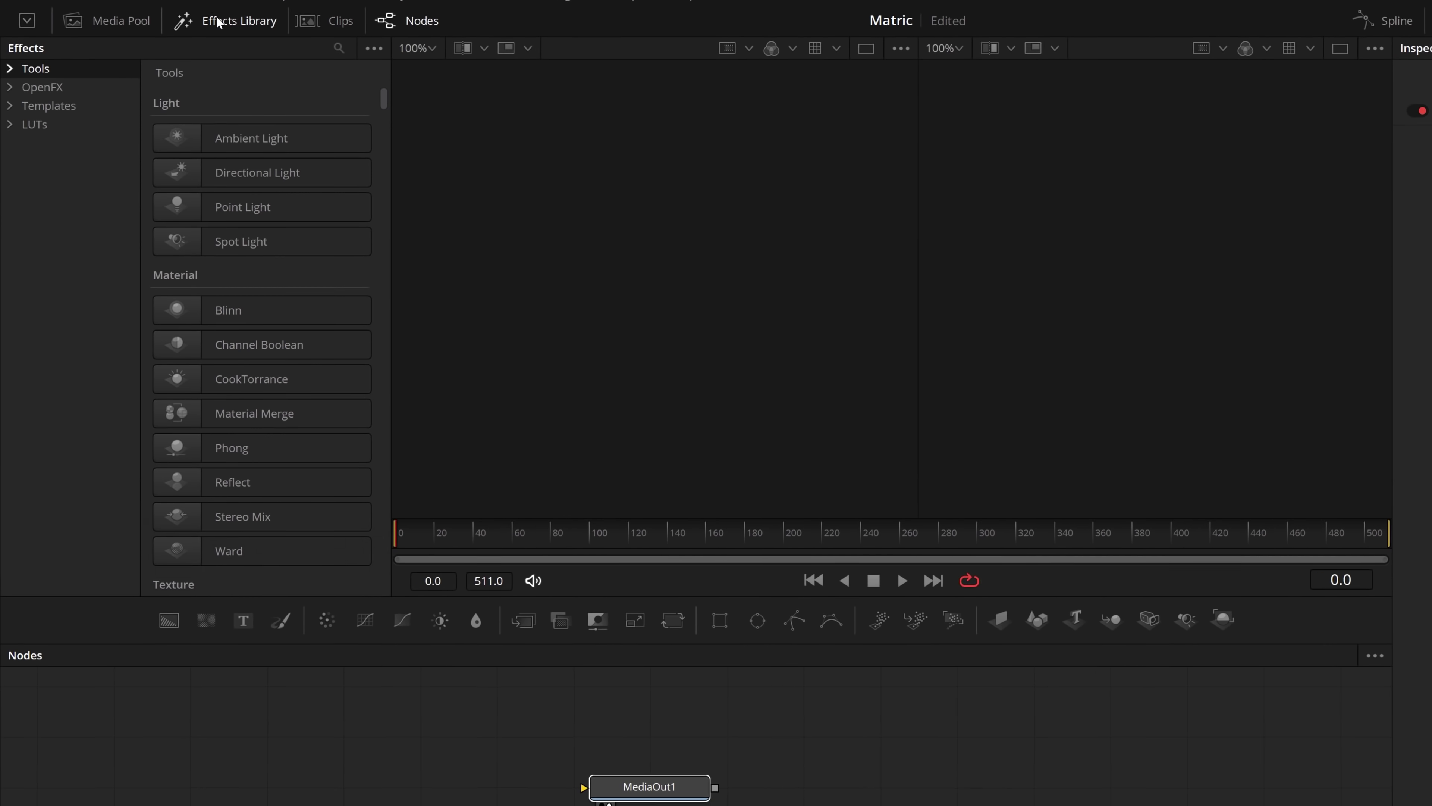
{"action": "left_click", "coordinate": [187, 26]}
{"action": "left_click", "coordinate": [190, 26]}
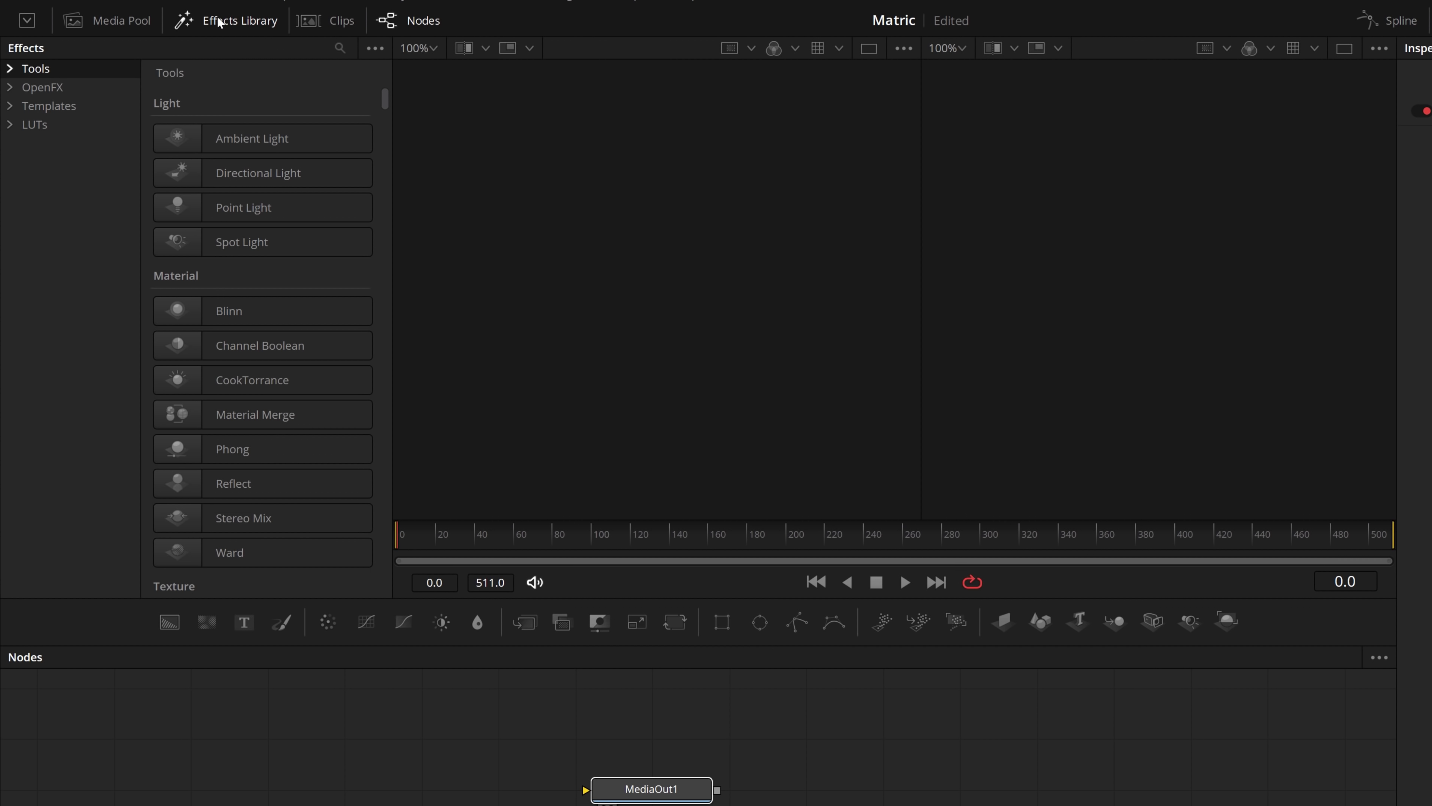
- Add the Matrix template from Templates > Fusion > Particles and wire Matrix_1_1 into MediaOut1
{"action": "left_click", "coordinate": [12, 107]}
{"action": "left_click", "coordinate": [28, 145]}
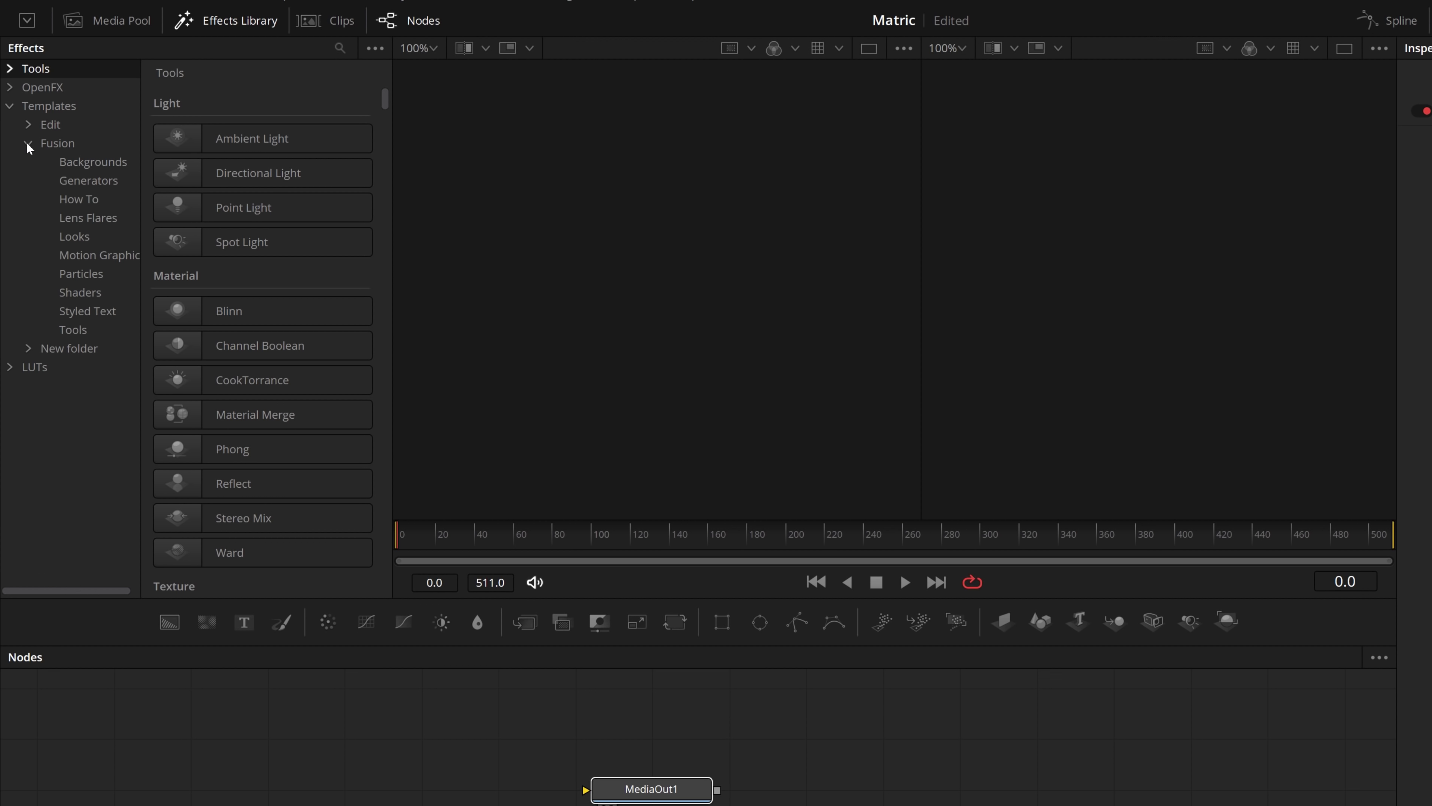
{"action": "left_click", "coordinate": [80, 275]}
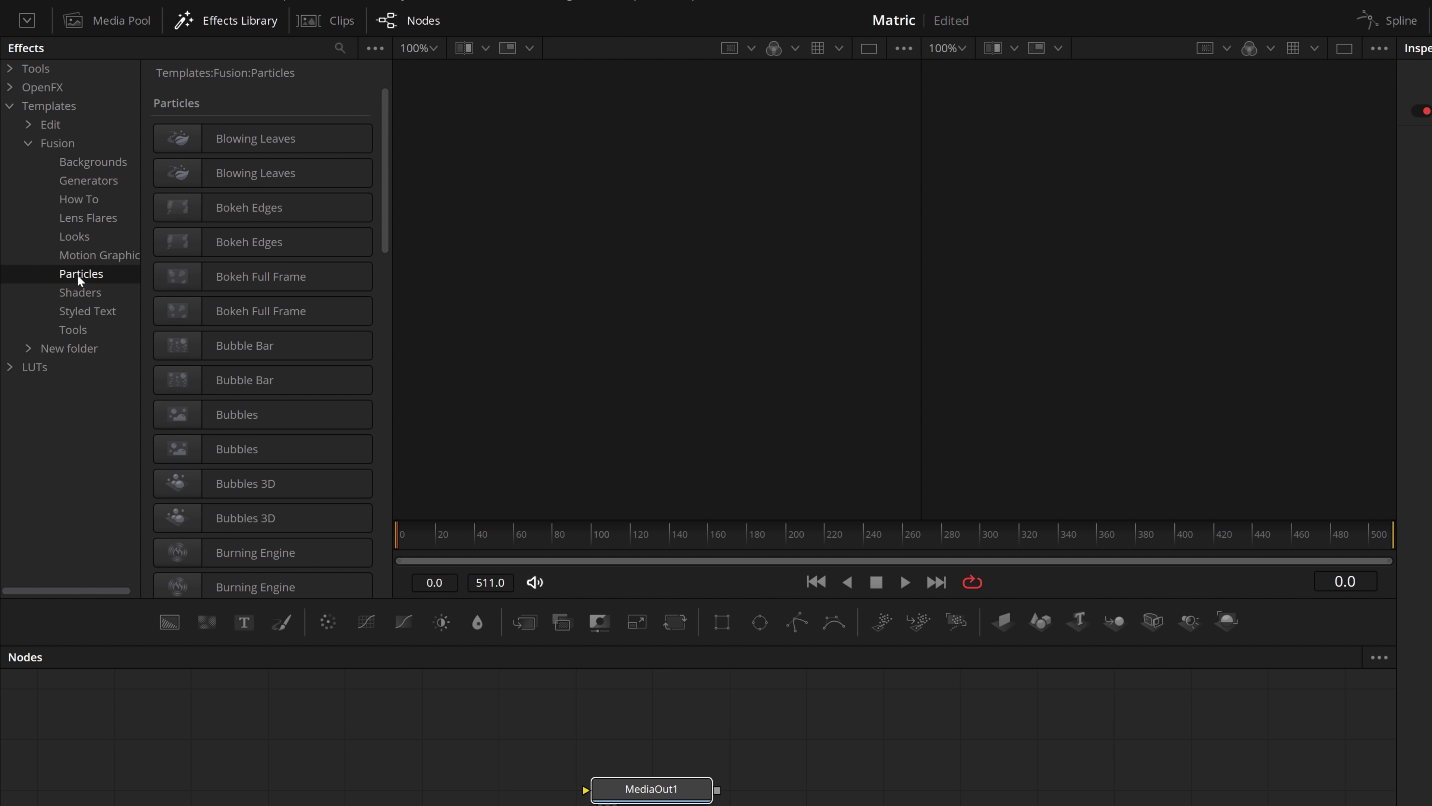
{"action": "left_click_drag", "start_coordinate": [384, 151], "coordinate": [384, 408]}
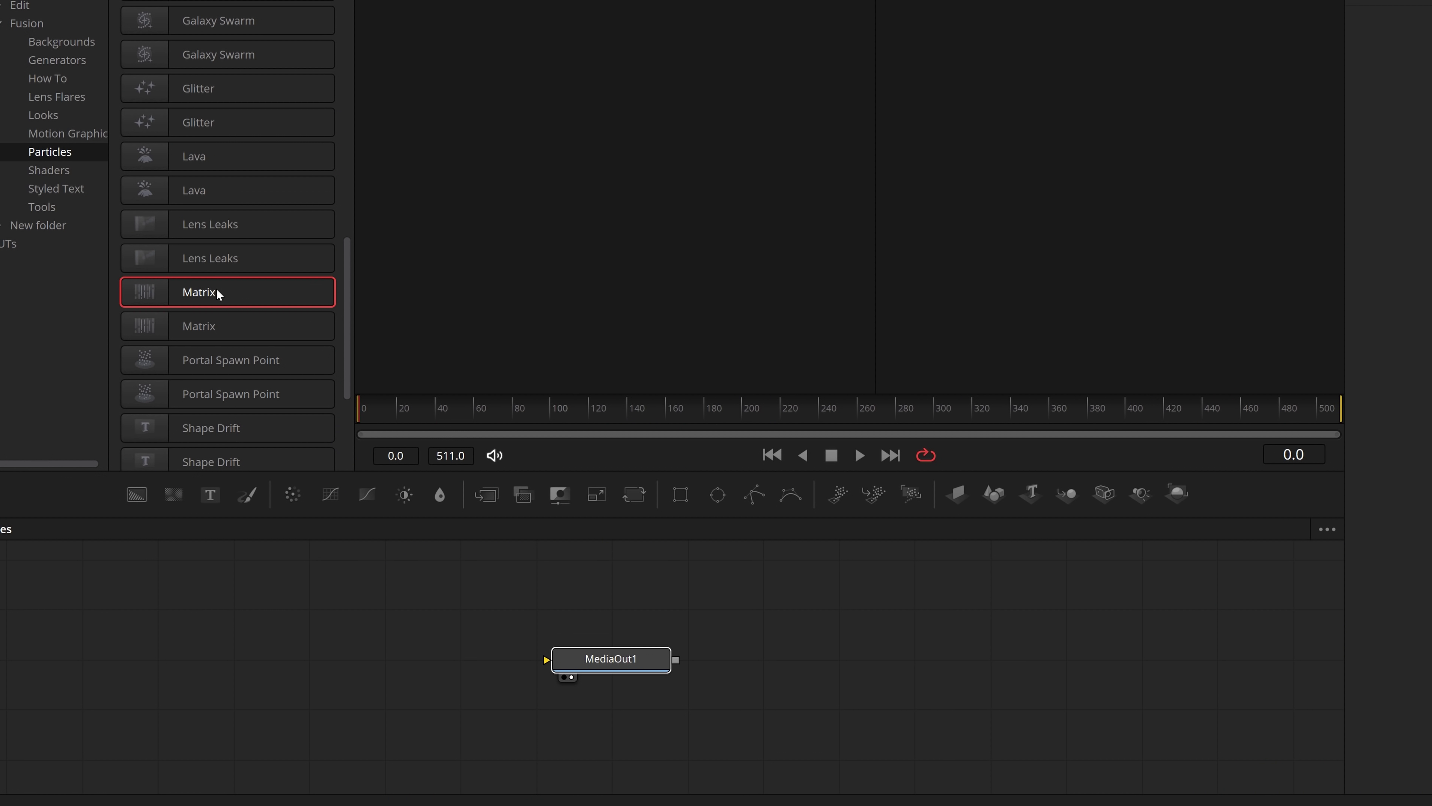
{"action": "left_click_drag", "start_coordinate": [281, 459], "coordinate": [348, 652]}
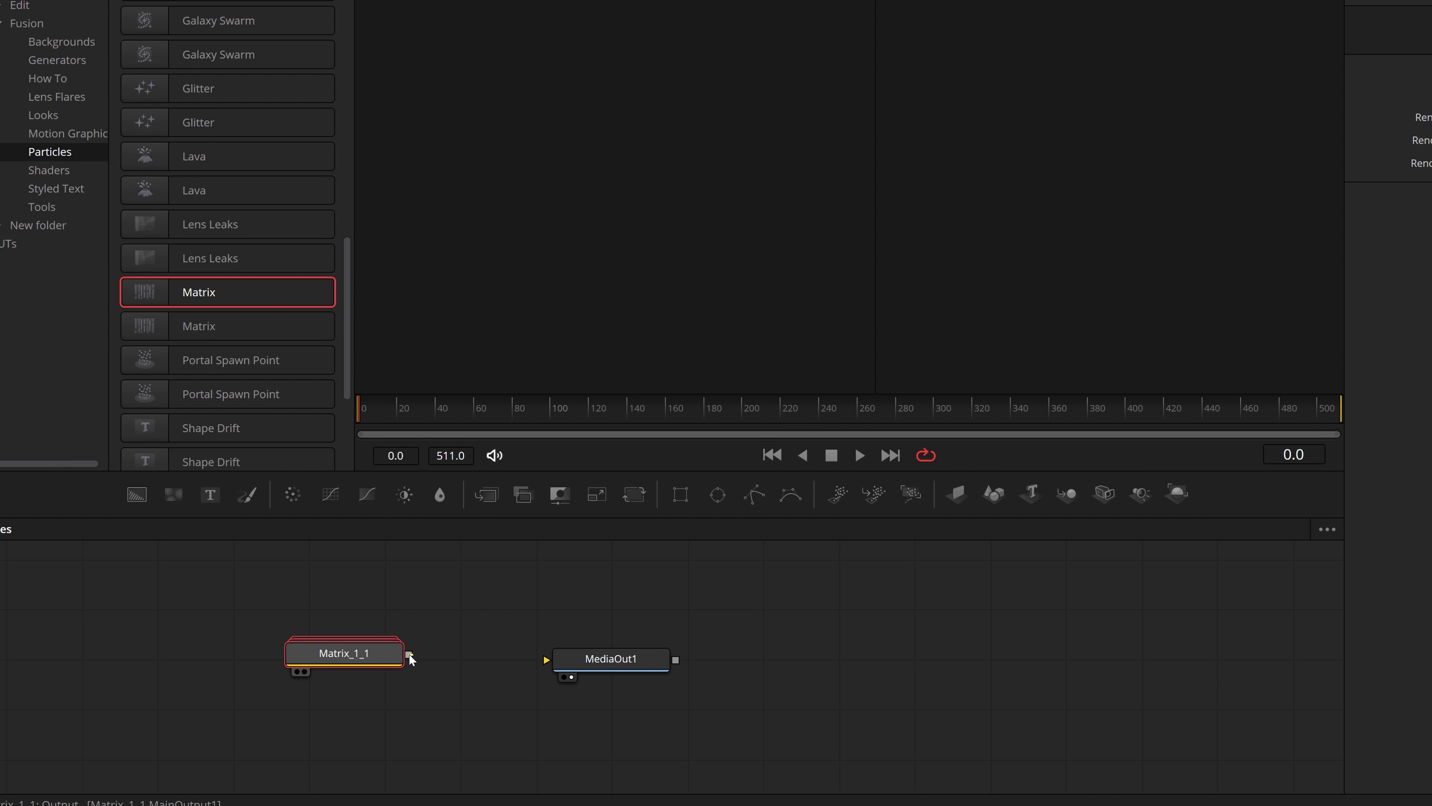
{"action": "left_click_drag", "start_coordinate": [409, 654], "coordinate": [546, 663]}
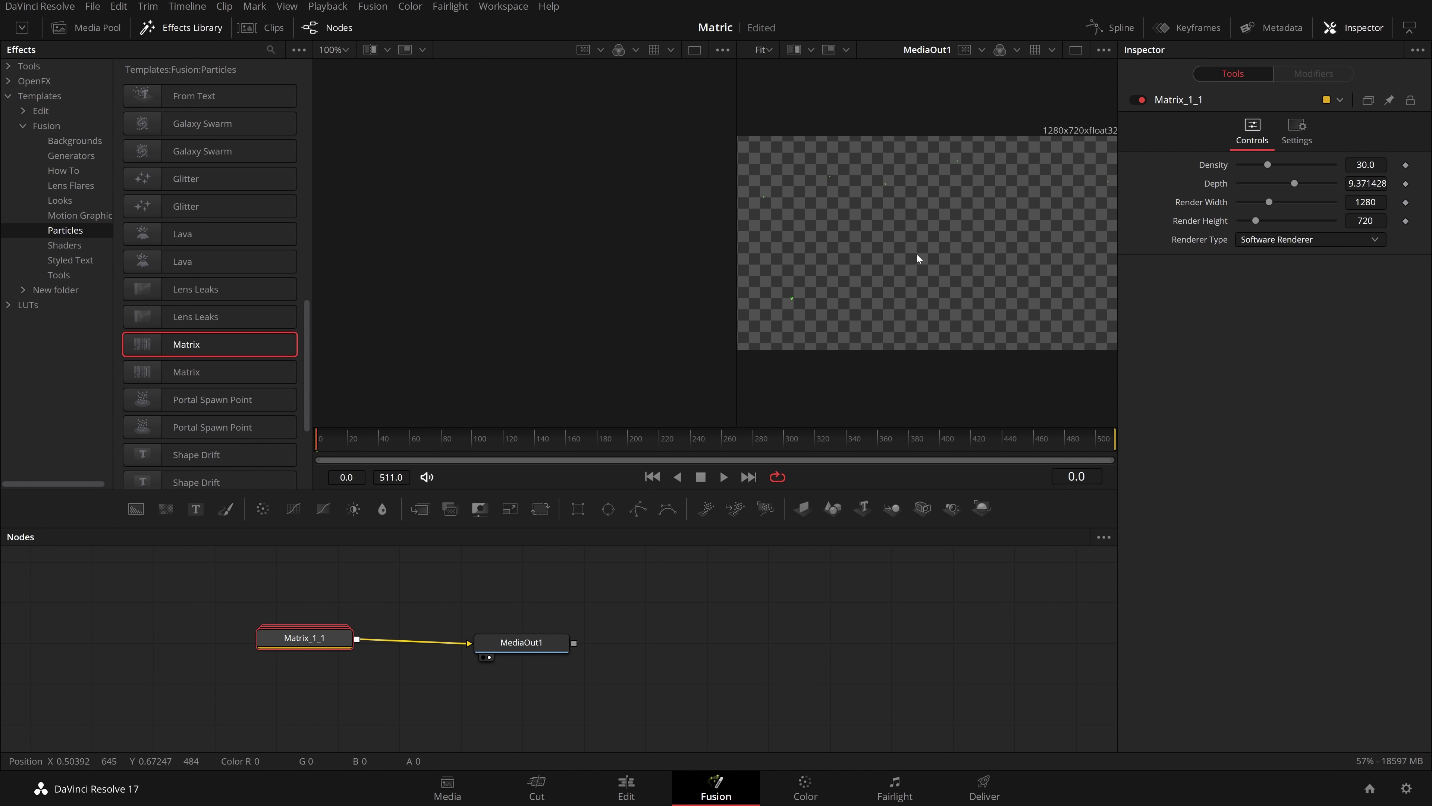
- Preview the Matrix effect playing from around frame 80
{"action": "left_click", "coordinate": [438, 432]}
{"action": "key", "text": "space"}
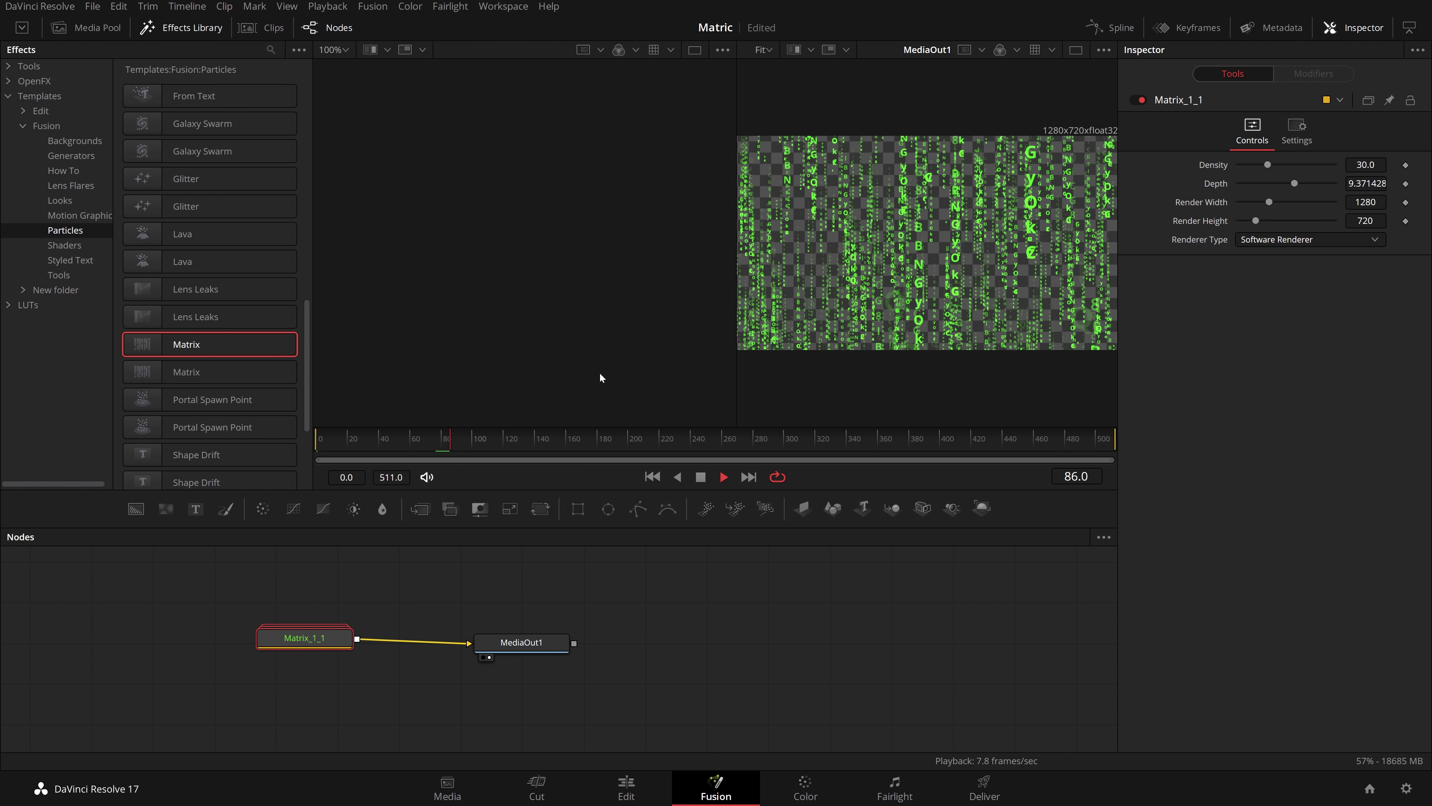
{"action": "key", "text": "space"}
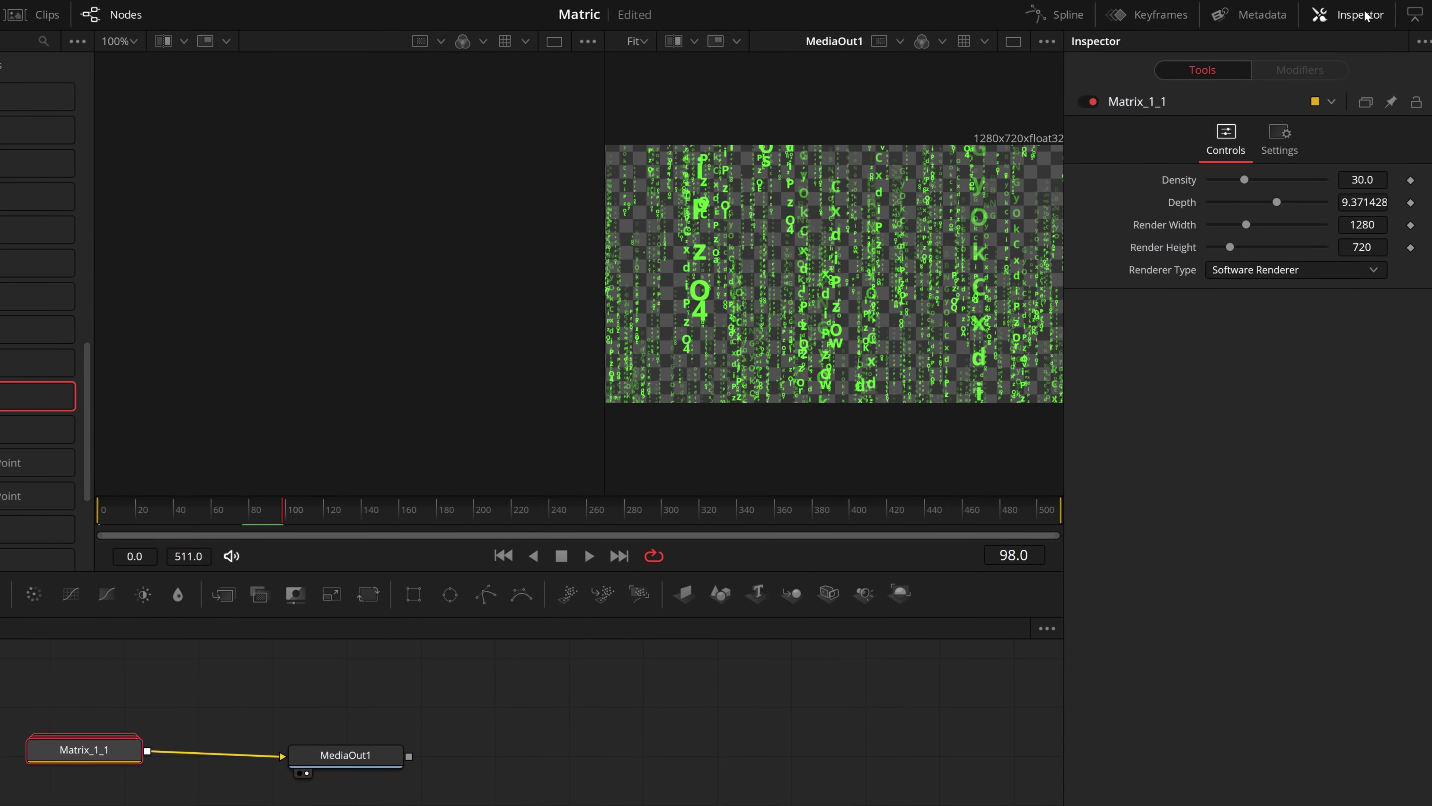
- In the Inspector, set the Matrix Density to 56.7 and Depth to 16.0
{"action": "left_click", "coordinate": [1352, 16]}
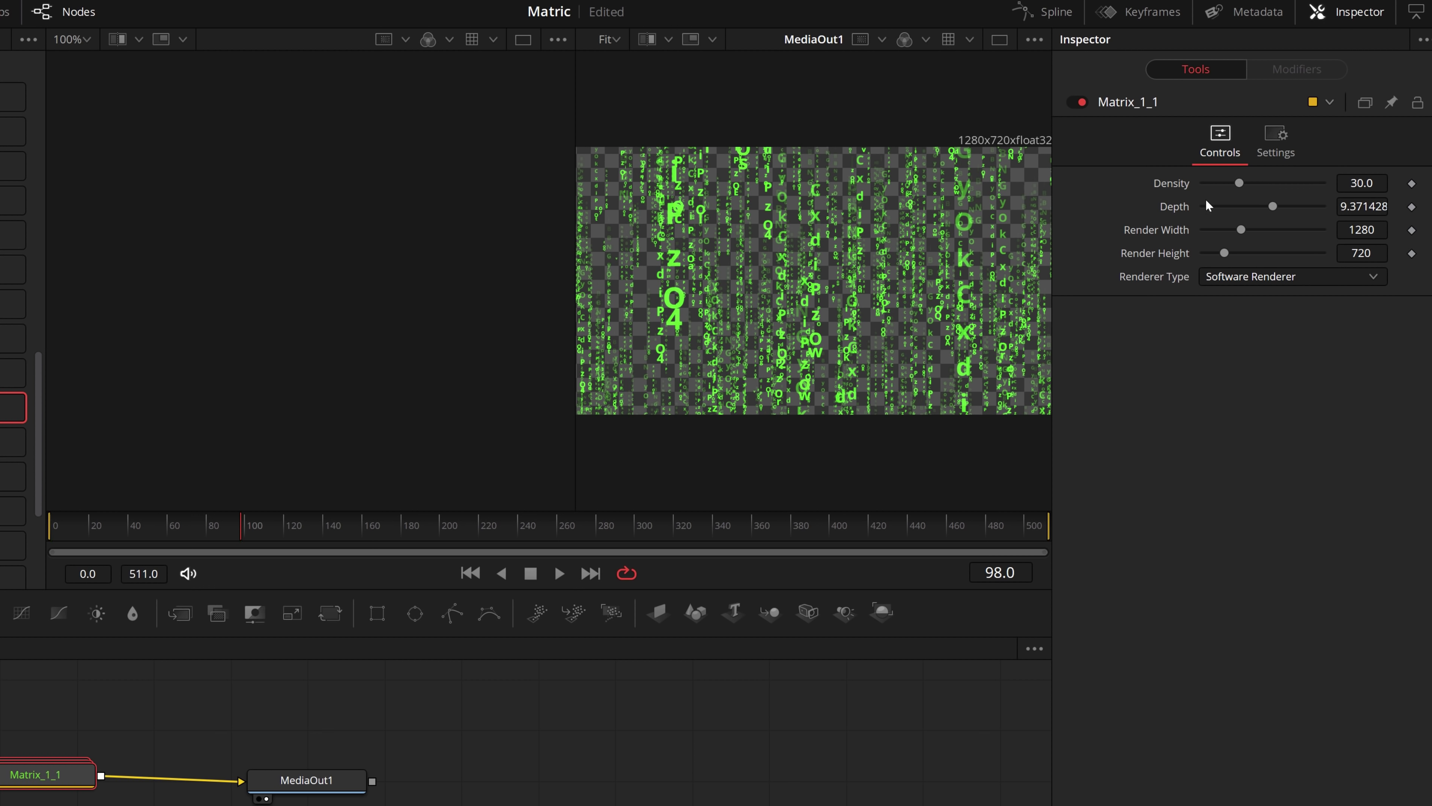
{"action": "left_click_drag", "start_coordinate": [1241, 183], "coordinate": [1265, 185]}
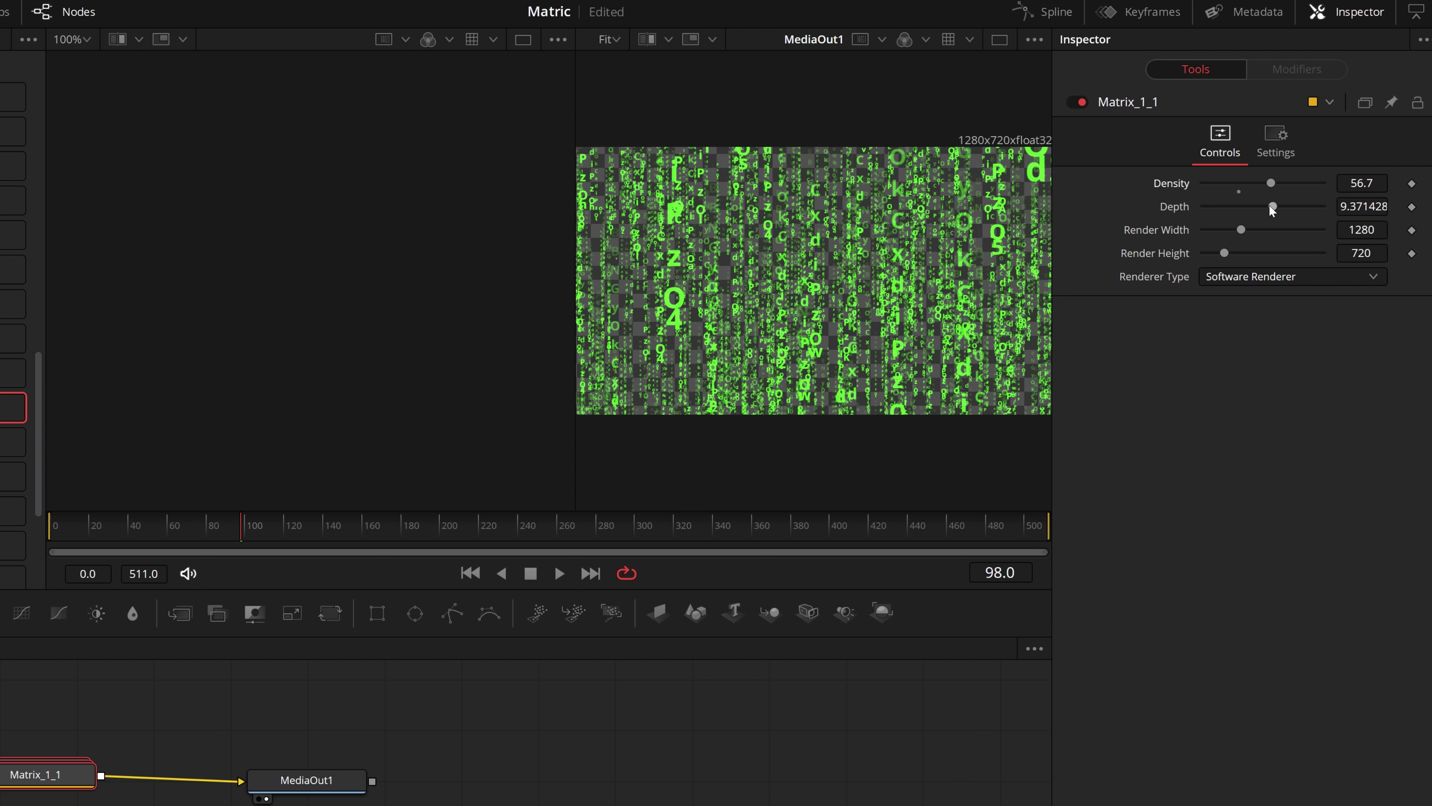
{"action": "left_click_drag", "start_coordinate": [1273, 207], "coordinate": [1347, 208]}
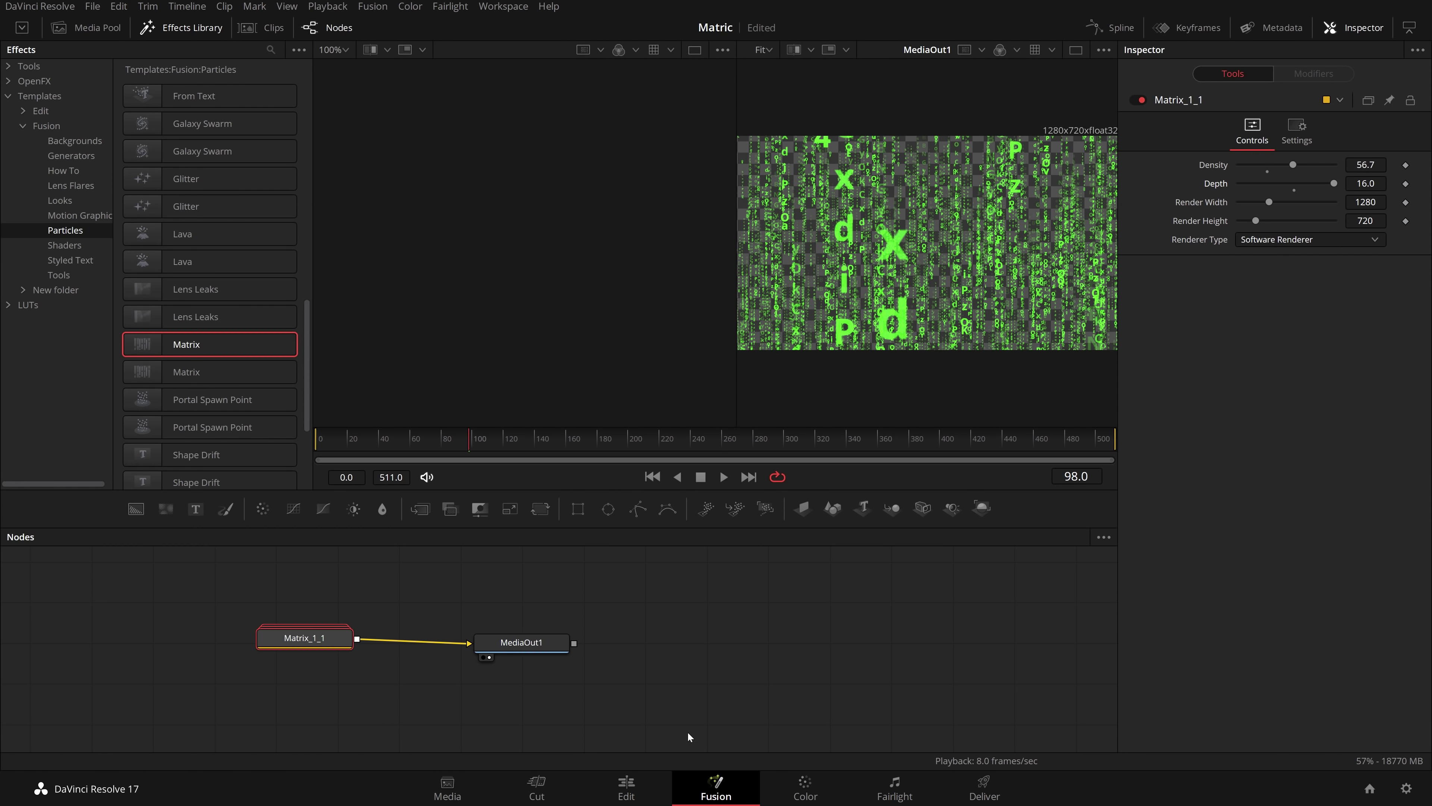
- On the Edit page, move the composition to Video 2 and drop the Pexels street footage on Video 1
{"action": "left_click", "coordinate": [626, 787]}
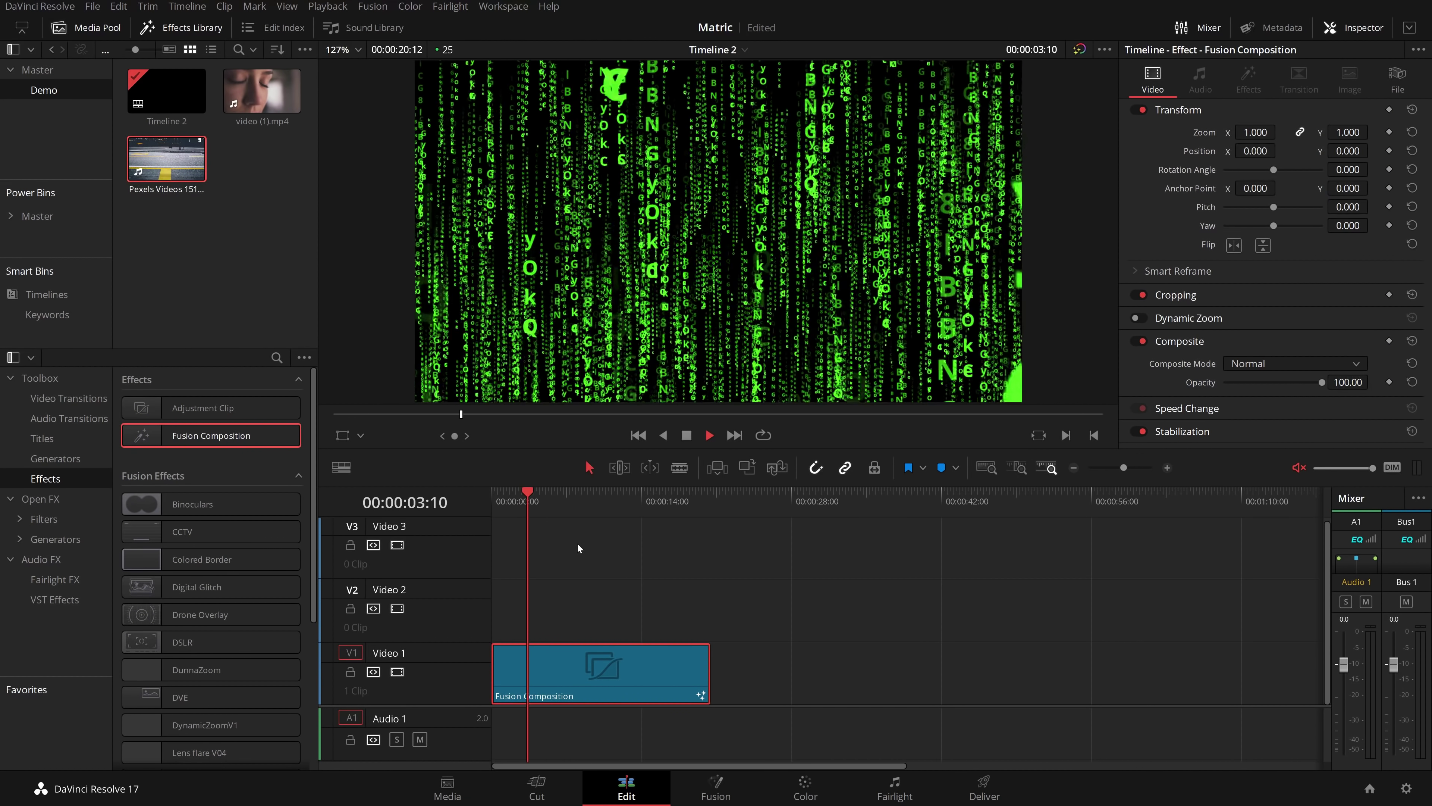
{"action": "key", "text": "space"}
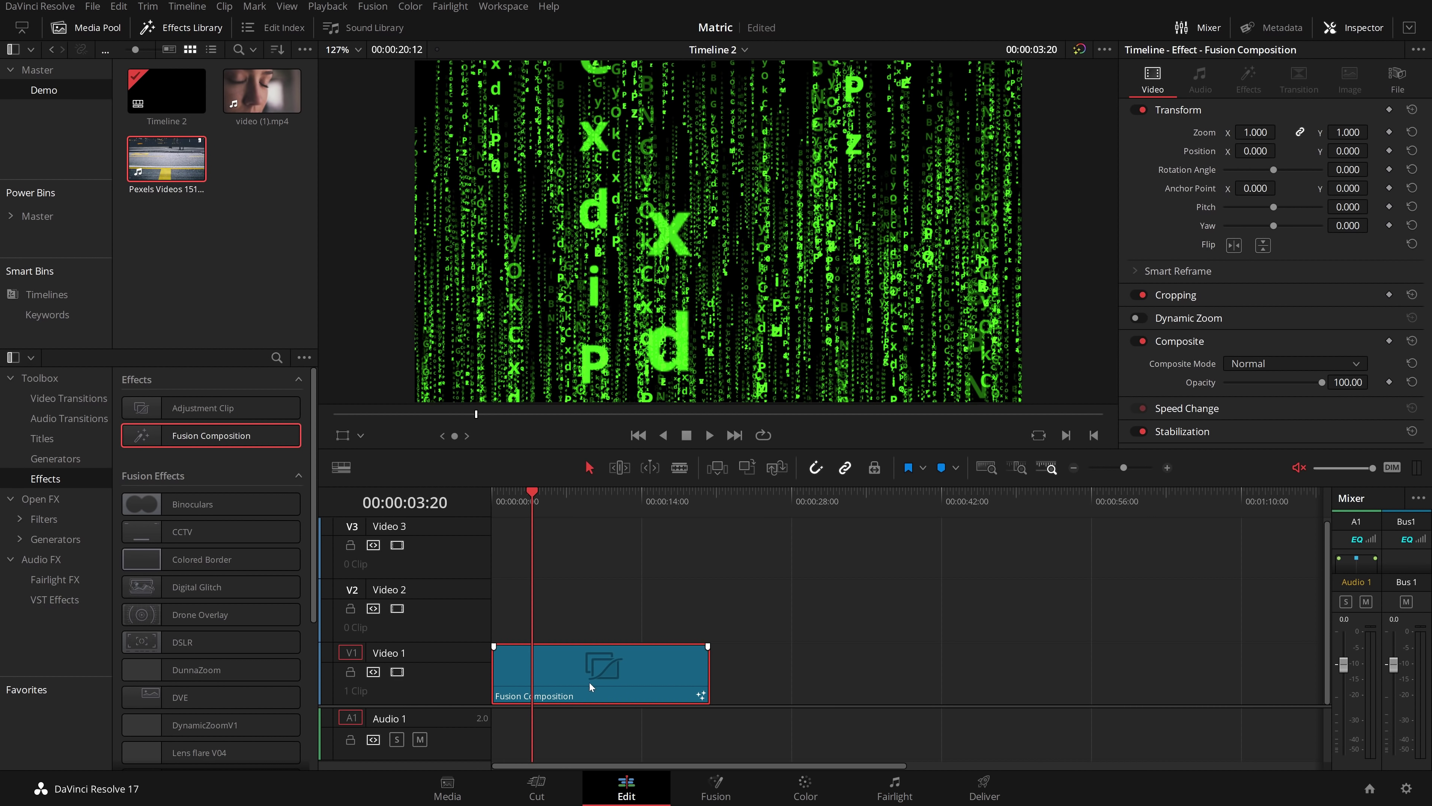
{"action": "left_click_drag", "start_coordinate": [593, 680], "coordinate": [584, 632]}
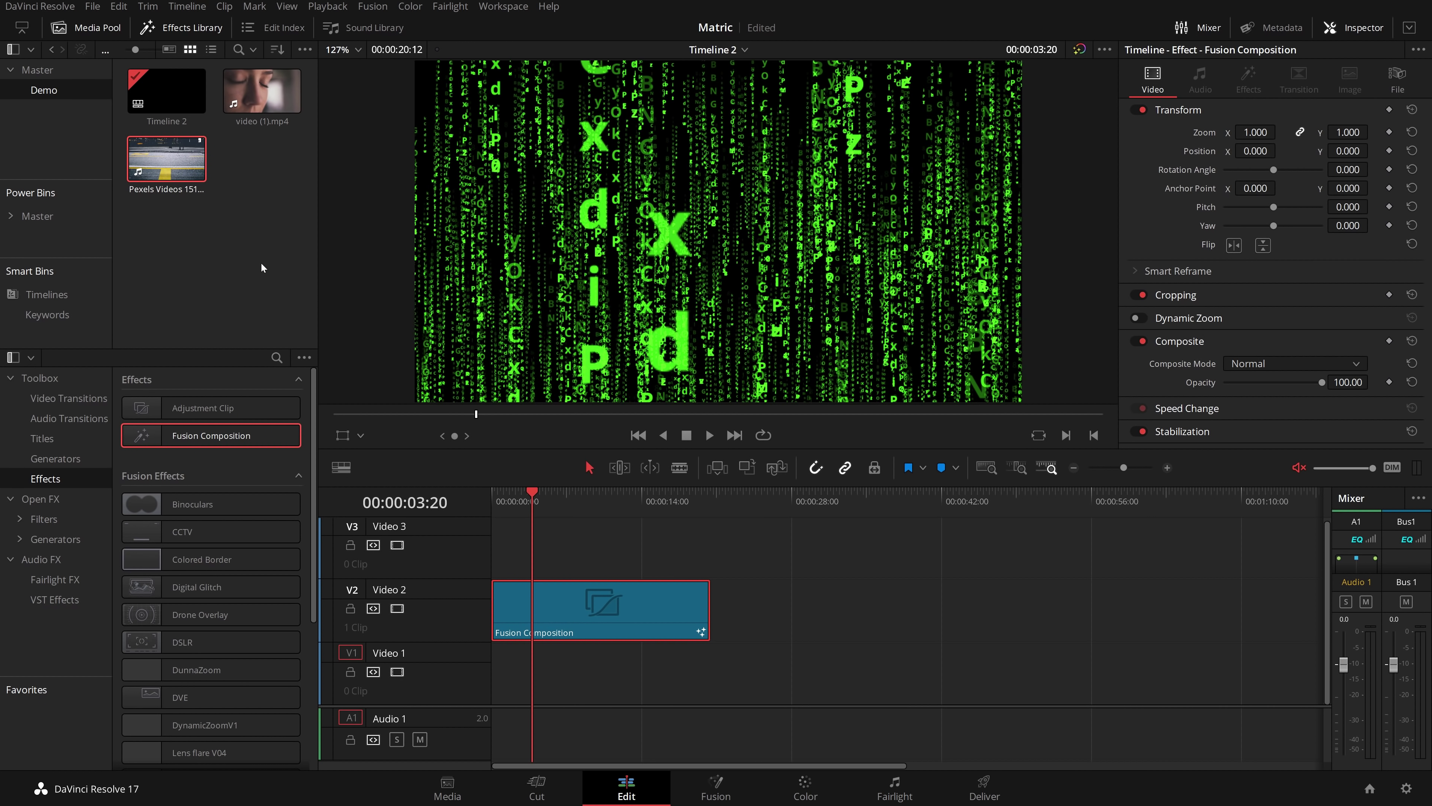
{"action": "left_click_drag", "start_coordinate": [166, 160], "coordinate": [518, 693]}
{"action": "left_click", "coordinate": [509, 501]}
{"action": "key", "text": "space"}
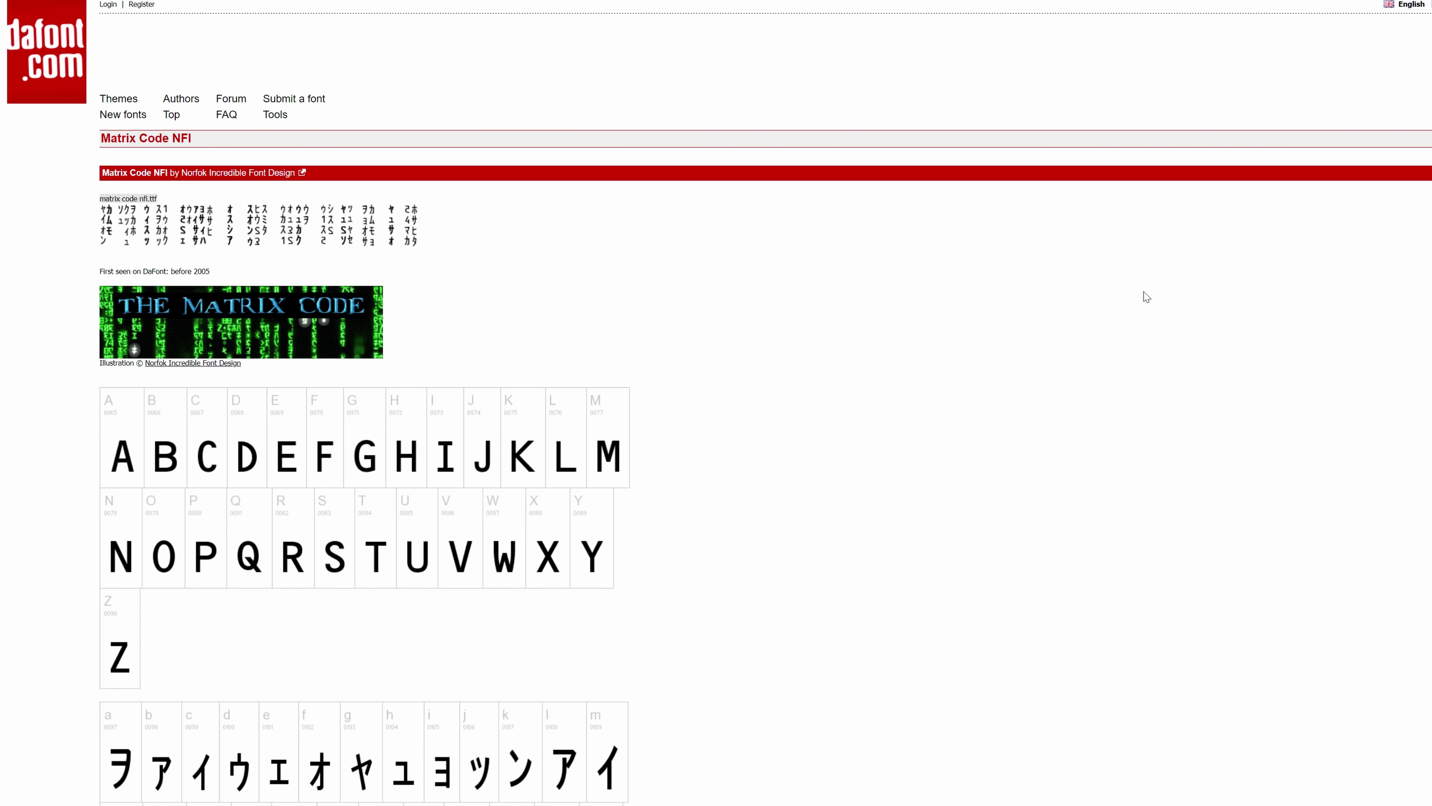
- Highlight the Matrix Code NFI title on the dafont.com page, then clear the selection
{"action": "left_click_drag", "start_coordinate": [102, 140], "coordinate": [239, 141]}
{"action": "left_click", "coordinate": [239, 141]}
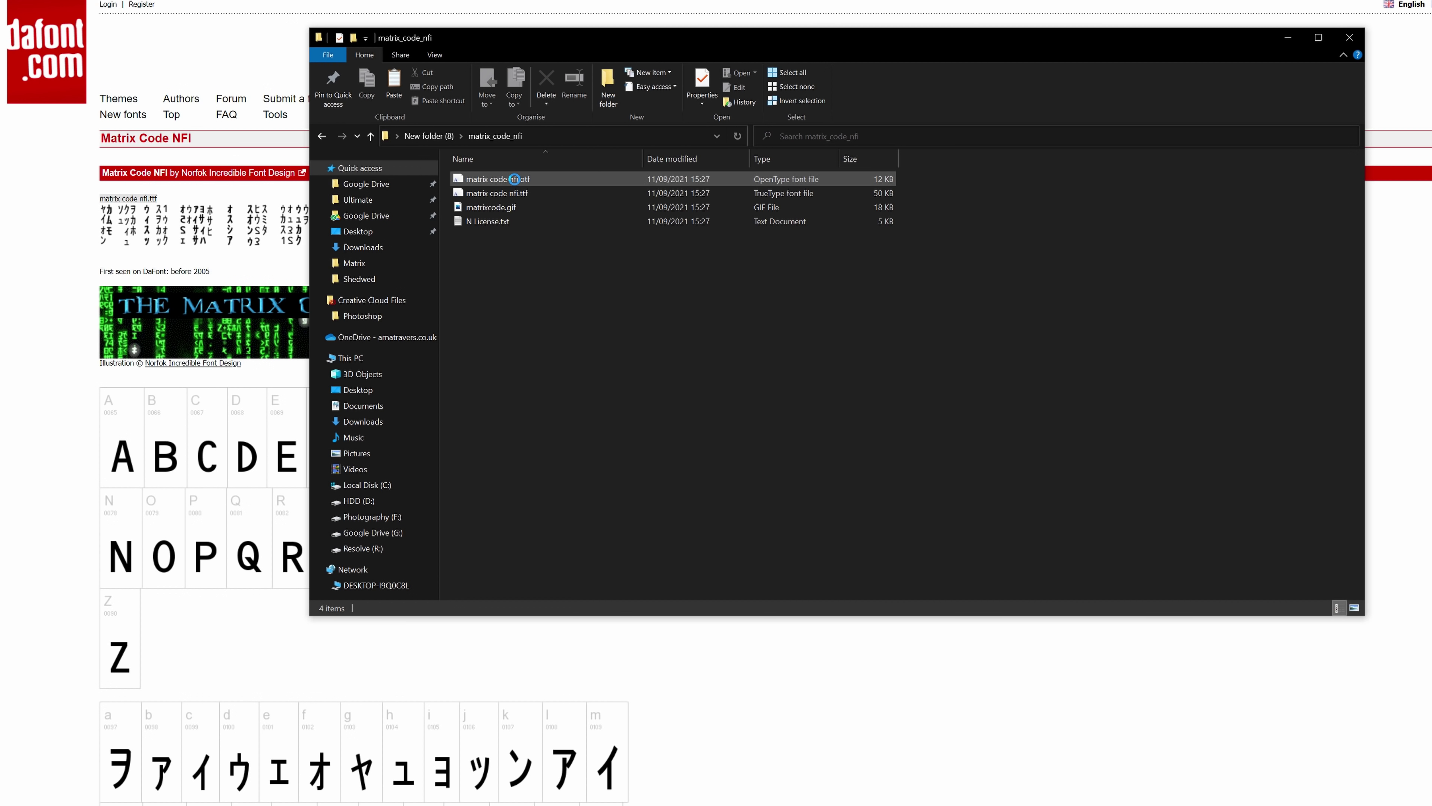
- Bring up the context menu on matrix code nfi.otf to install the font
{"action": "right_click", "coordinate": [515, 179]}
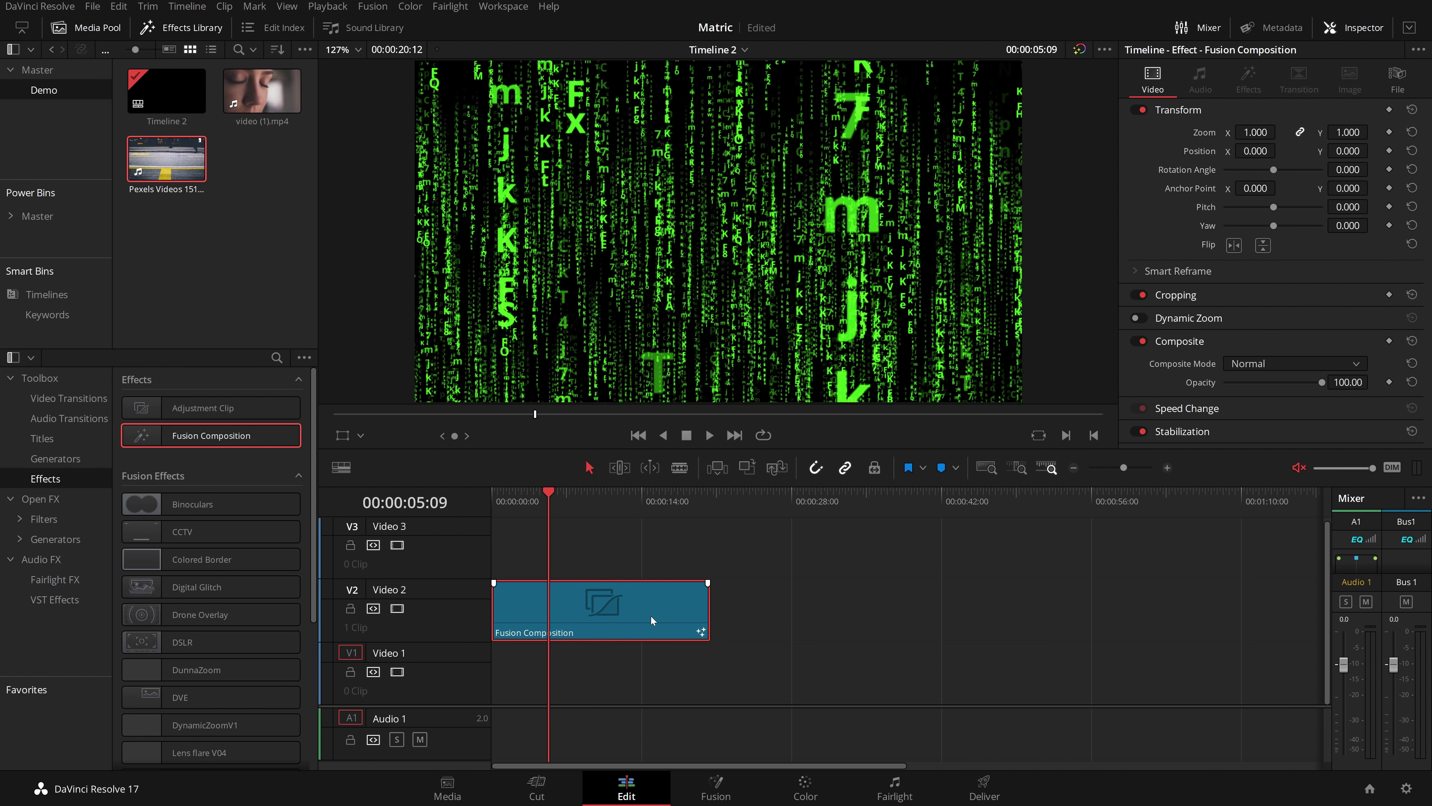
- Reopen the composition in Fusion, expand the Matrix_1_1 group, and select the Text1_2_1 node
{"action": "right_click", "coordinate": [590, 604]}
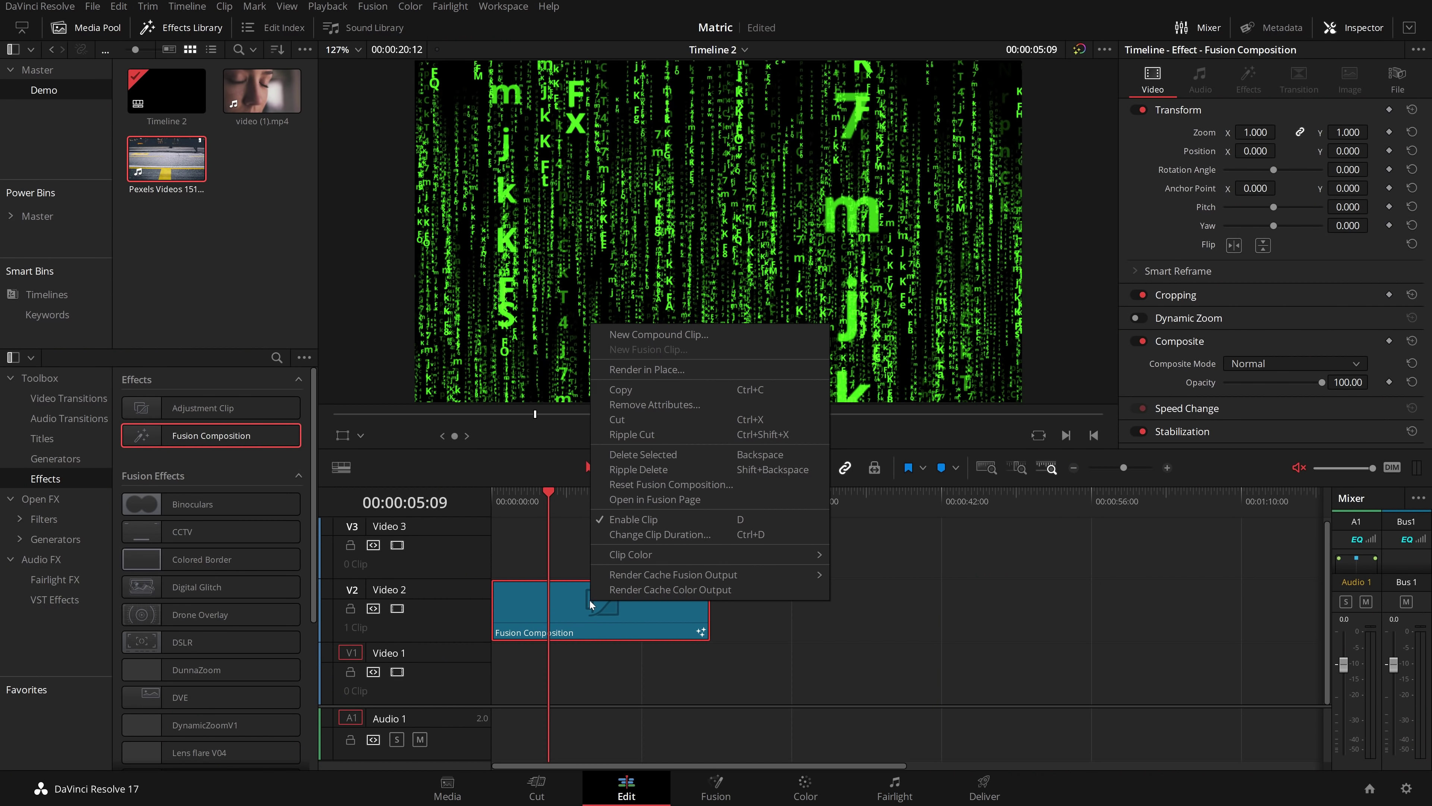
{"action": "left_click", "coordinate": [648, 500]}
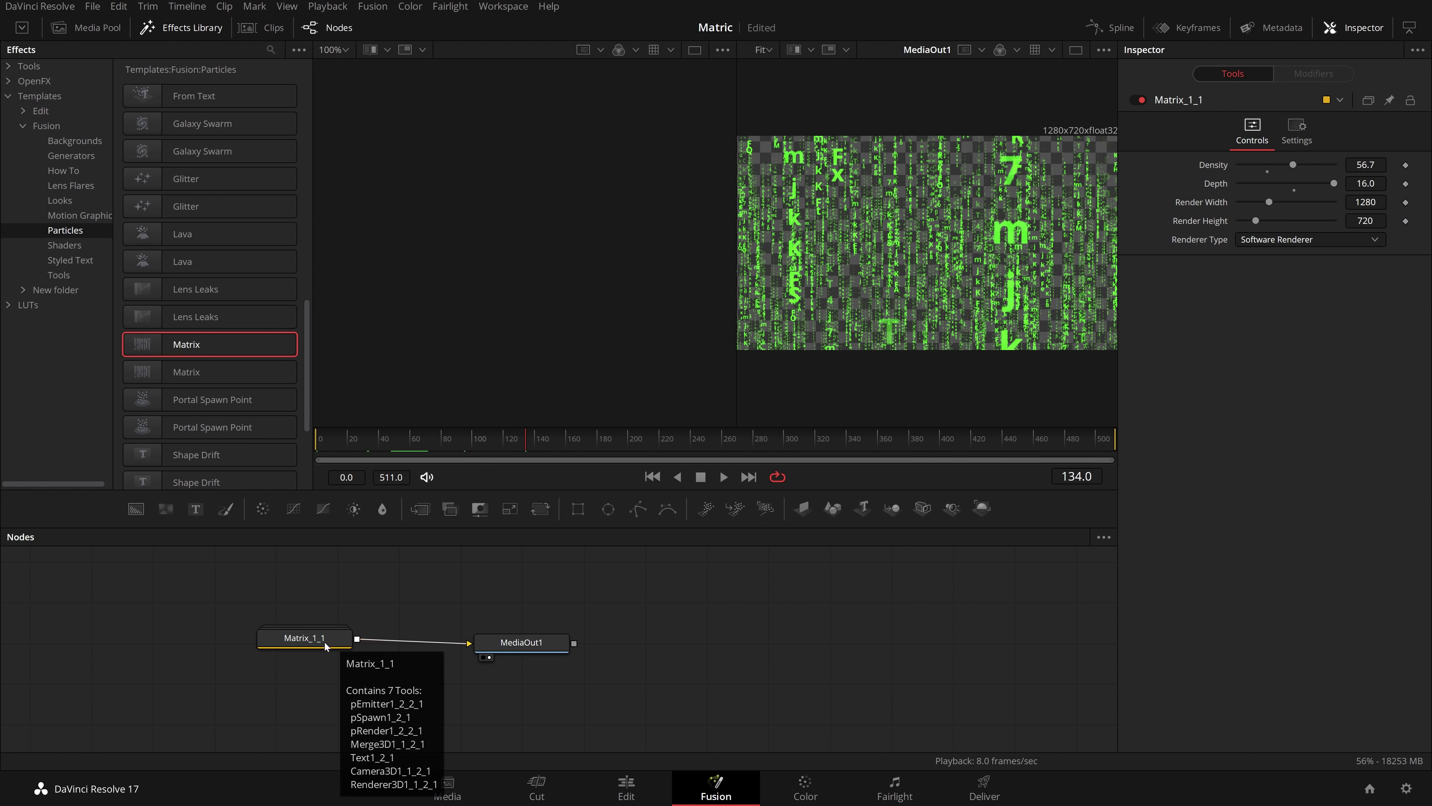
{"action": "left_click_drag", "start_coordinate": [528, 650], "coordinate": [577, 644]}
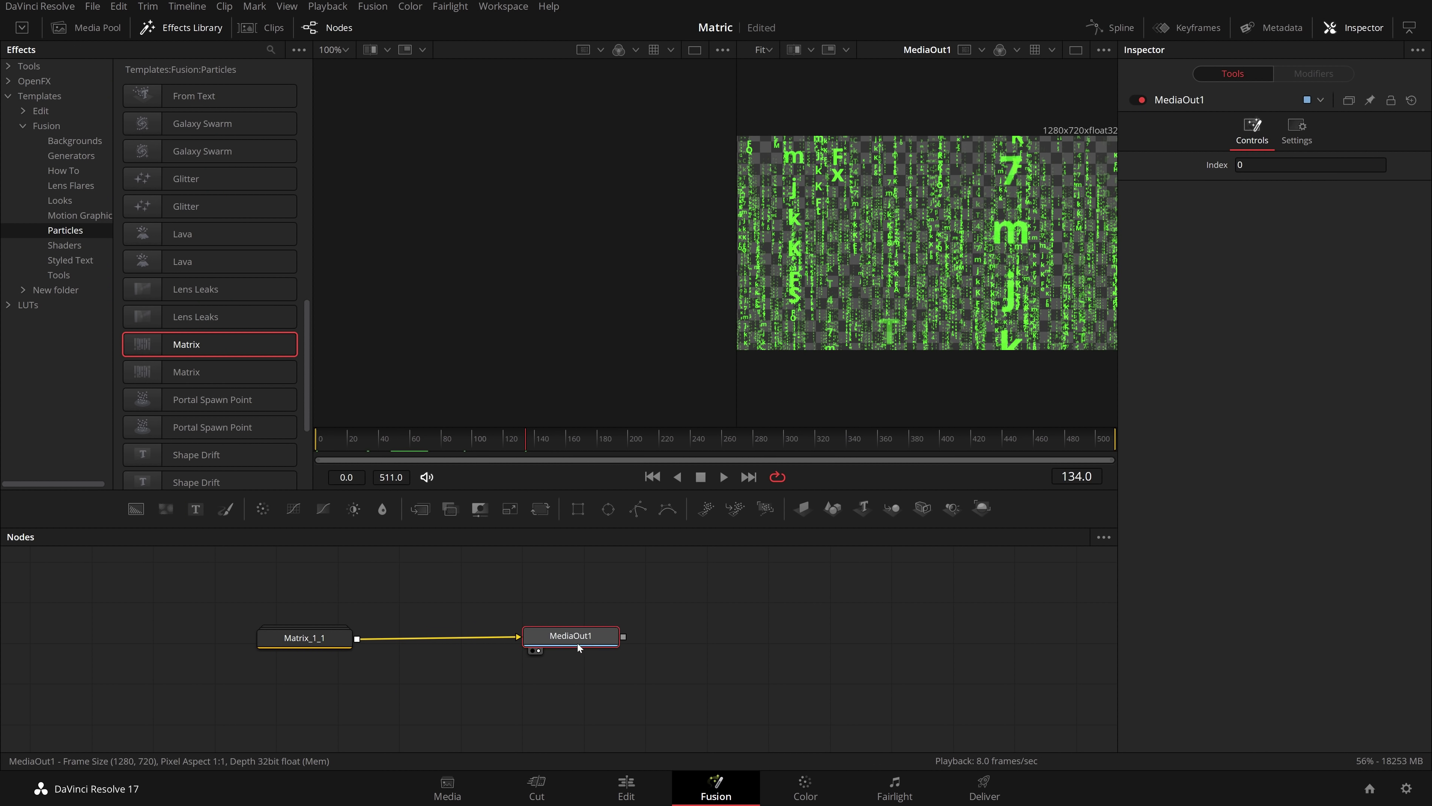
{"action": "double_click", "coordinate": [316, 642]}
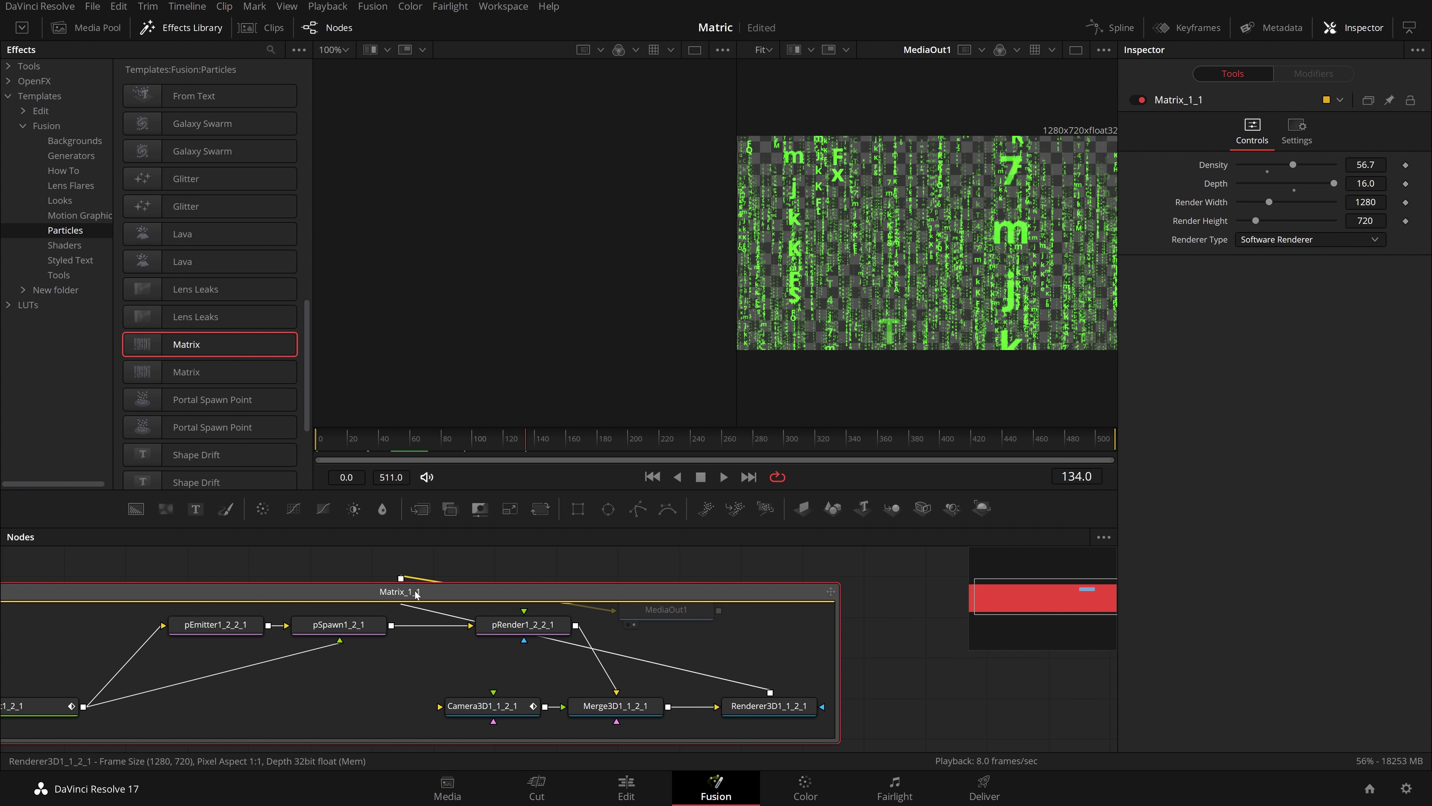
{"action": "left_click_drag", "start_coordinate": [611, 584], "coordinate": [595, 578]}
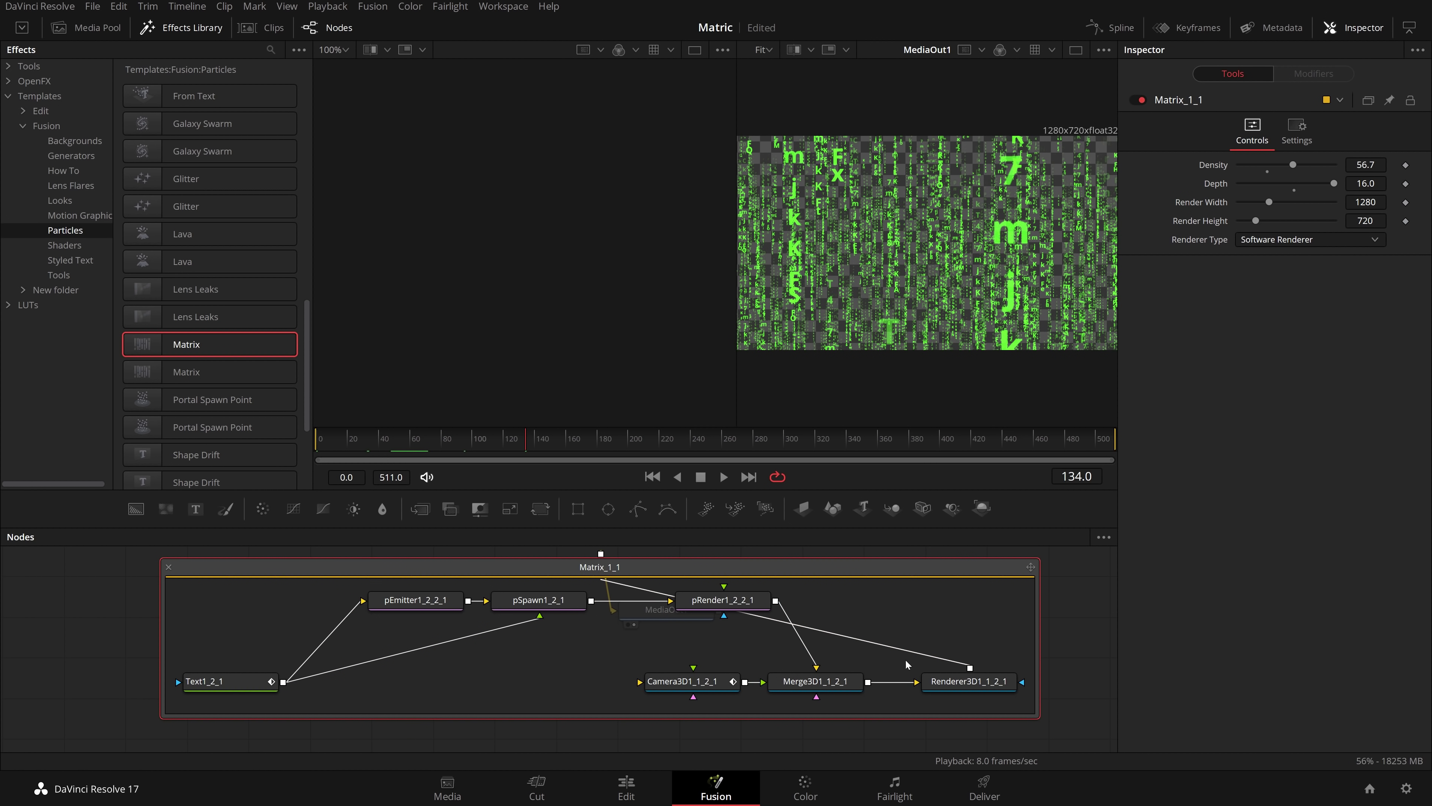
{"action": "left_click", "coordinate": [221, 685]}
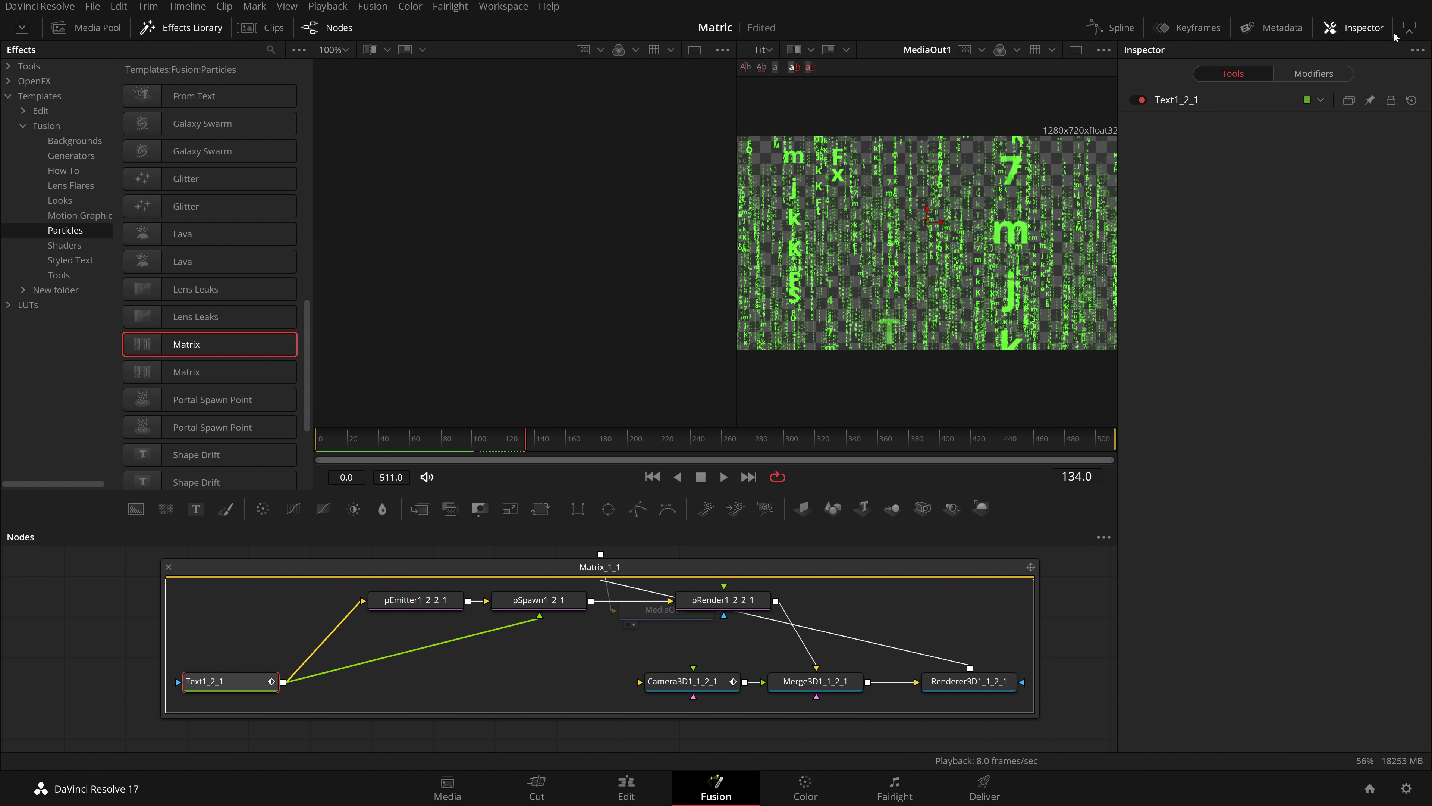
- Set the Text1_2_1 font to Matrix Code NFI in the Inspector's Text controls
{"action": "left_click", "coordinate": [1172, 104]}
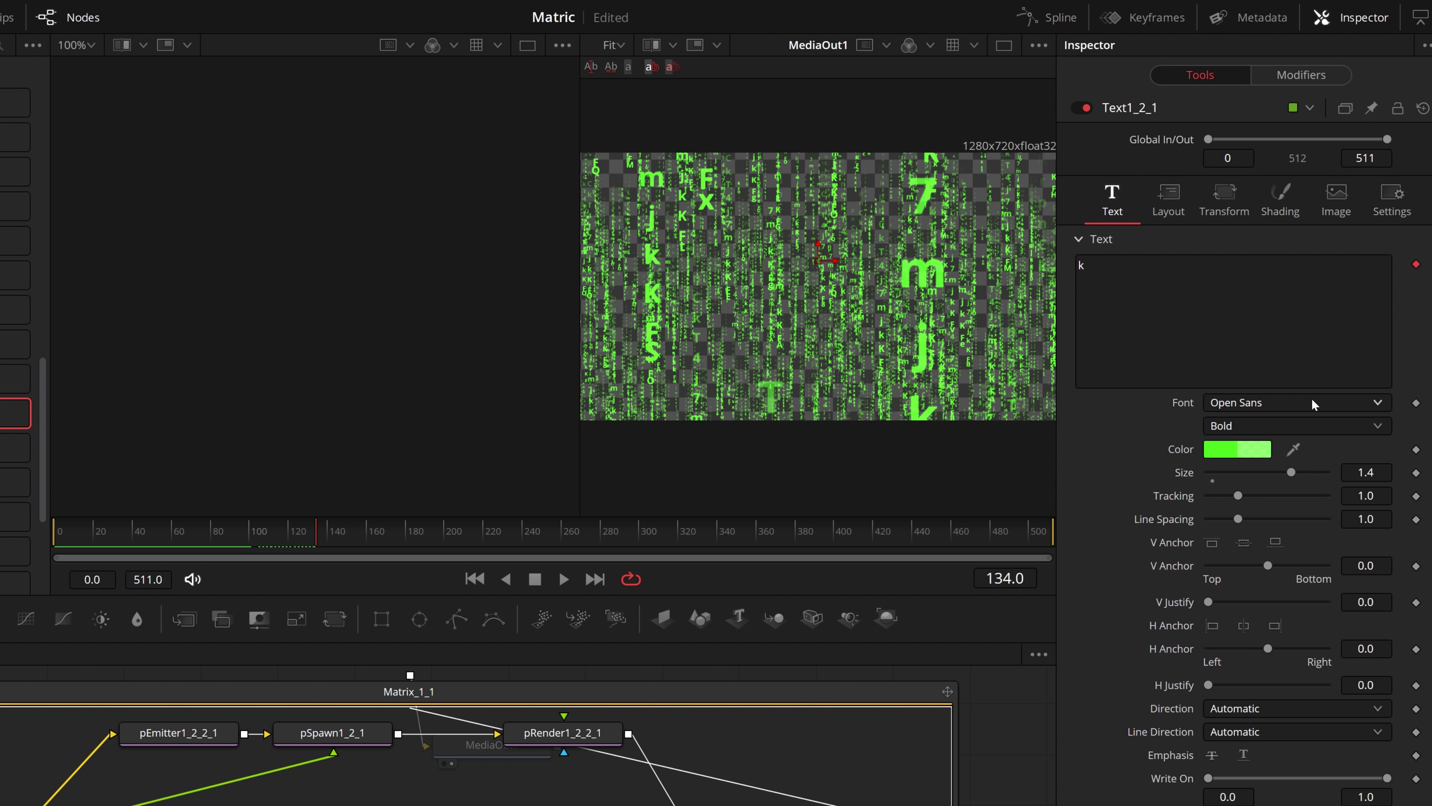
{"action": "left_click", "coordinate": [1379, 401]}
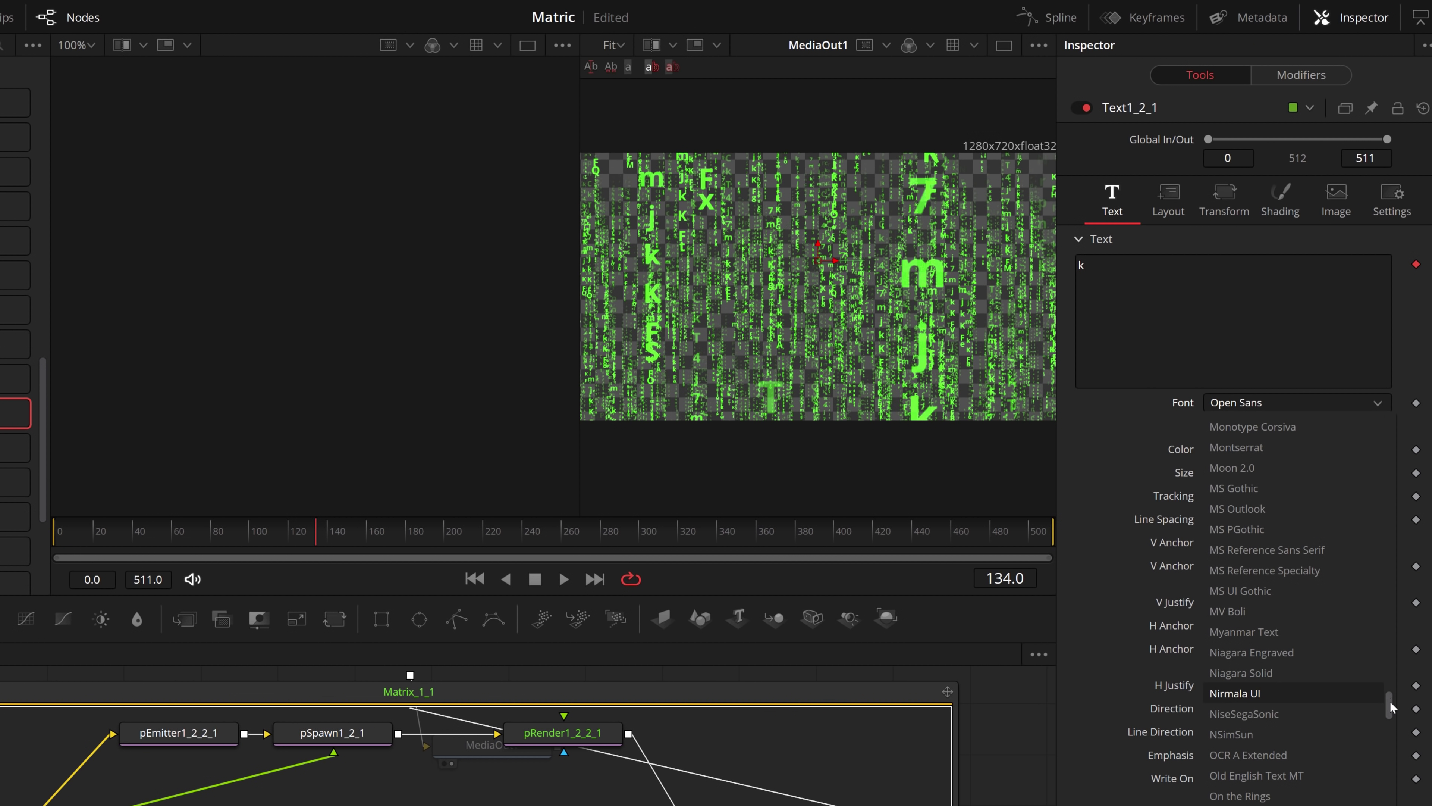
{"action": "scroll", "coordinate": [1391, 699], "scroll_direction": "up", "scroll_amount": 7}
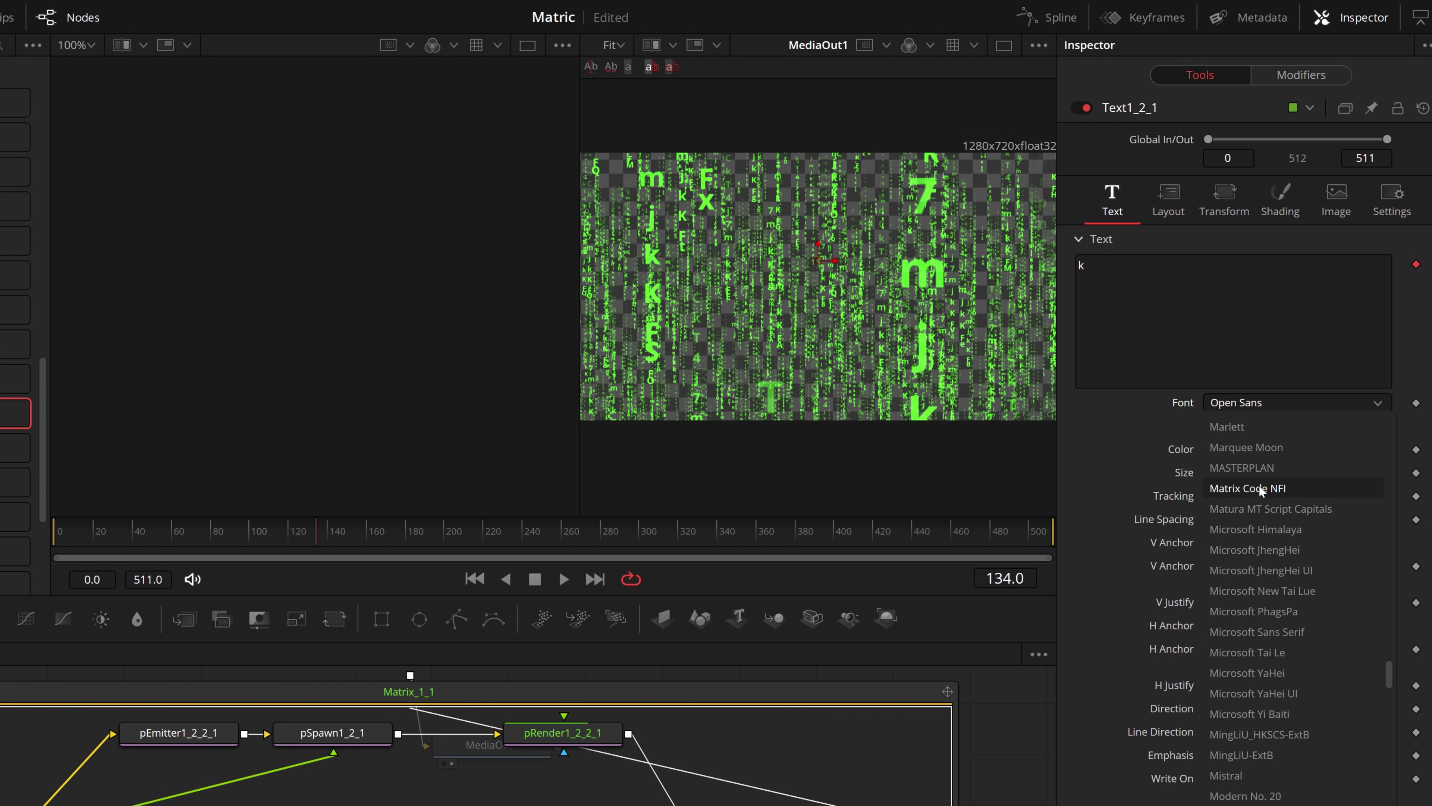
{"action": "left_click", "coordinate": [1261, 488]}
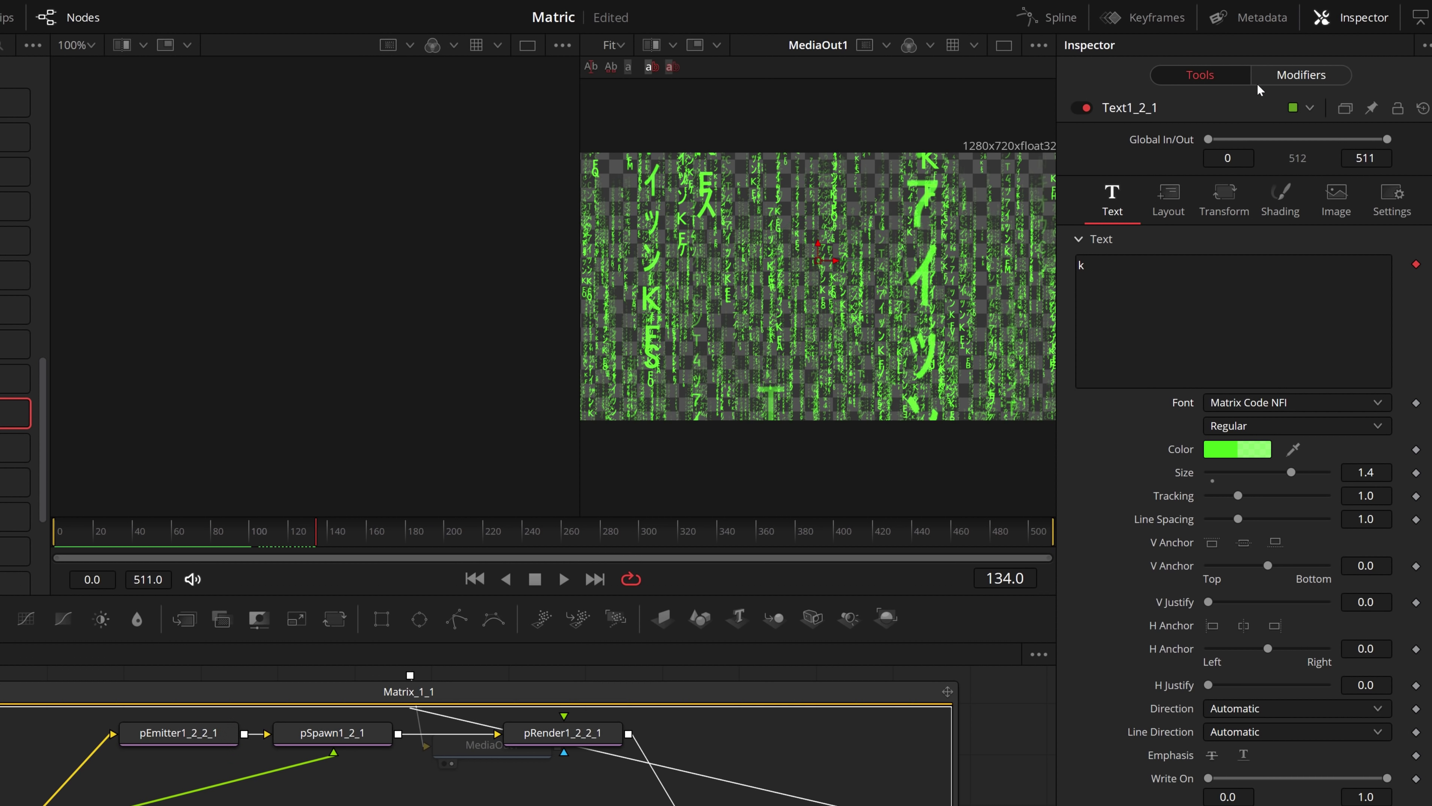
- Delete the uppercase letters line from the TextScramble Substitute Chars
{"action": "left_click", "coordinate": [1318, 78]}
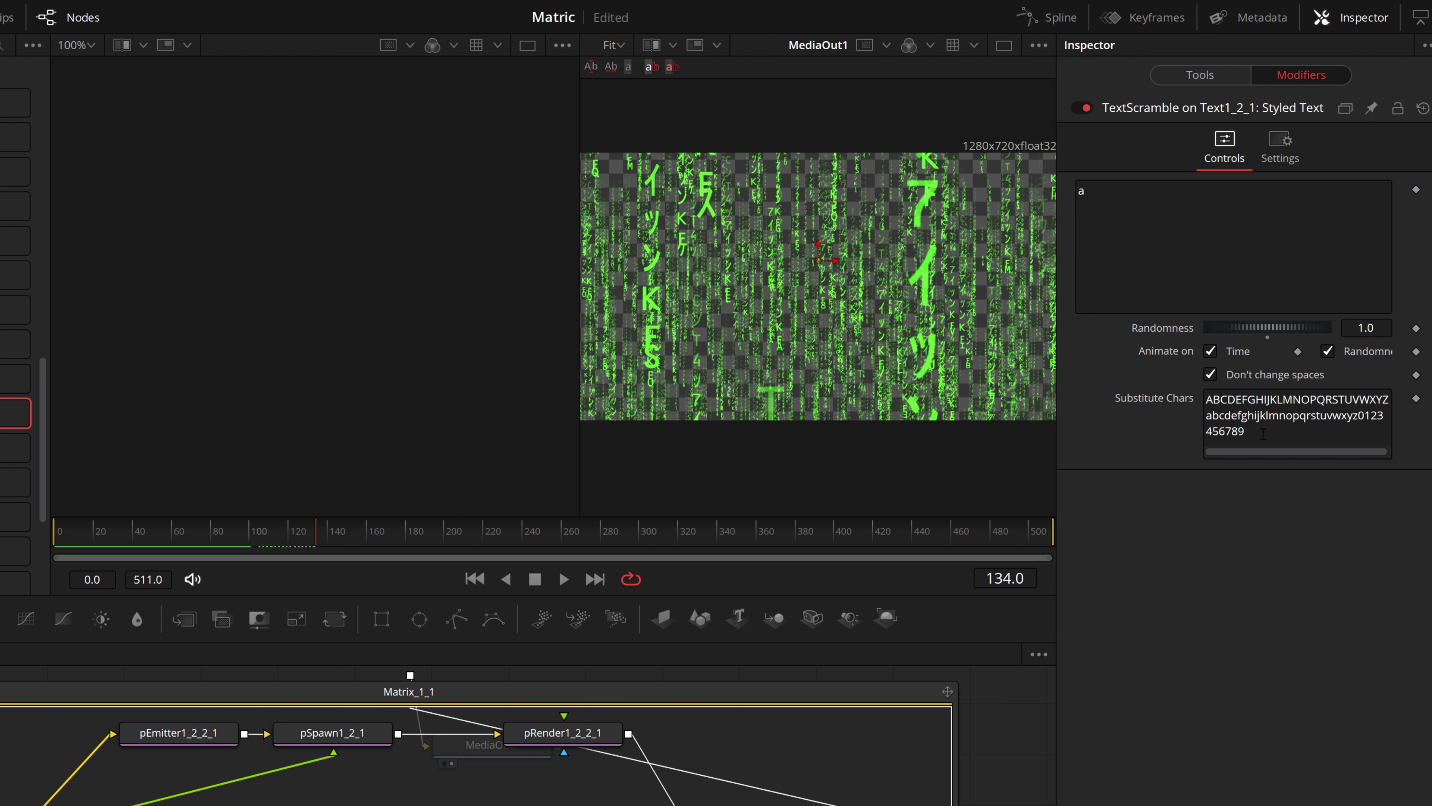
{"action": "left_click_drag", "start_coordinate": [1207, 399], "coordinate": [1402, 405]}
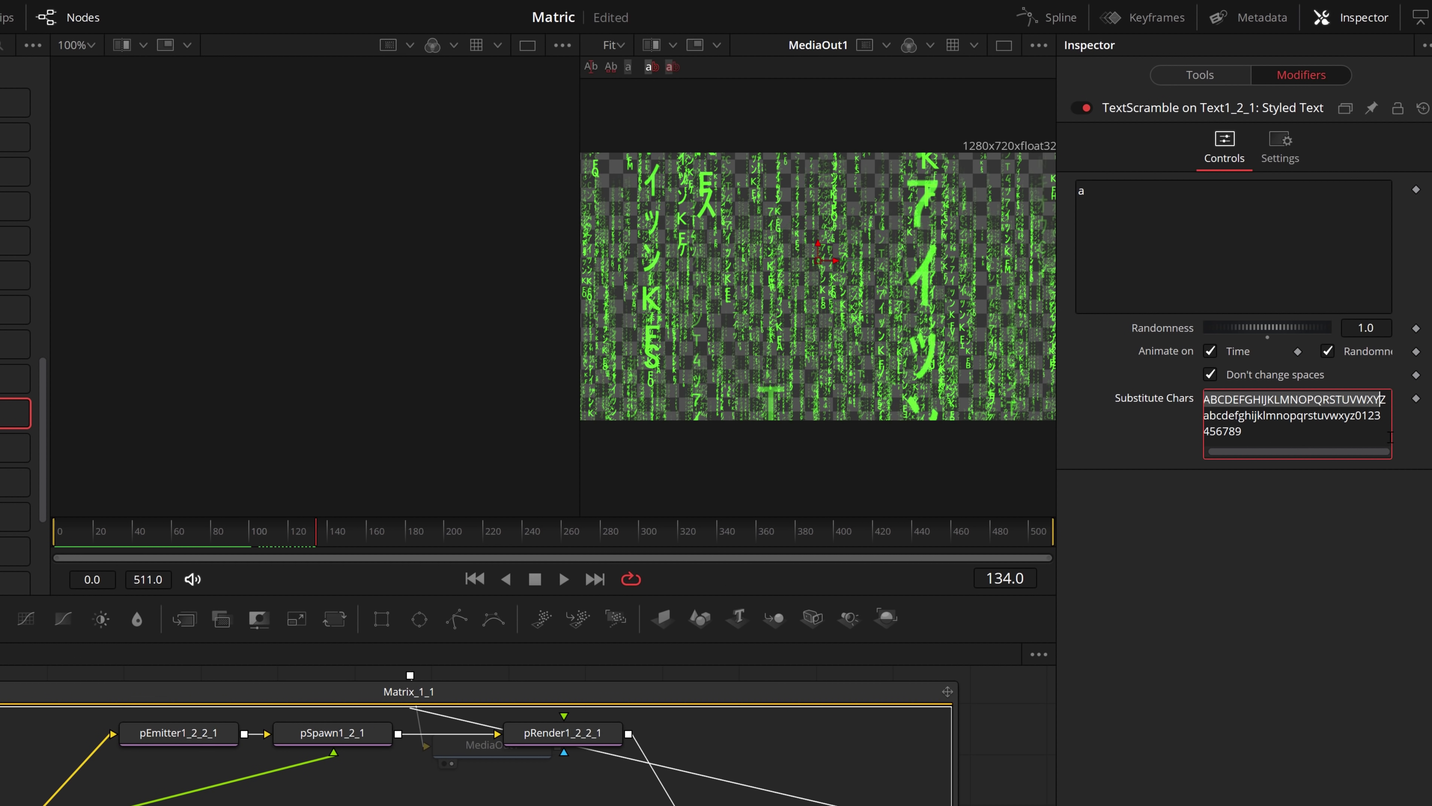
{"action": "key", "text": "BackSpace"}
{"action": "left_click", "coordinate": [537, 742]}
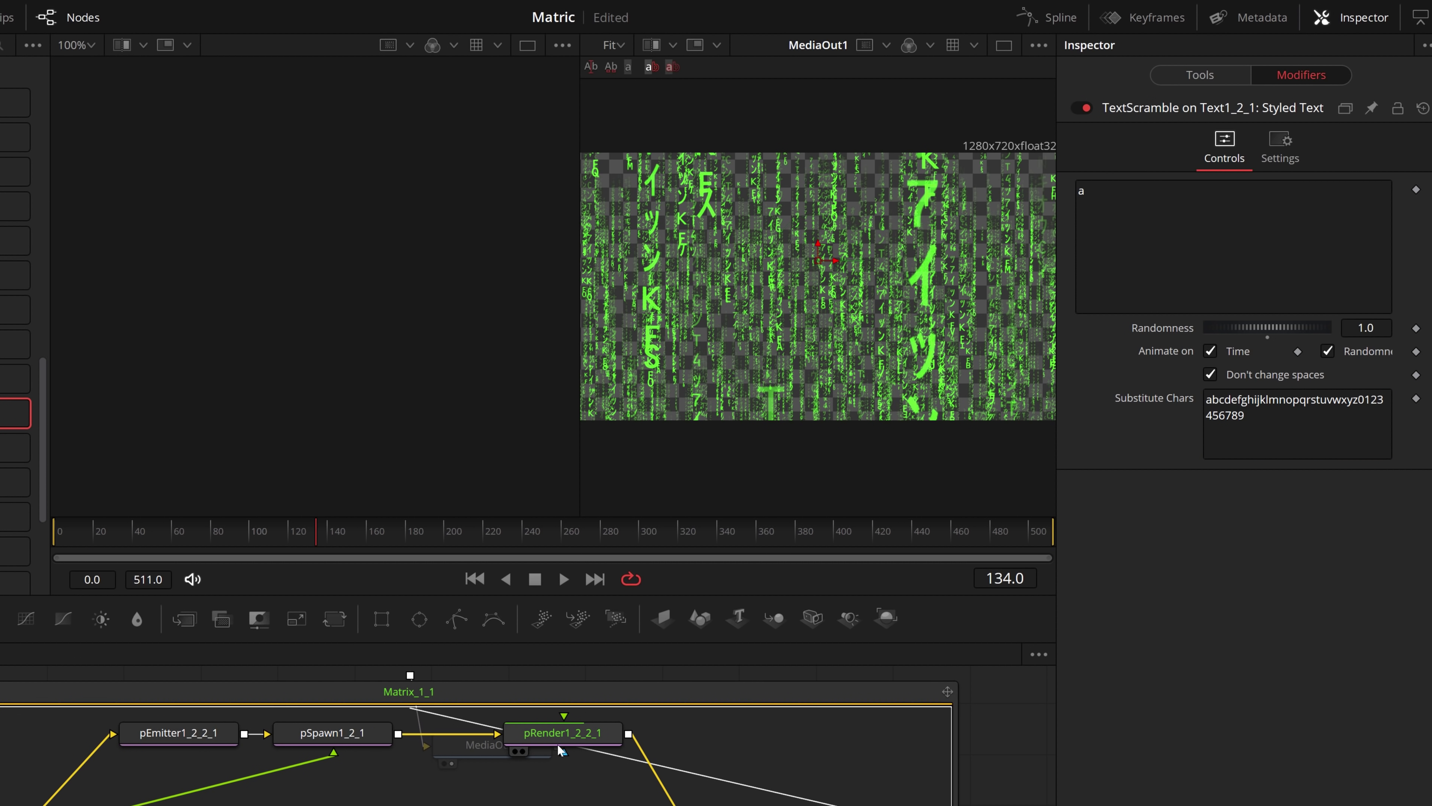
{"action": "left_click", "coordinate": [601, 716]}
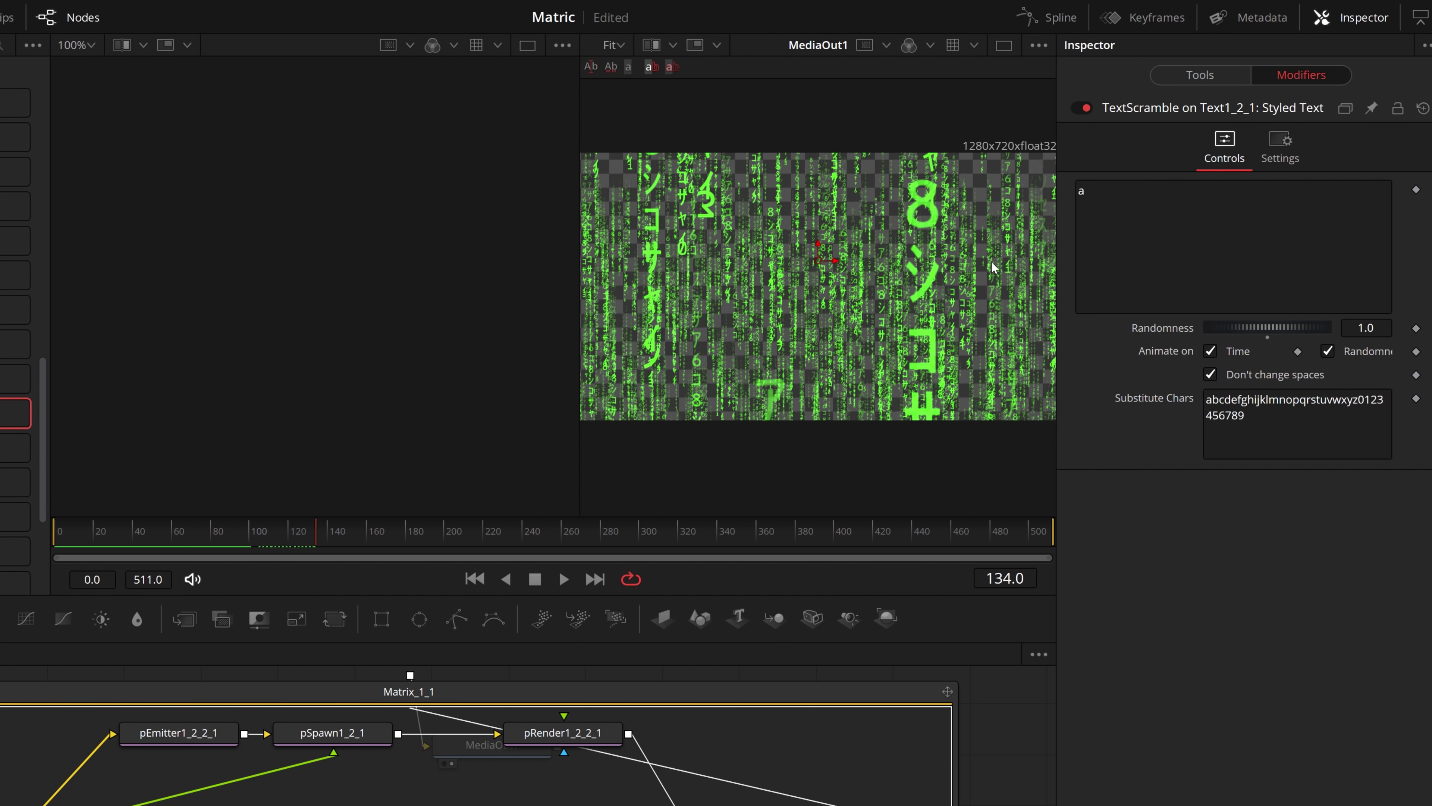
- Set the TextScramble Randomness to 50
{"action": "left_click", "coordinate": [1366, 328]}
{"action": "type", "text": "50"}
{"action": "key", "text": "Tab"}
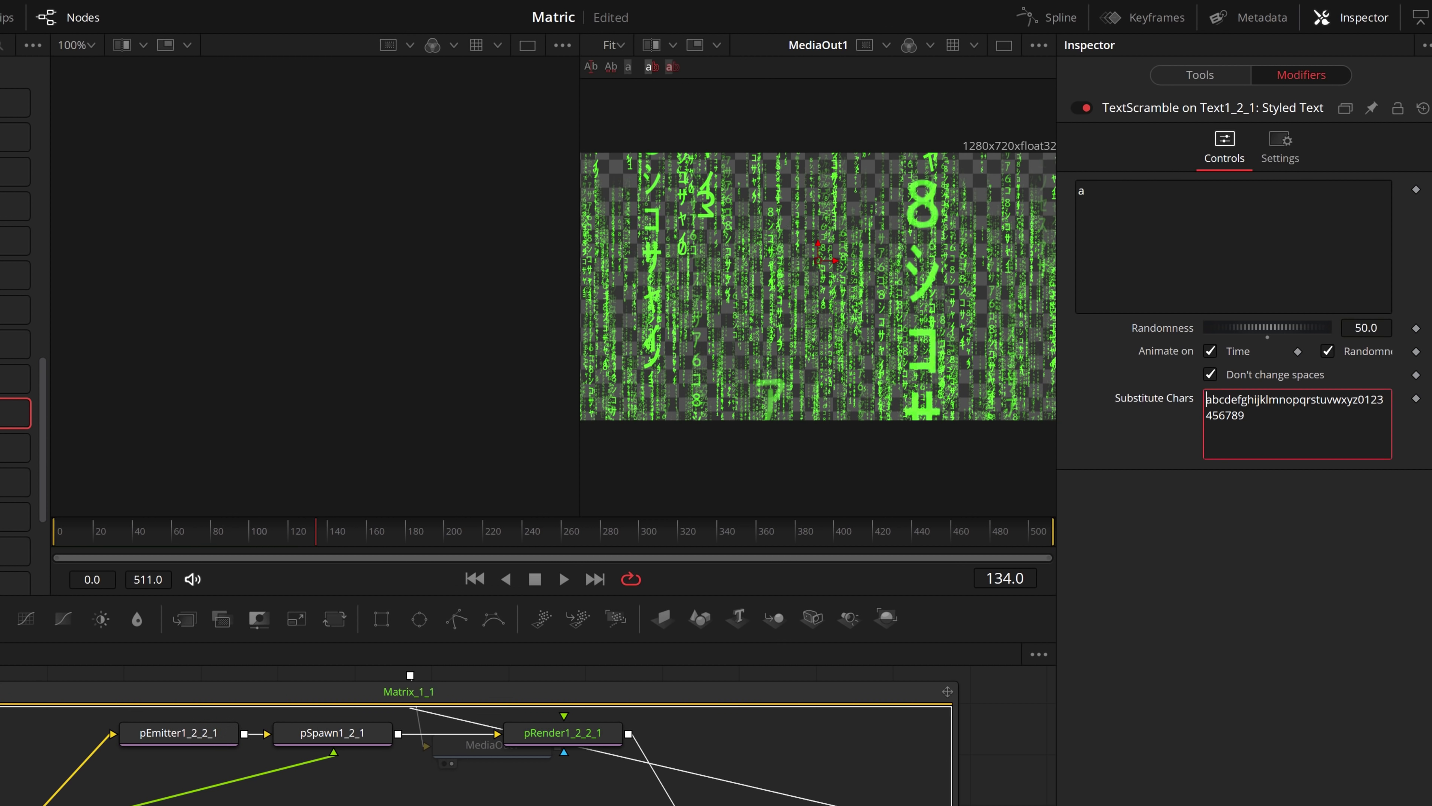
{"action": "left_click", "coordinate": [1250, 566]}
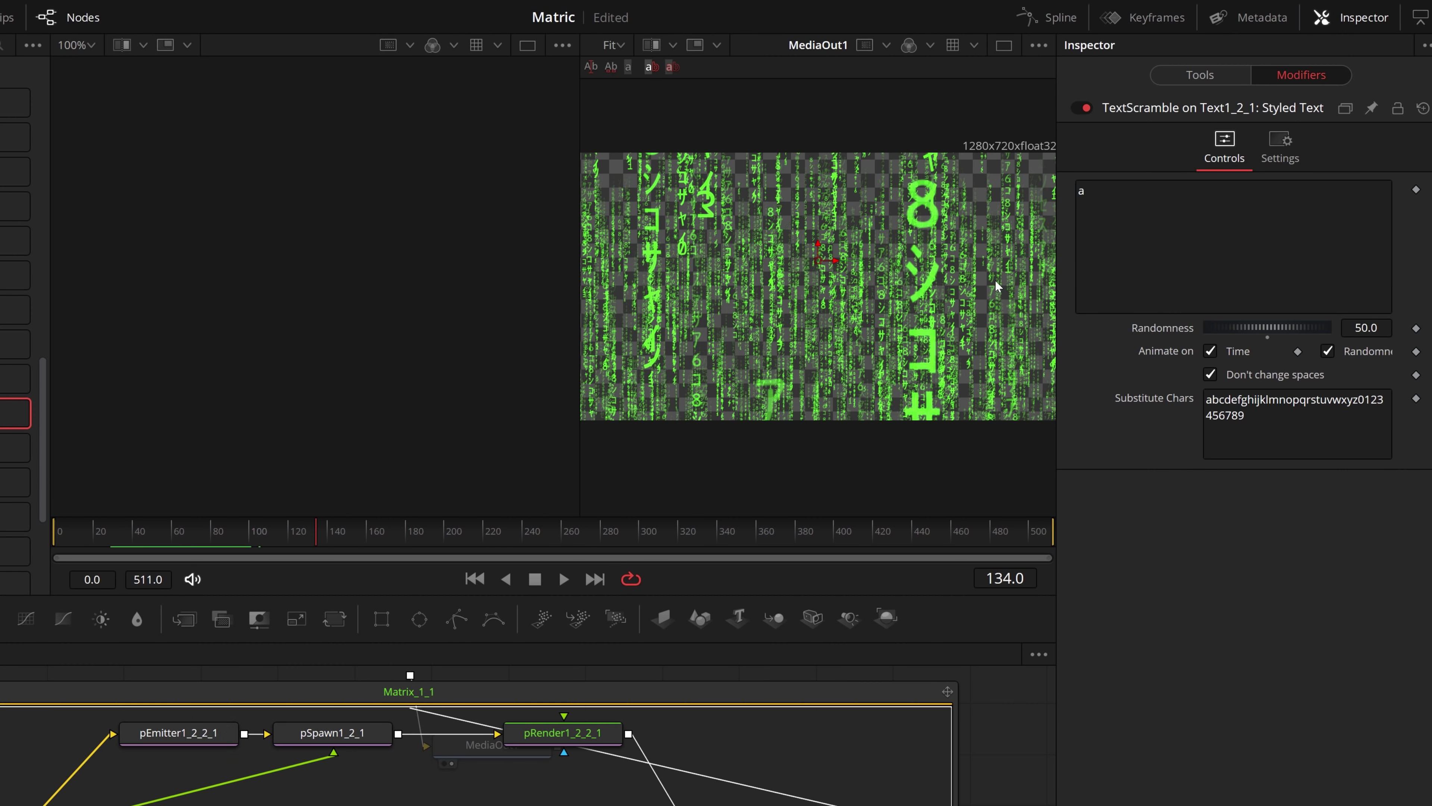
- Collapse the Matrix_1_1 group into one node and place it beside MediaOut1
{"action": "left_click", "coordinate": [456, 685]}
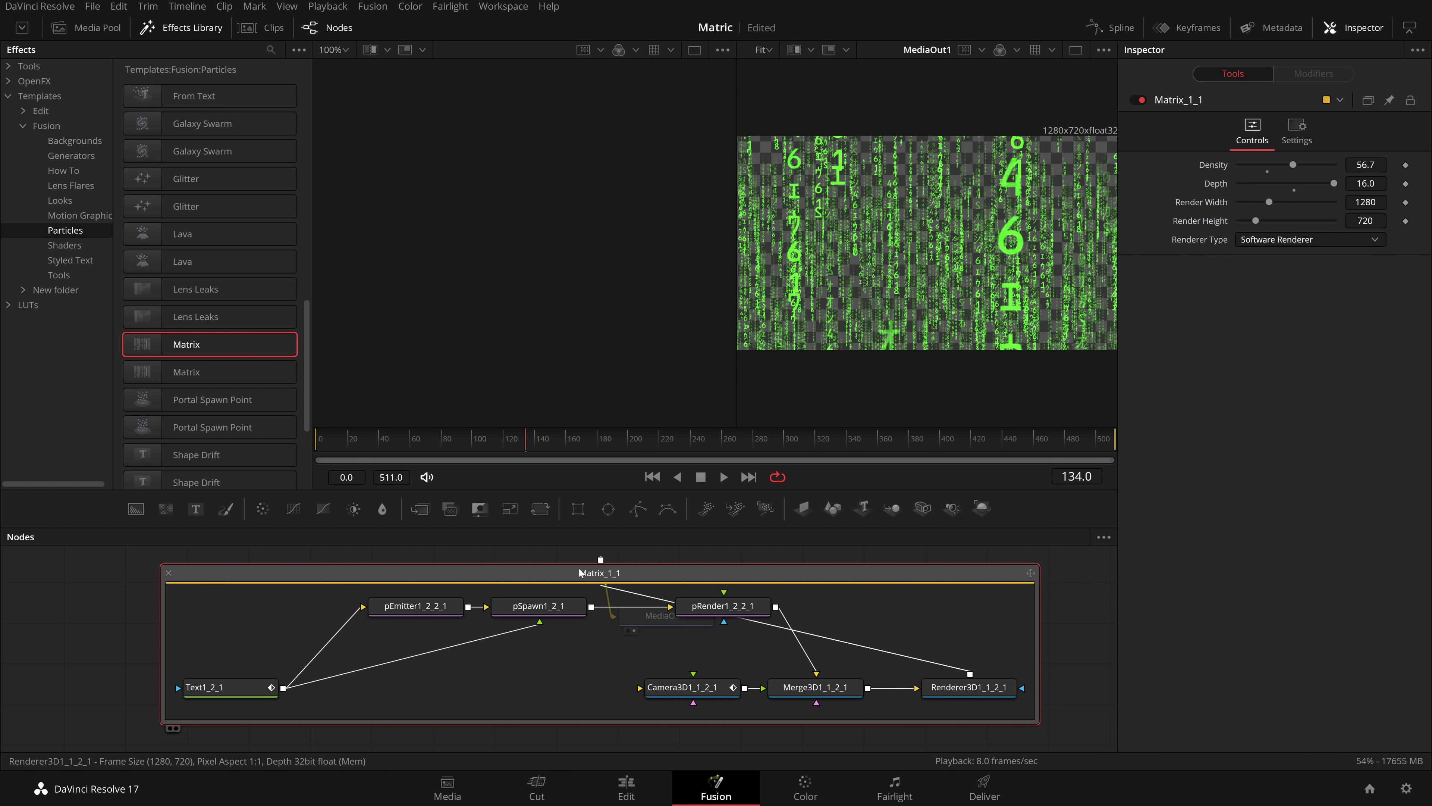
{"action": "right_click", "coordinate": [590, 578]}
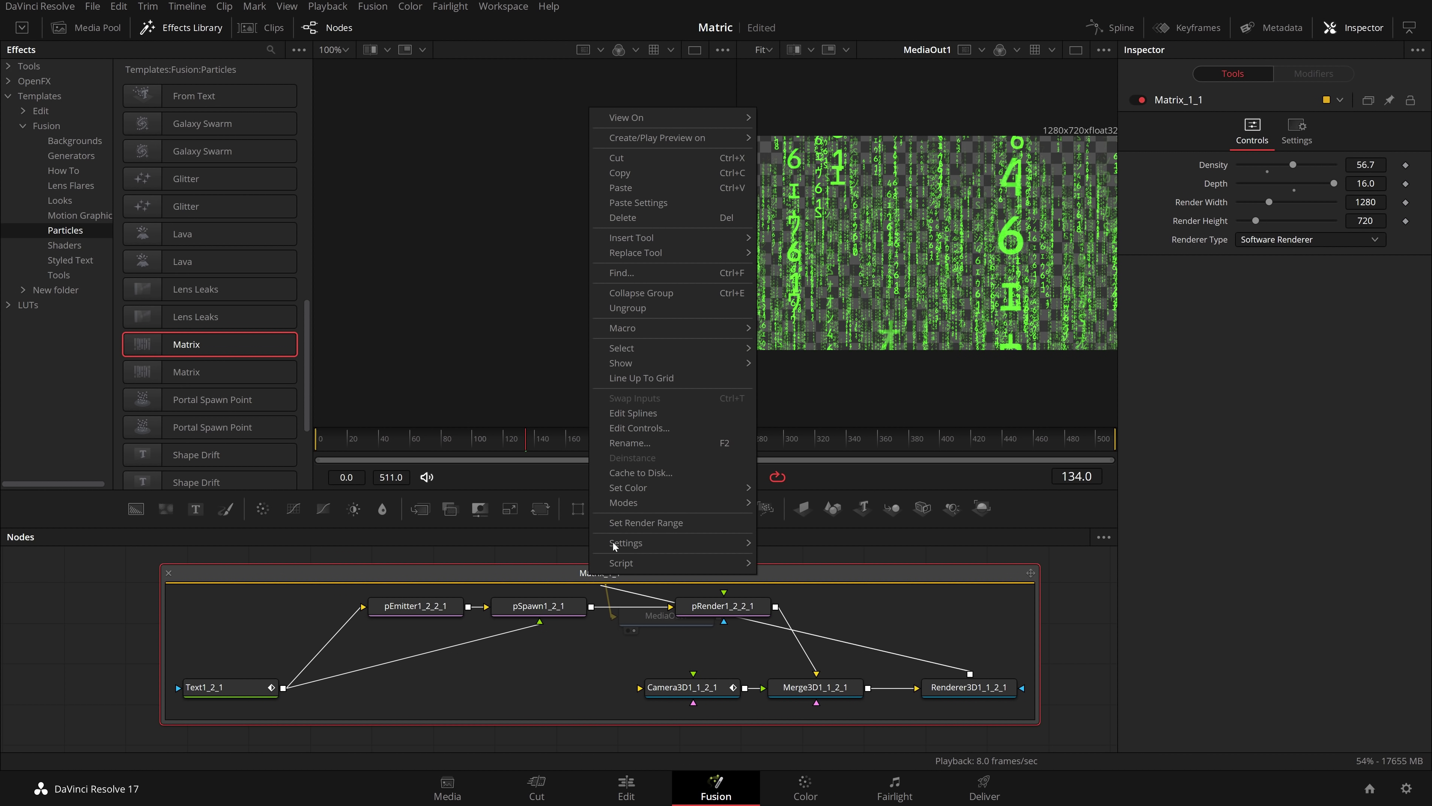
{"action": "left_click", "coordinate": [640, 292]}
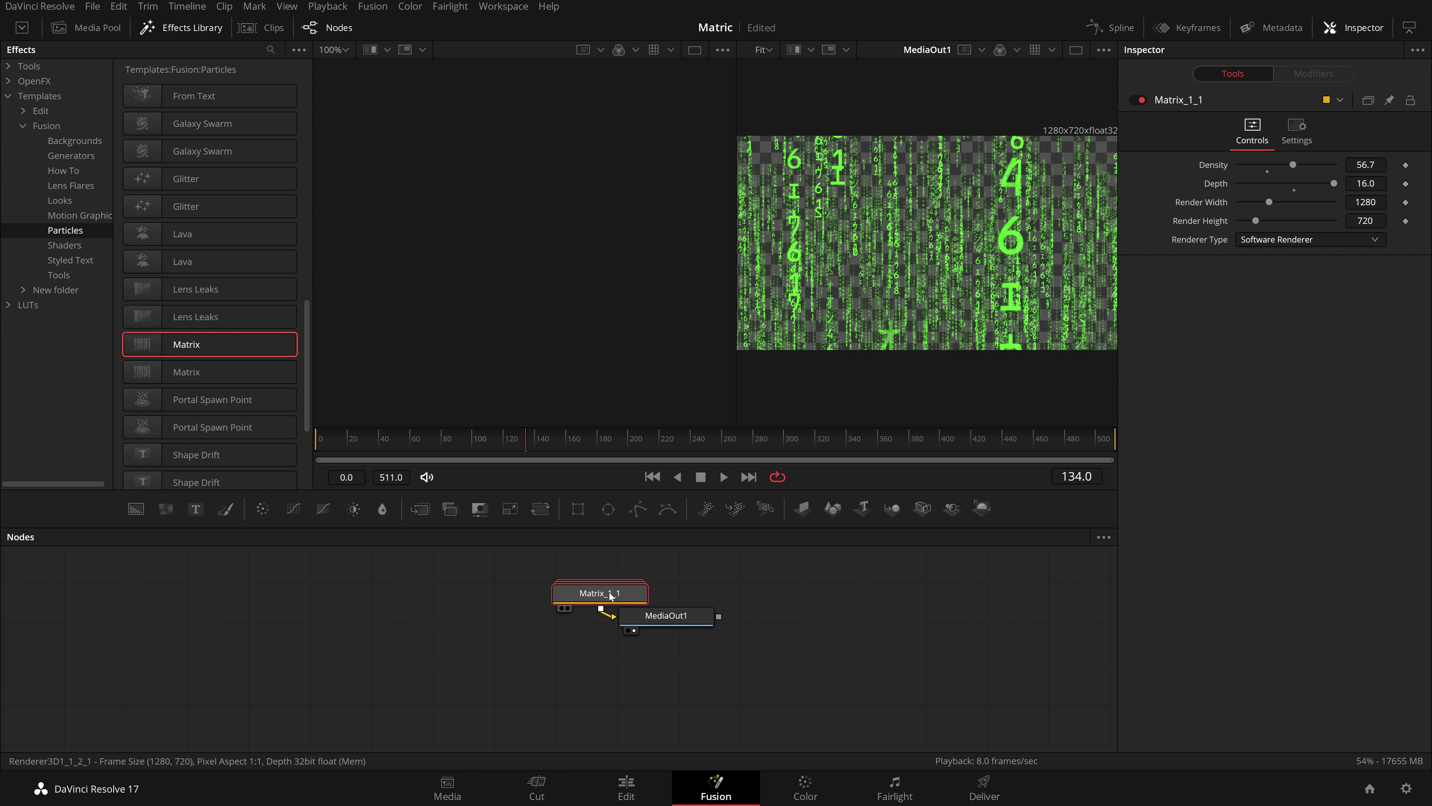
{"action": "left_click_drag", "start_coordinate": [586, 597], "coordinate": [357, 618]}
{"action": "left_click", "coordinate": [496, 580]}
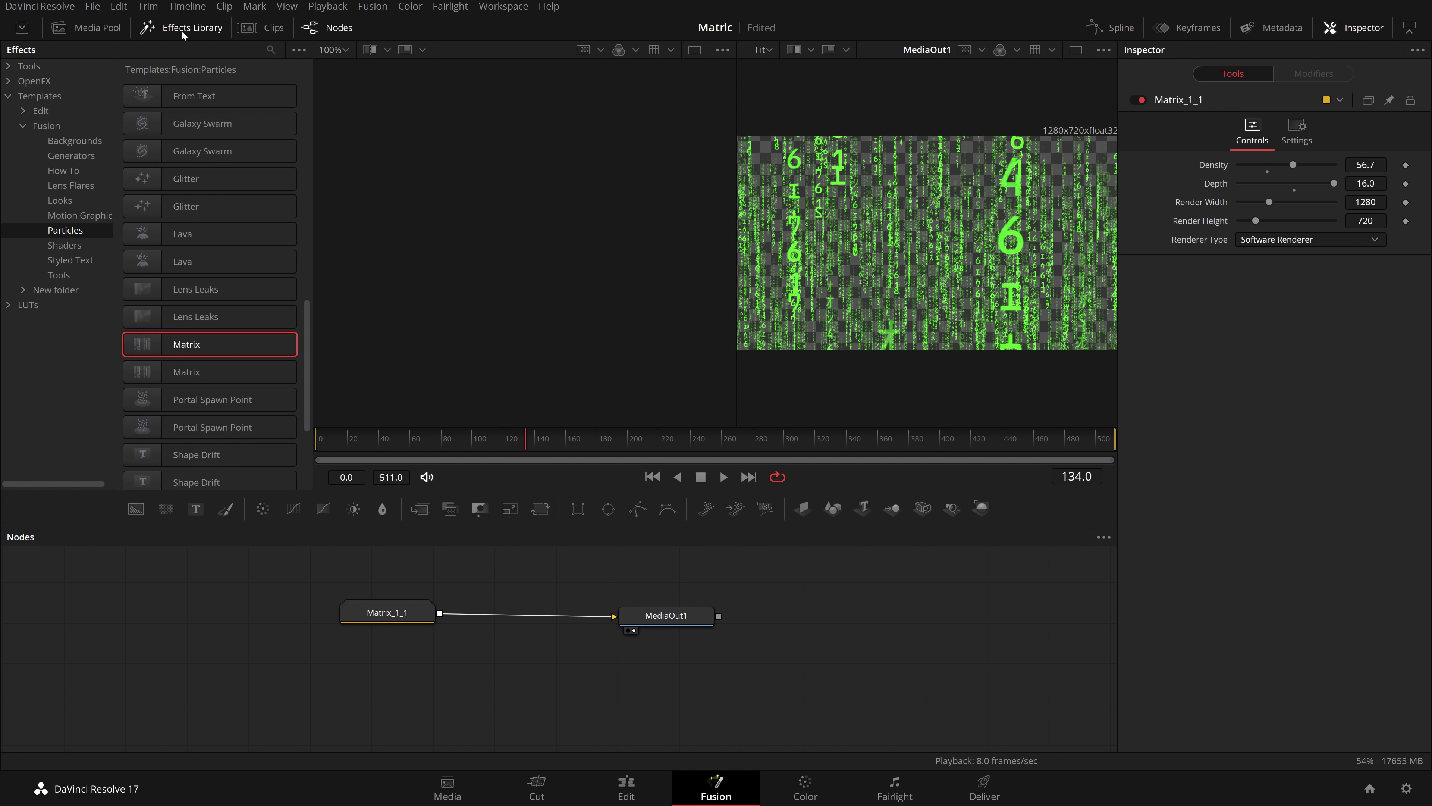
- Insert a Glow from Tools > Blur between Matrix_1_1 and MediaOut1
{"action": "left_click", "coordinate": [9, 69]}
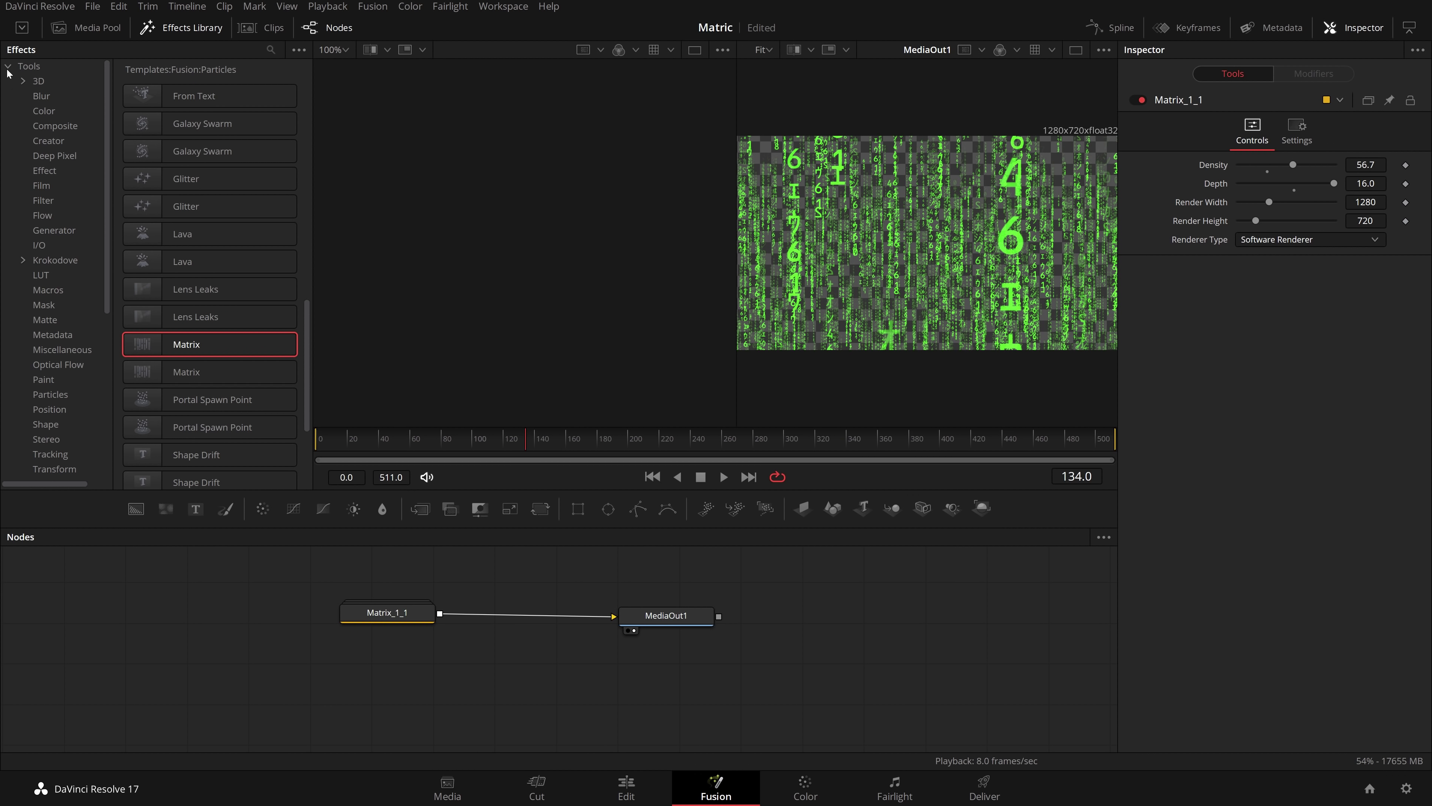
{"action": "left_click", "coordinate": [38, 96]}
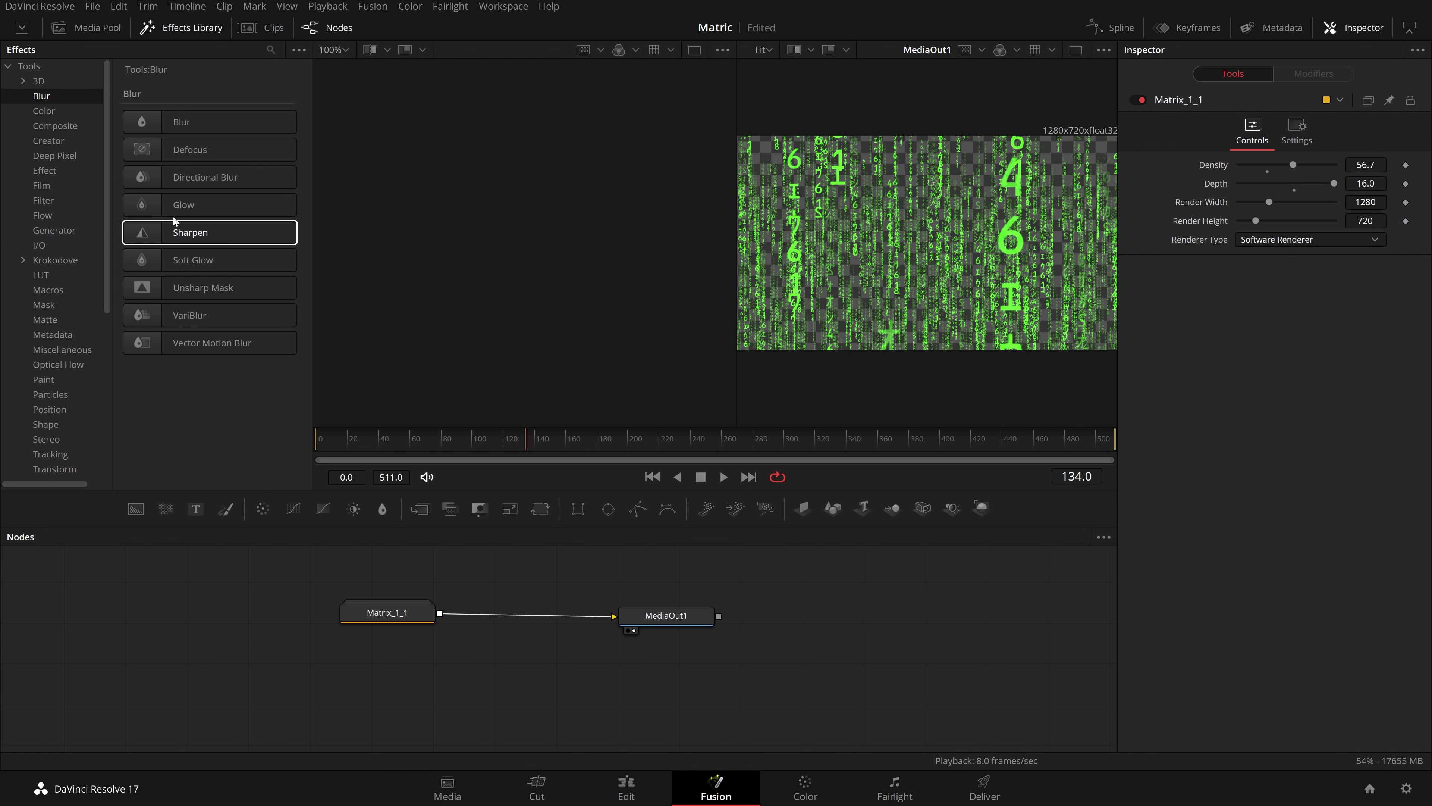
{"action": "left_click_drag", "start_coordinate": [176, 208], "coordinate": [528, 614]}
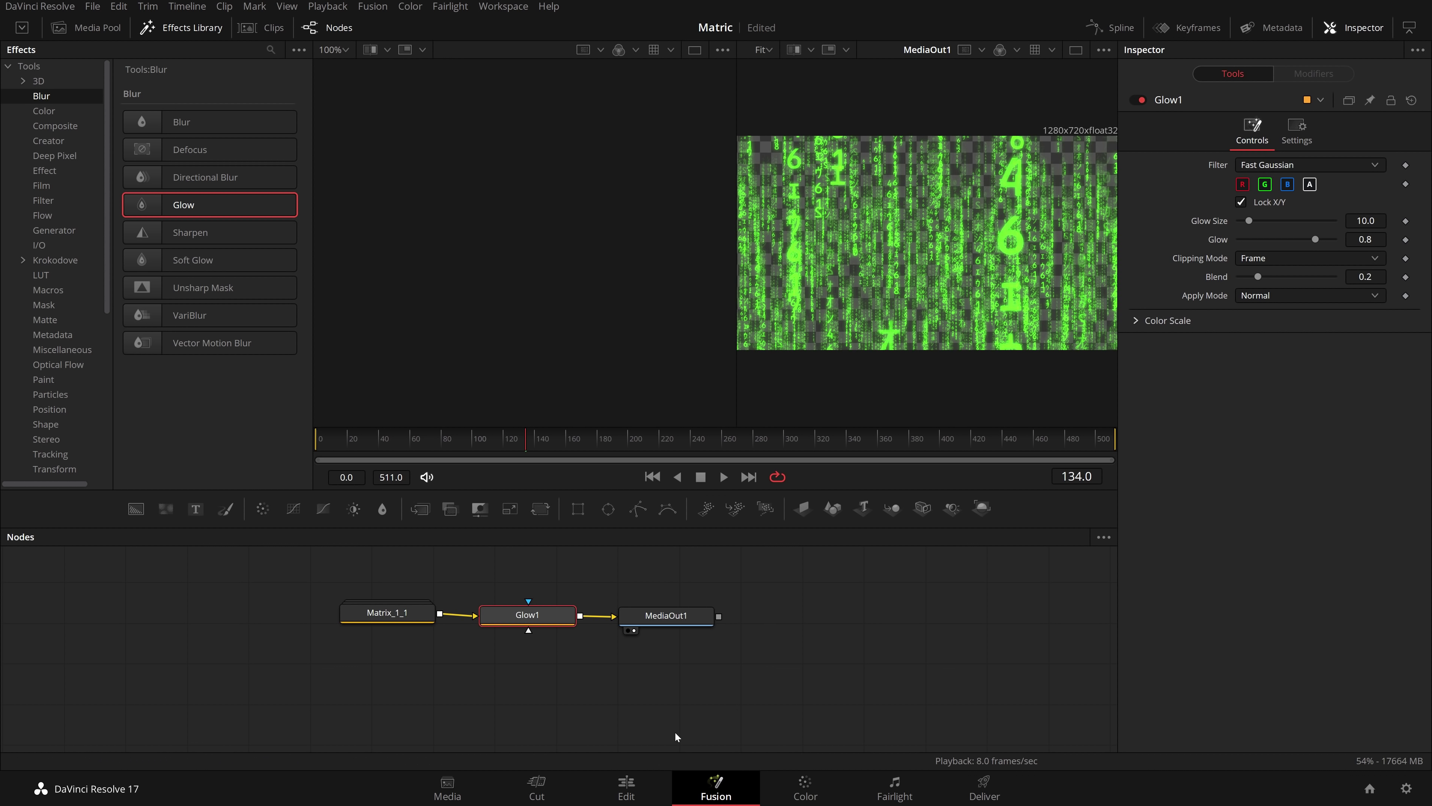
- On the Edit page, change the Fusion Composition clip's composite mode from Normal to Foreground
{"action": "left_click", "coordinate": [626, 787]}
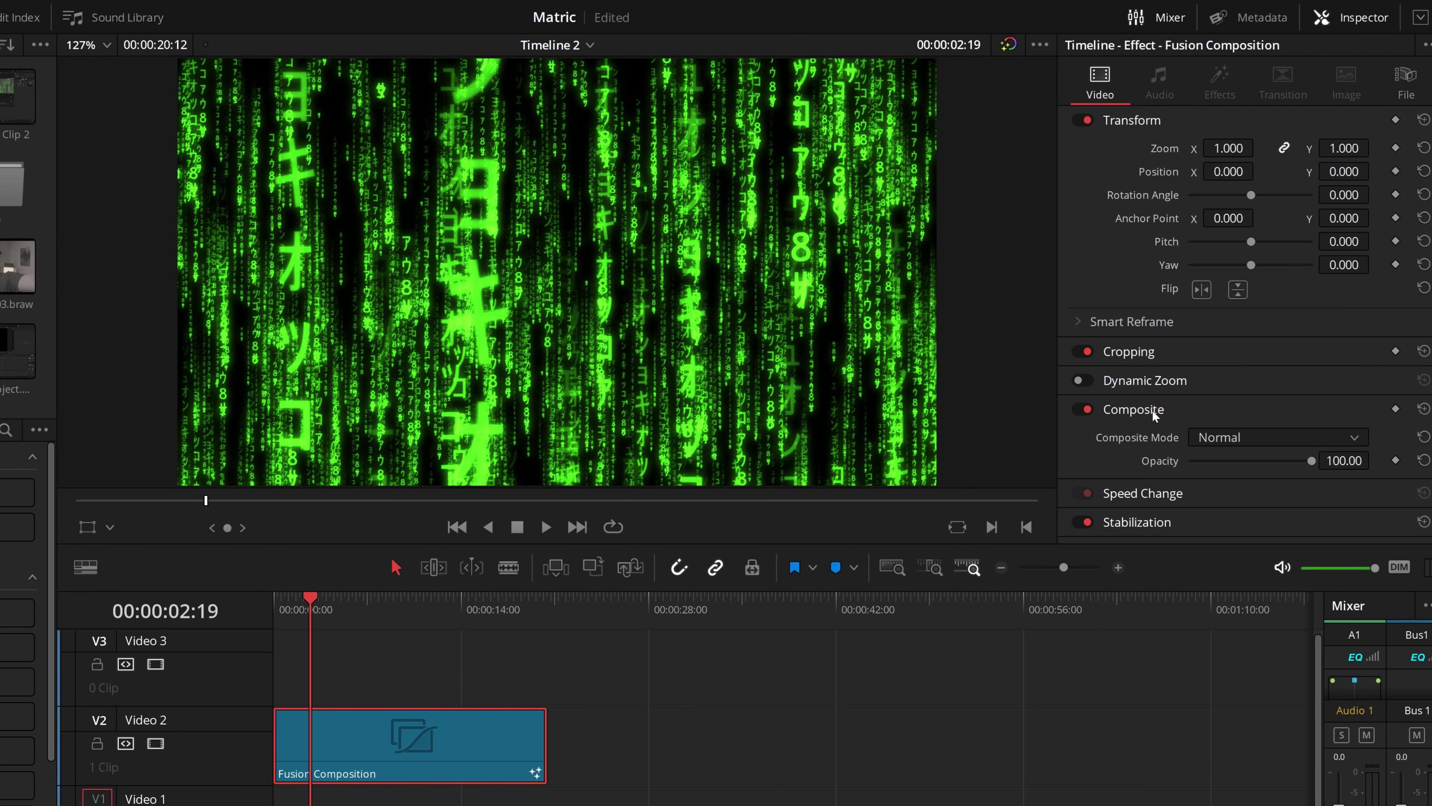
{"action": "left_click", "coordinate": [1190, 437]}
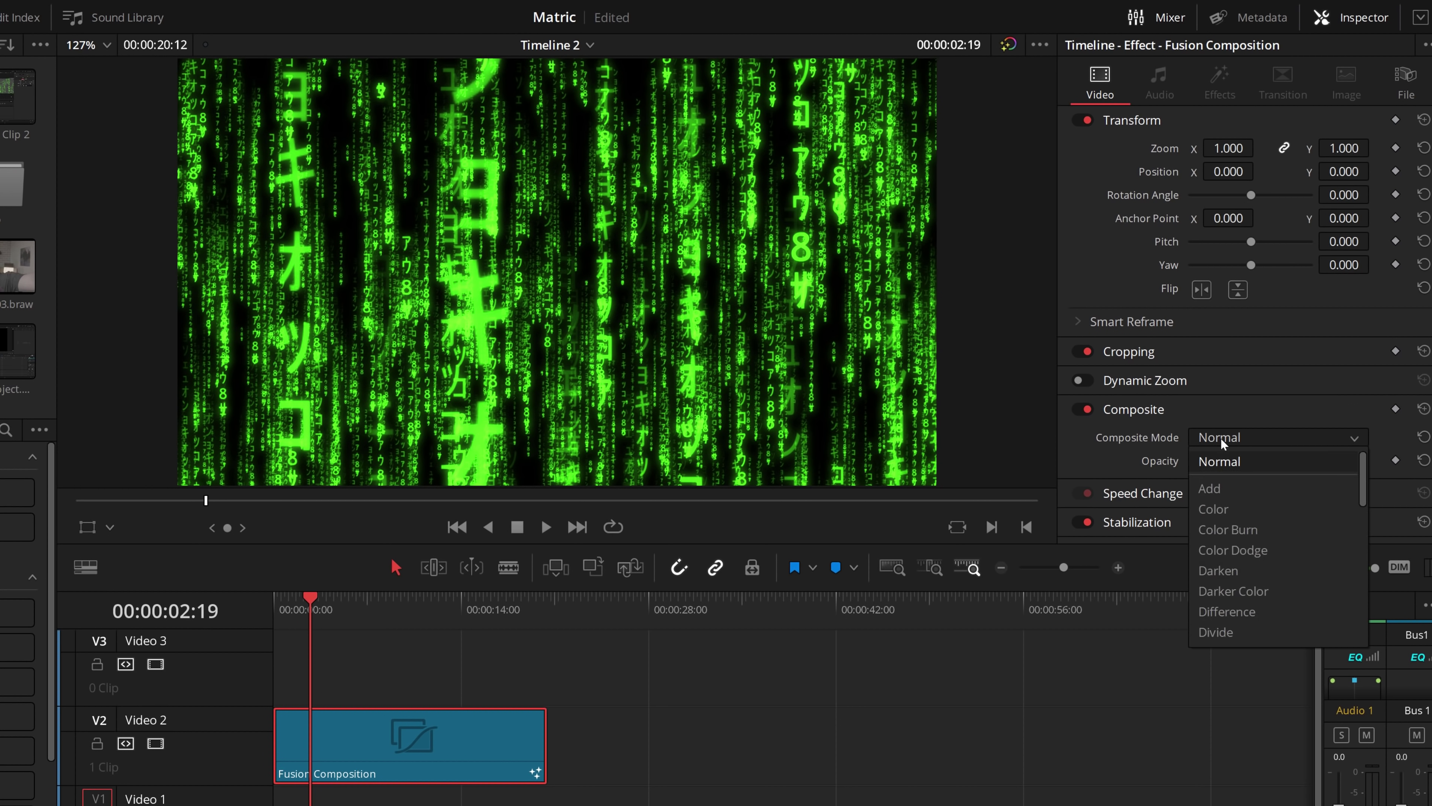
{"action": "scroll", "coordinate": [1296, 477], "scroll_direction": "down", "scroll_amount": 5}
{"action": "scroll", "coordinate": [1296, 476], "scroll_direction": "down", "scroll_amount": 3}
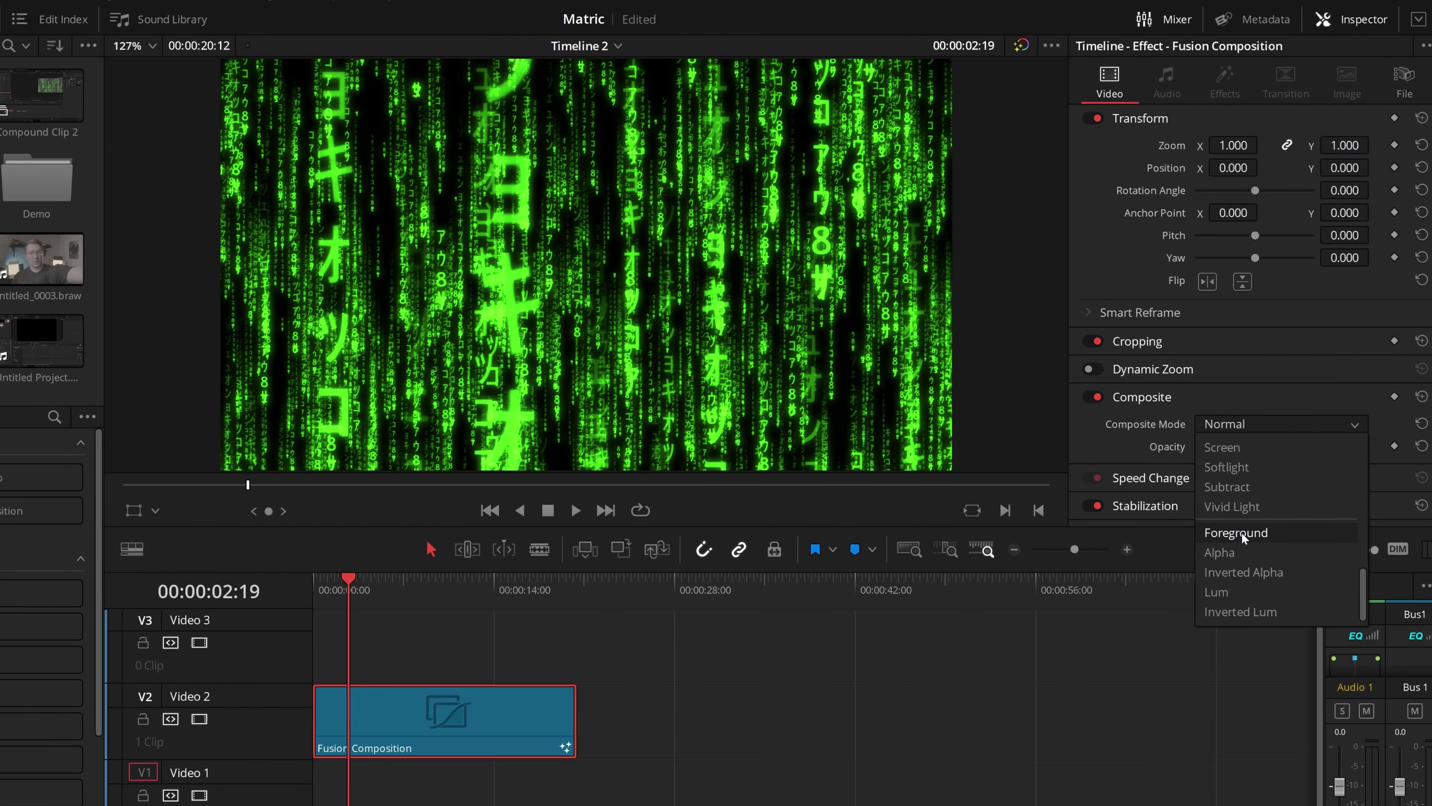
{"action": "left_click", "coordinate": [1237, 548]}
{"action": "left_click", "coordinate": [548, 689]}
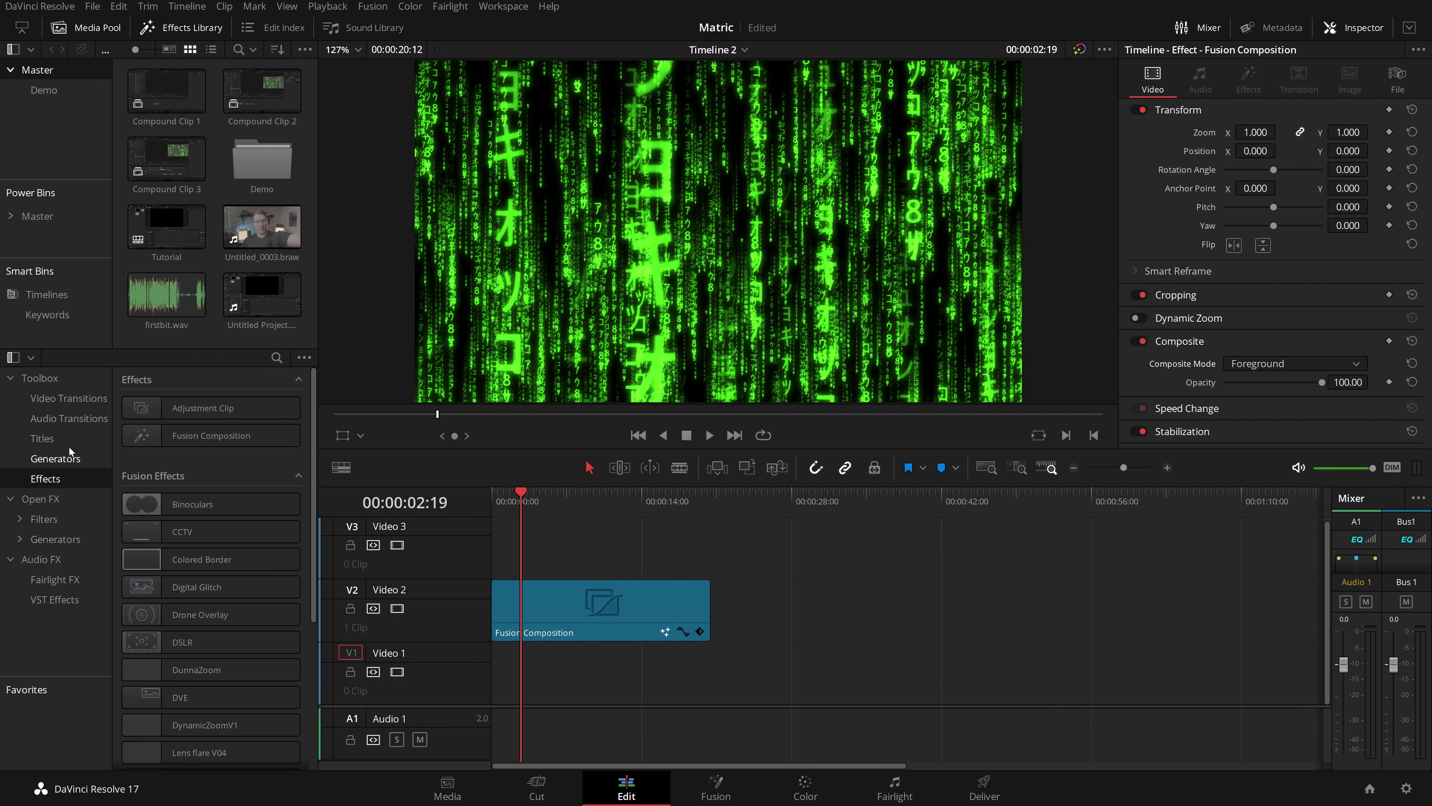
- Add a Text title on Video 1 below the composition and enlarge its text to size 634
{"action": "left_click", "coordinate": [41, 441]}
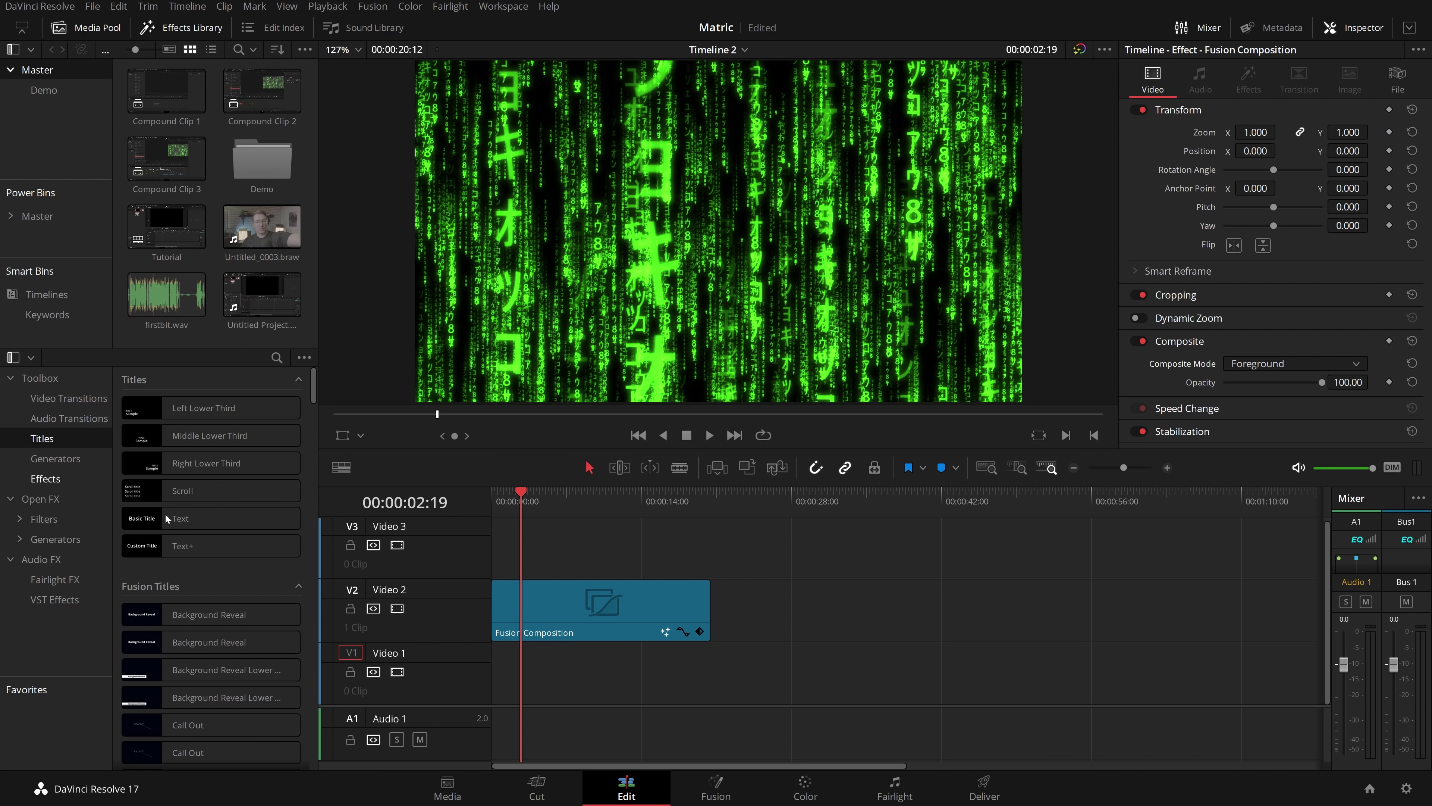
{"action": "left_click_drag", "start_coordinate": [169, 516], "coordinate": [709, 658]}
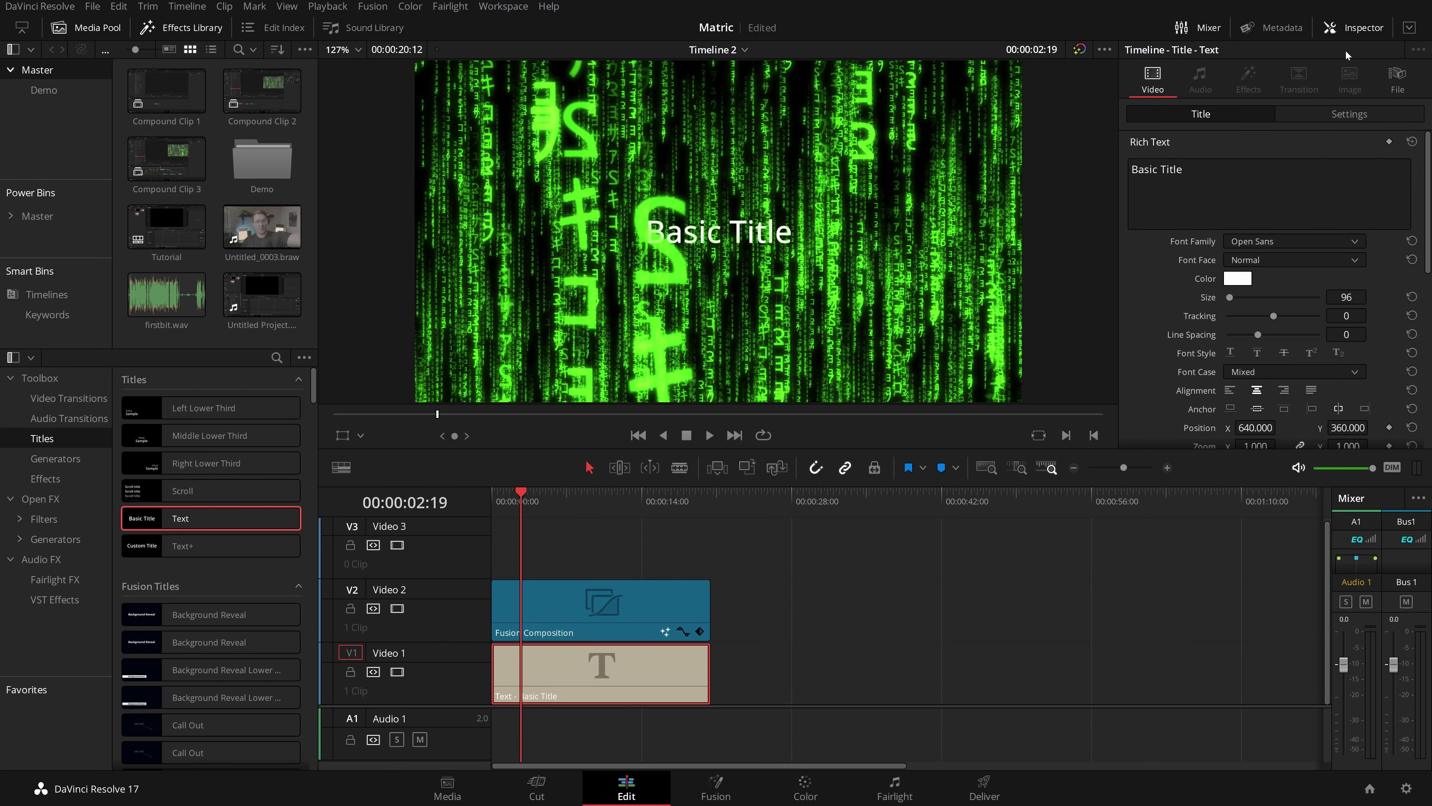
{"action": "left_click_drag", "start_coordinate": [1231, 298], "coordinate": [1243, 299]}
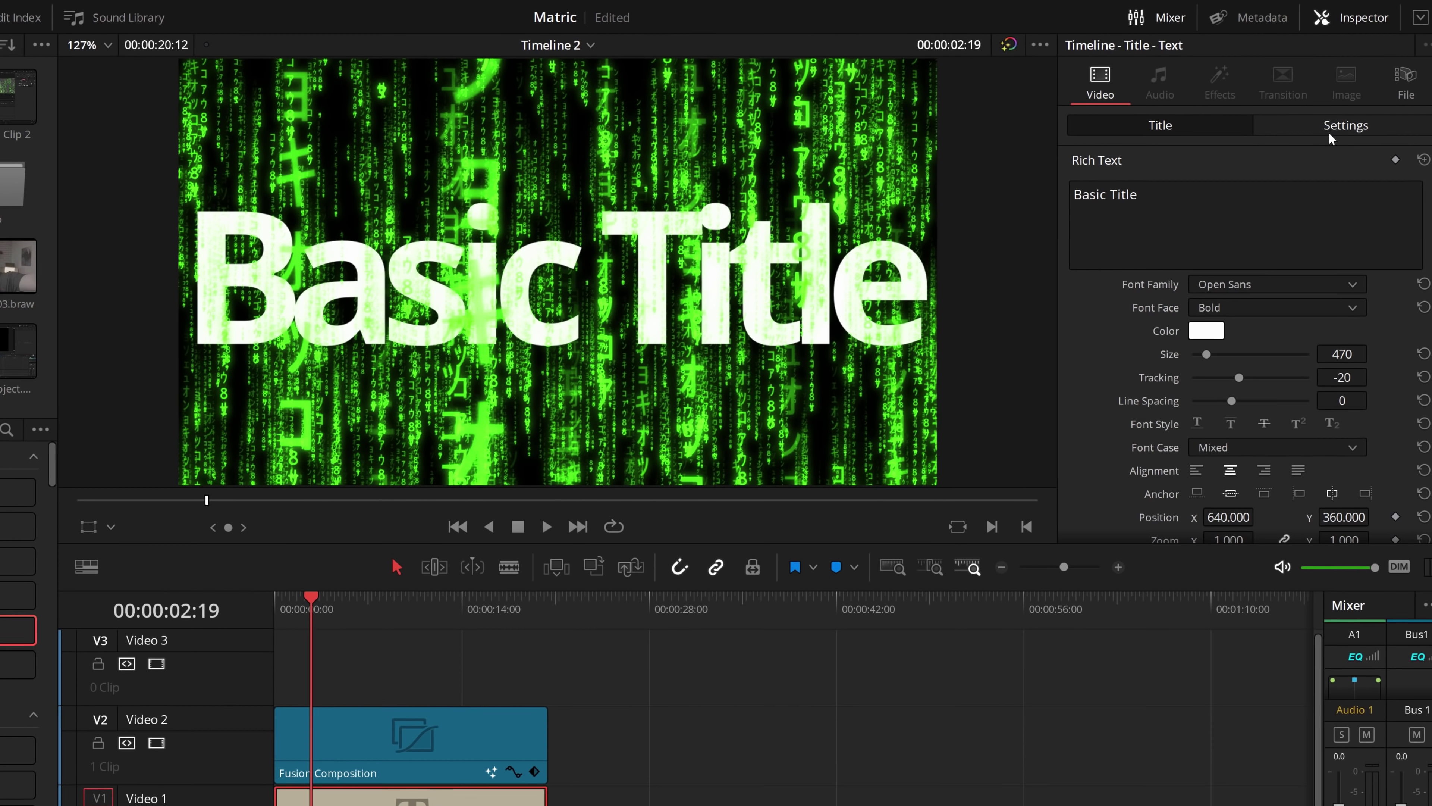
- Set the title clip's composite mode to Alpha so the matrix code fills the letters
{"action": "left_click", "coordinate": [1349, 125]}
{"action": "scroll", "coordinate": [1176, 287], "scroll_direction": "down", "scroll_amount": 5}
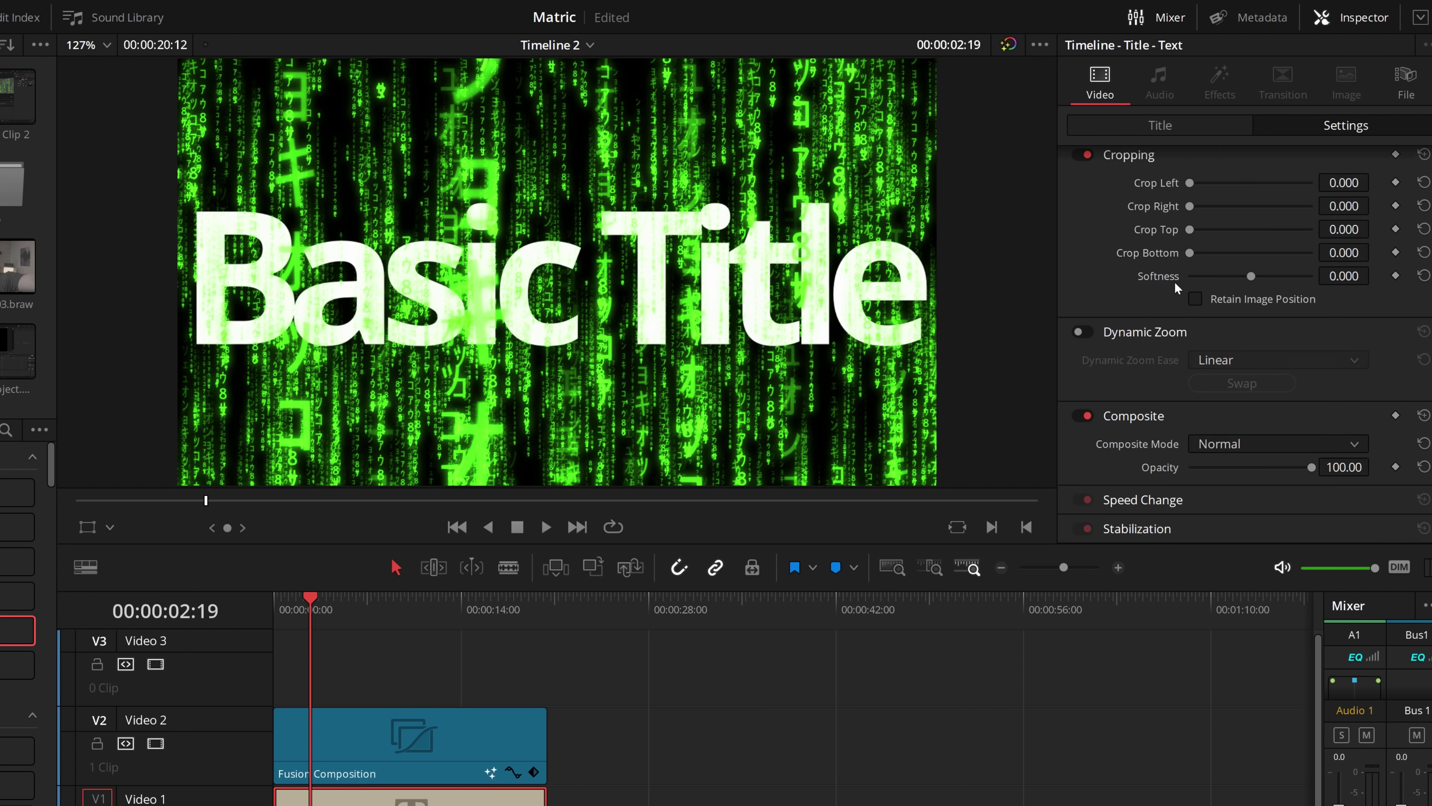
{"action": "left_click", "coordinate": [1273, 447]}
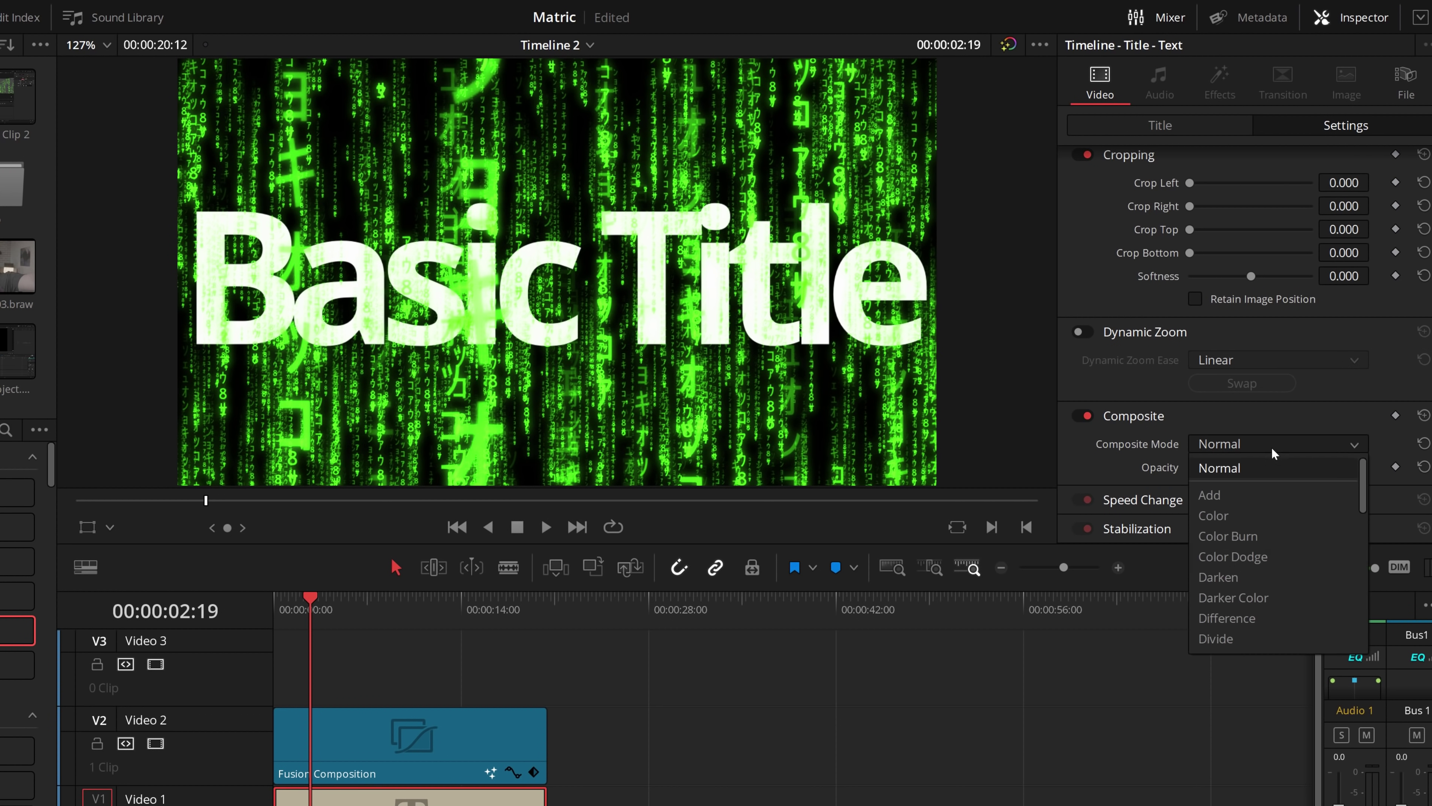
{"action": "scroll", "coordinate": [1282, 510], "scroll_direction": "down", "scroll_amount": 3}
{"action": "scroll", "coordinate": [1283, 509], "scroll_direction": "down", "scroll_amount": 3}
{"action": "left_click", "coordinate": [1289, 571]}
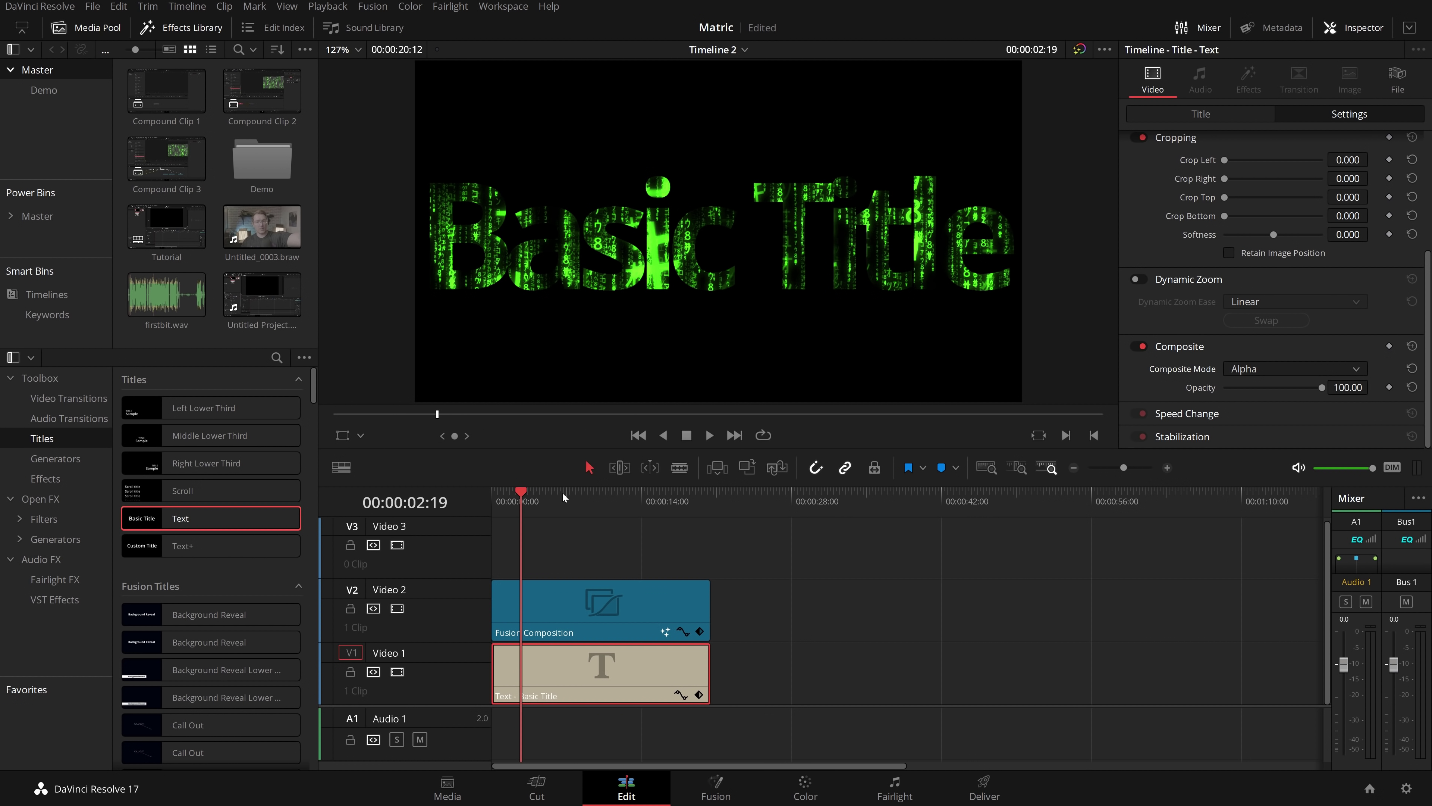
- Preview the title, move the composition and title up one track, and play over the street footage
{"action": "key", "text": "Home"}
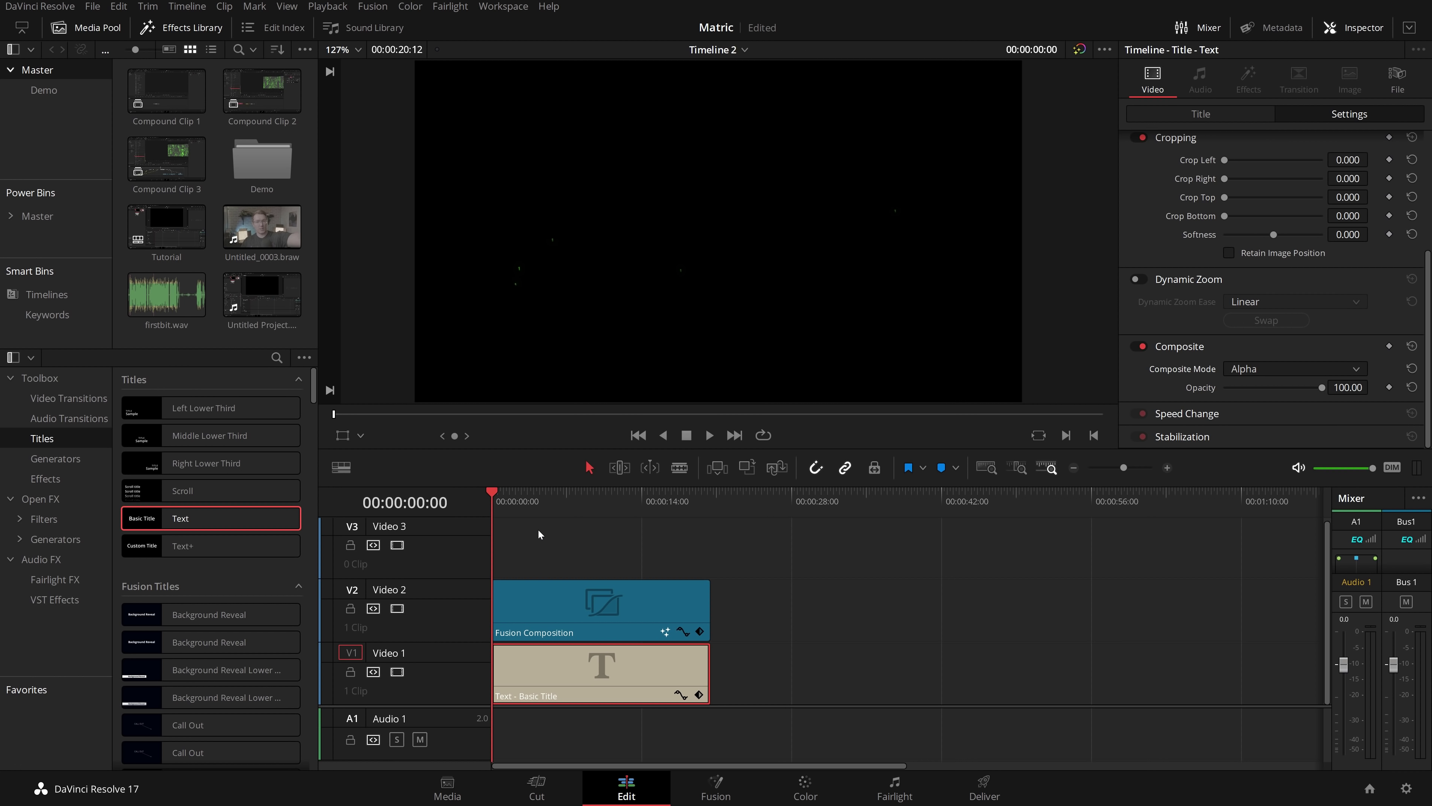
{"action": "key", "text": "space"}
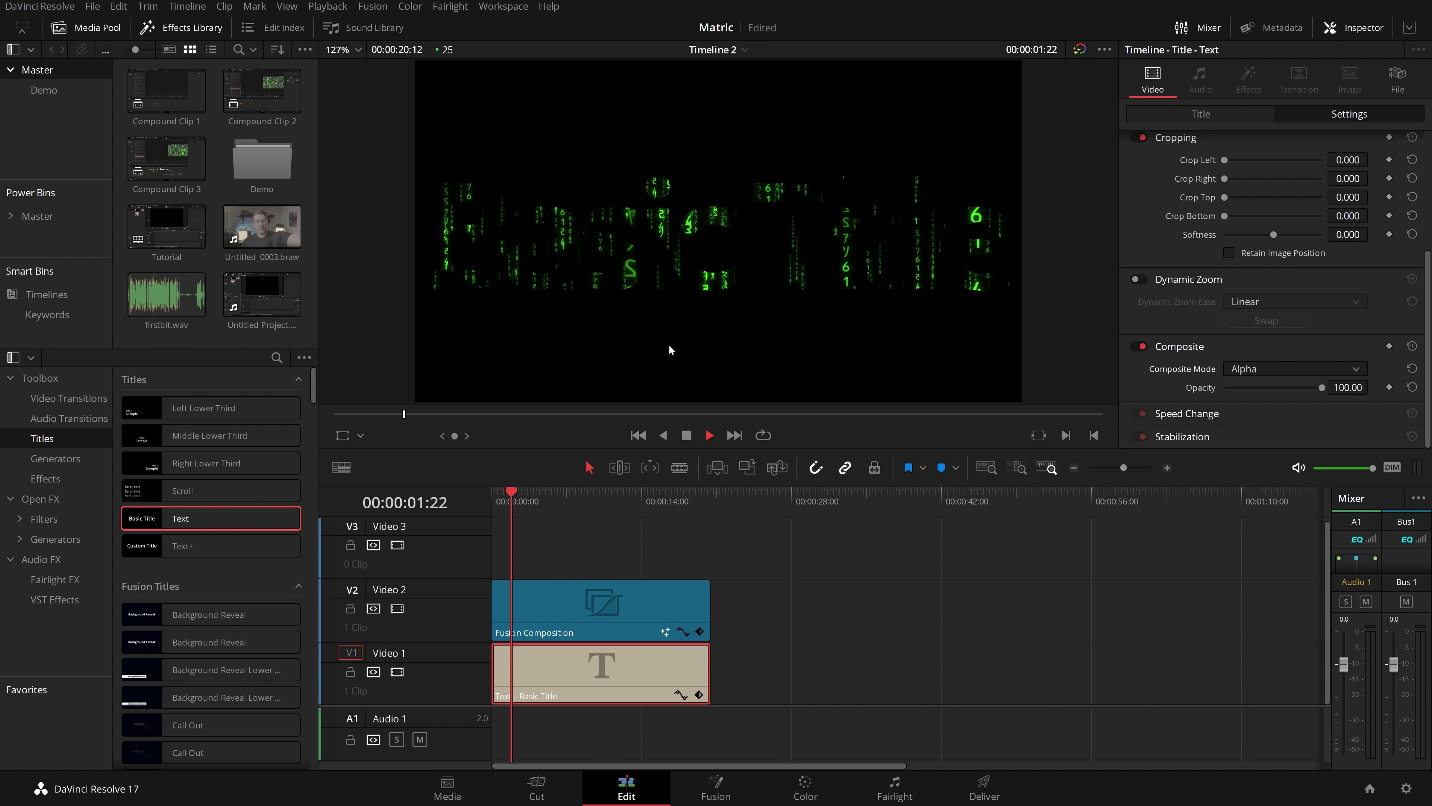
{"action": "key", "text": "space"}
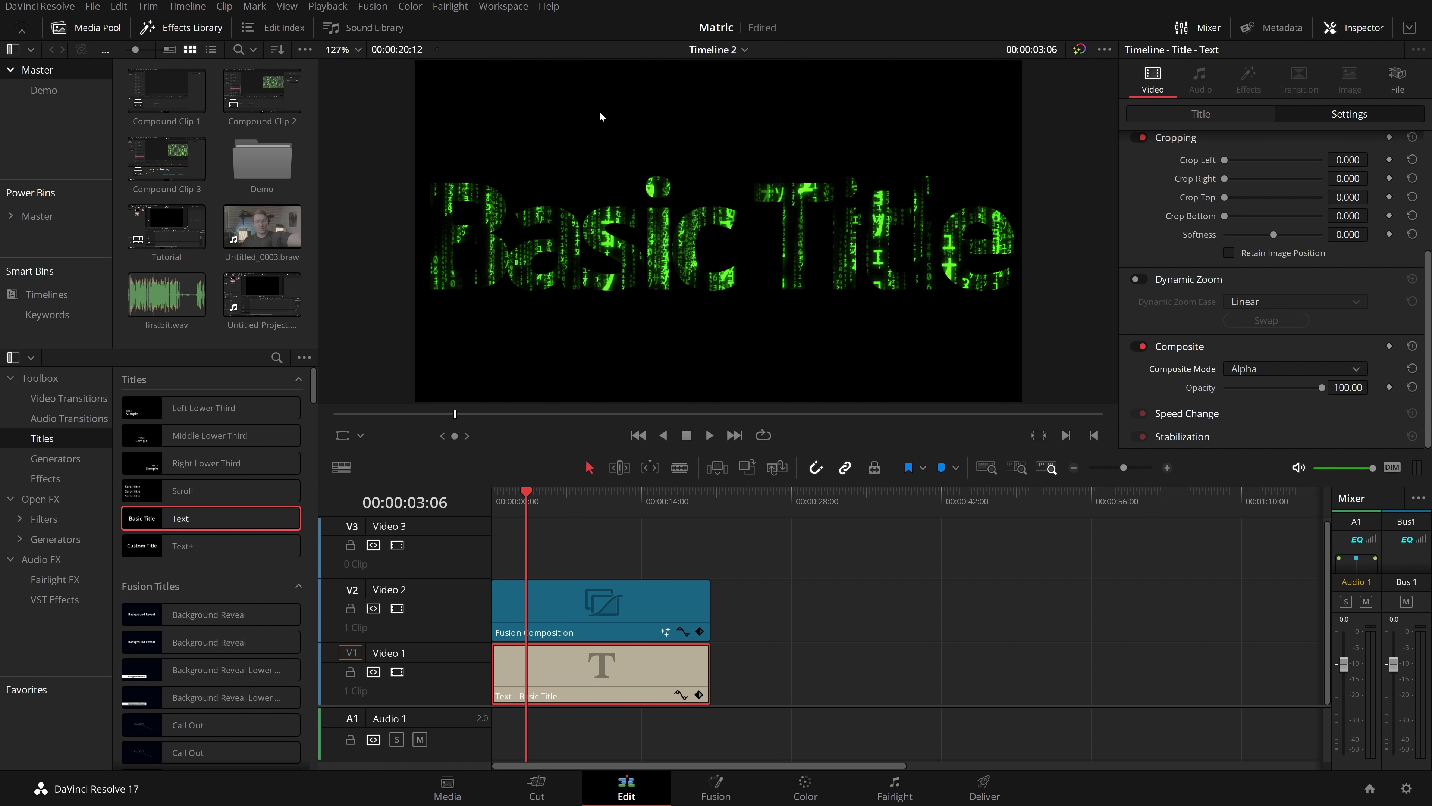
{"action": "left_click_drag", "start_coordinate": [783, 677], "coordinate": [586, 575]}
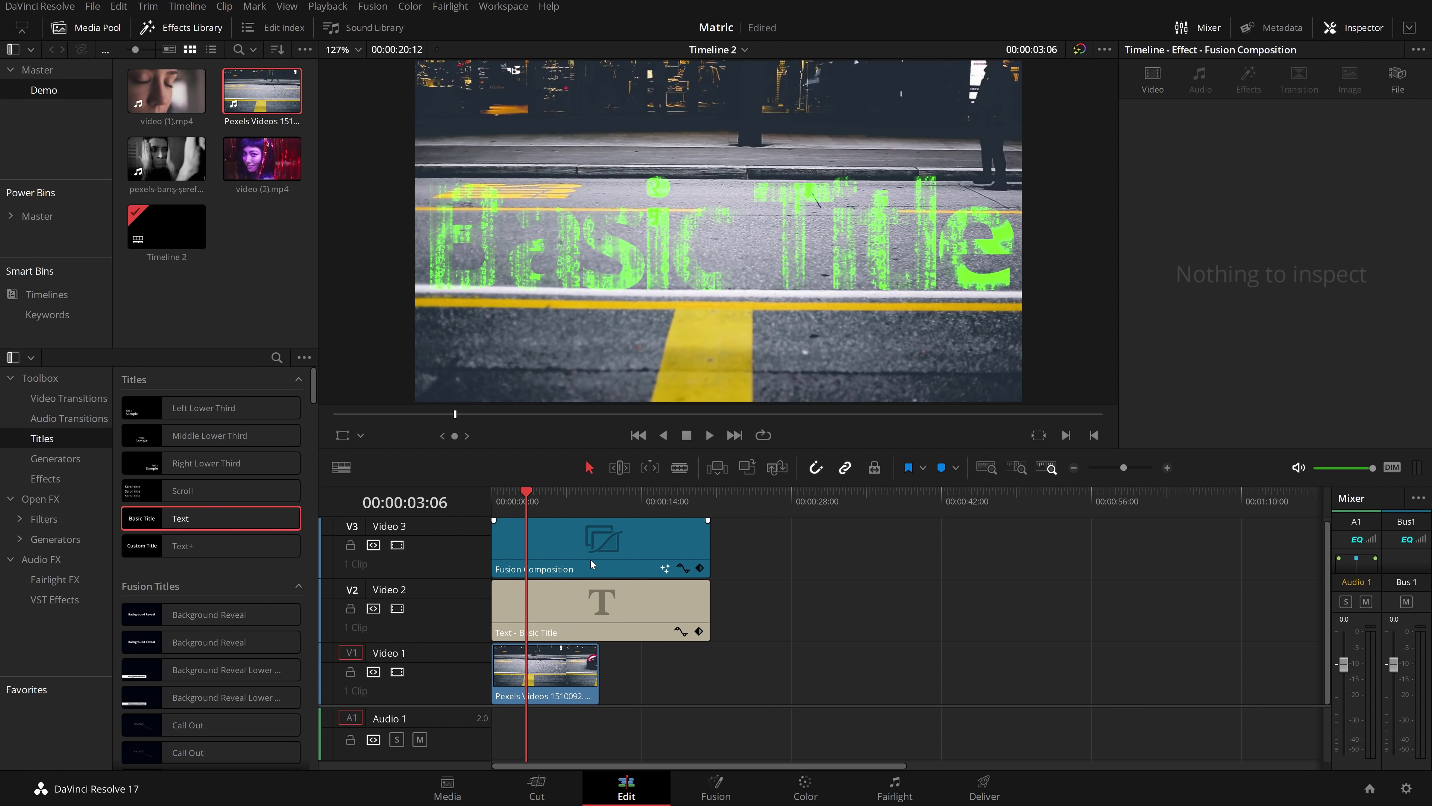
{"action": "key", "text": "space"}
{"action": "key", "text": "space"}
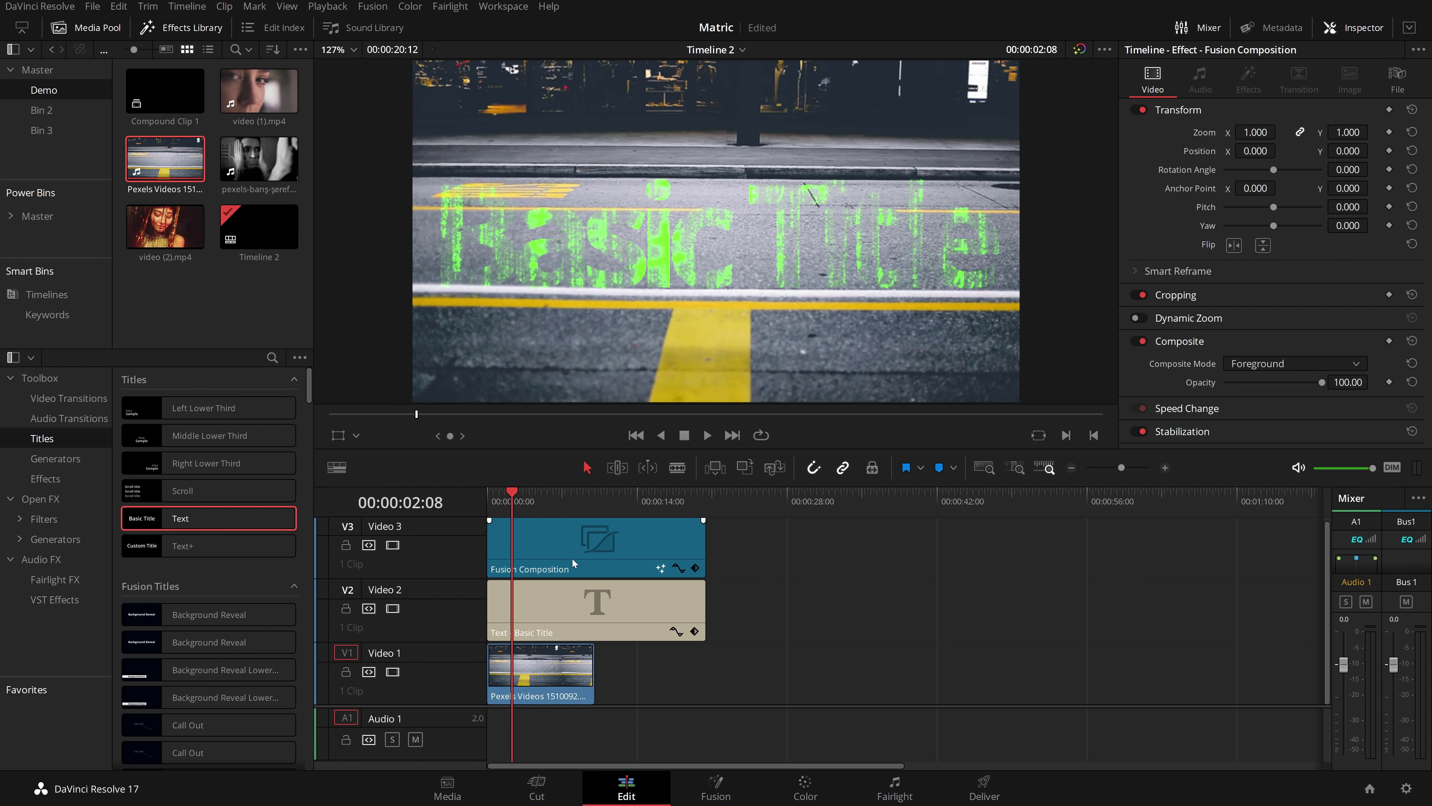
- Open the composition in Fusion, add a Background node, and swap Merge1 inputs so the code sits on top
{"action": "left_click", "coordinate": [540, 550]}
{"action": "right_click", "coordinate": [581, 537]}
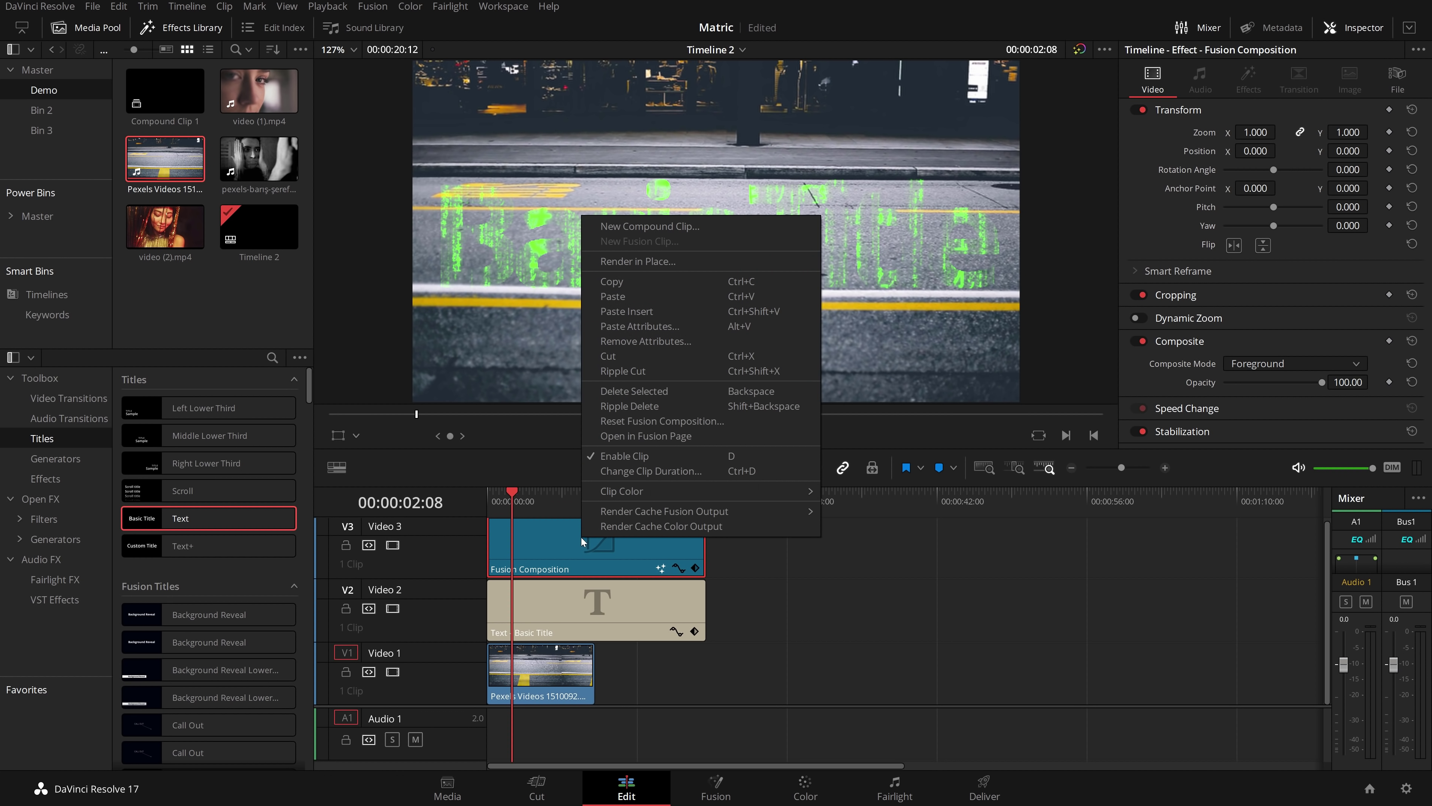
{"action": "left_click", "coordinate": [650, 437]}
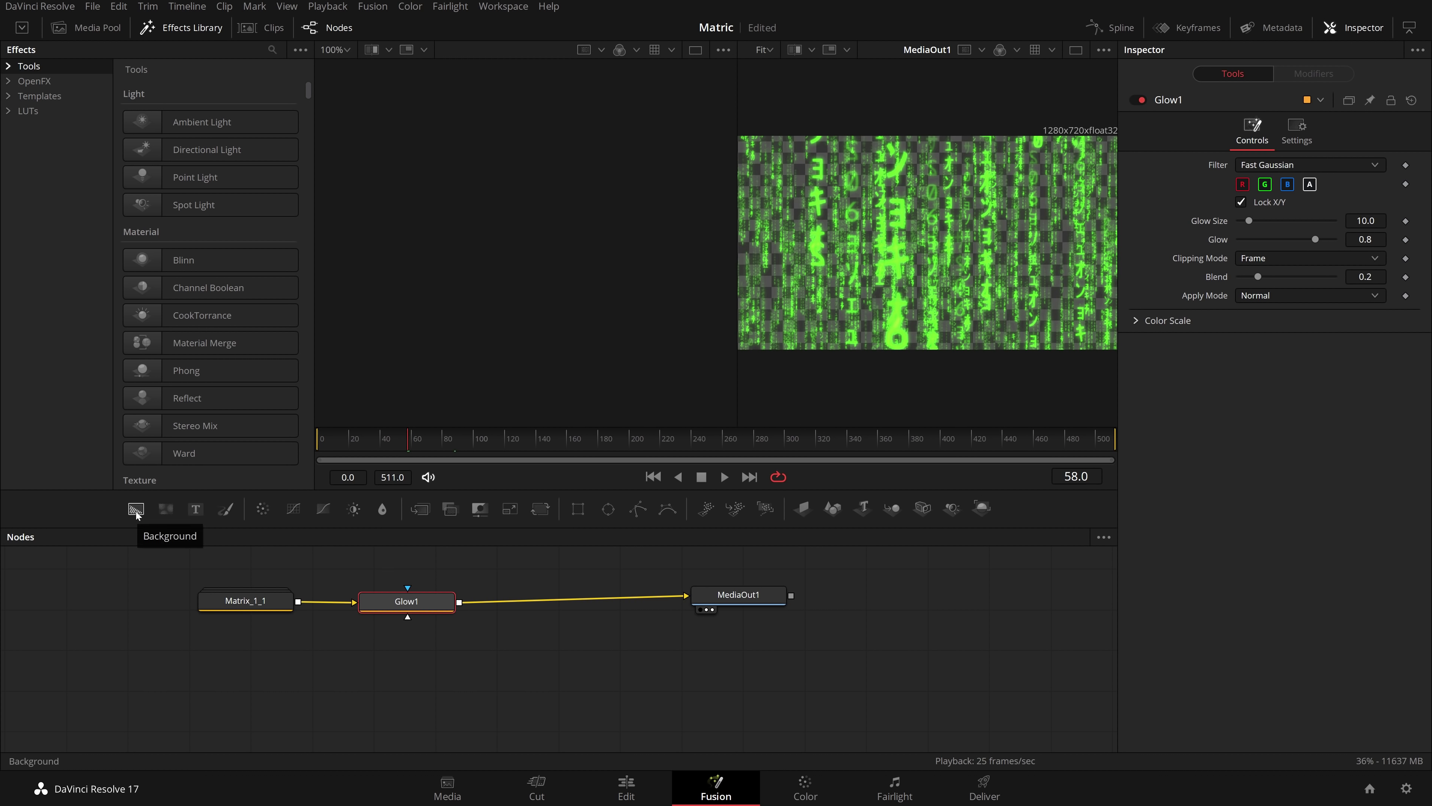
{"action": "left_click_drag", "start_coordinate": [136, 510], "coordinate": [567, 600]}
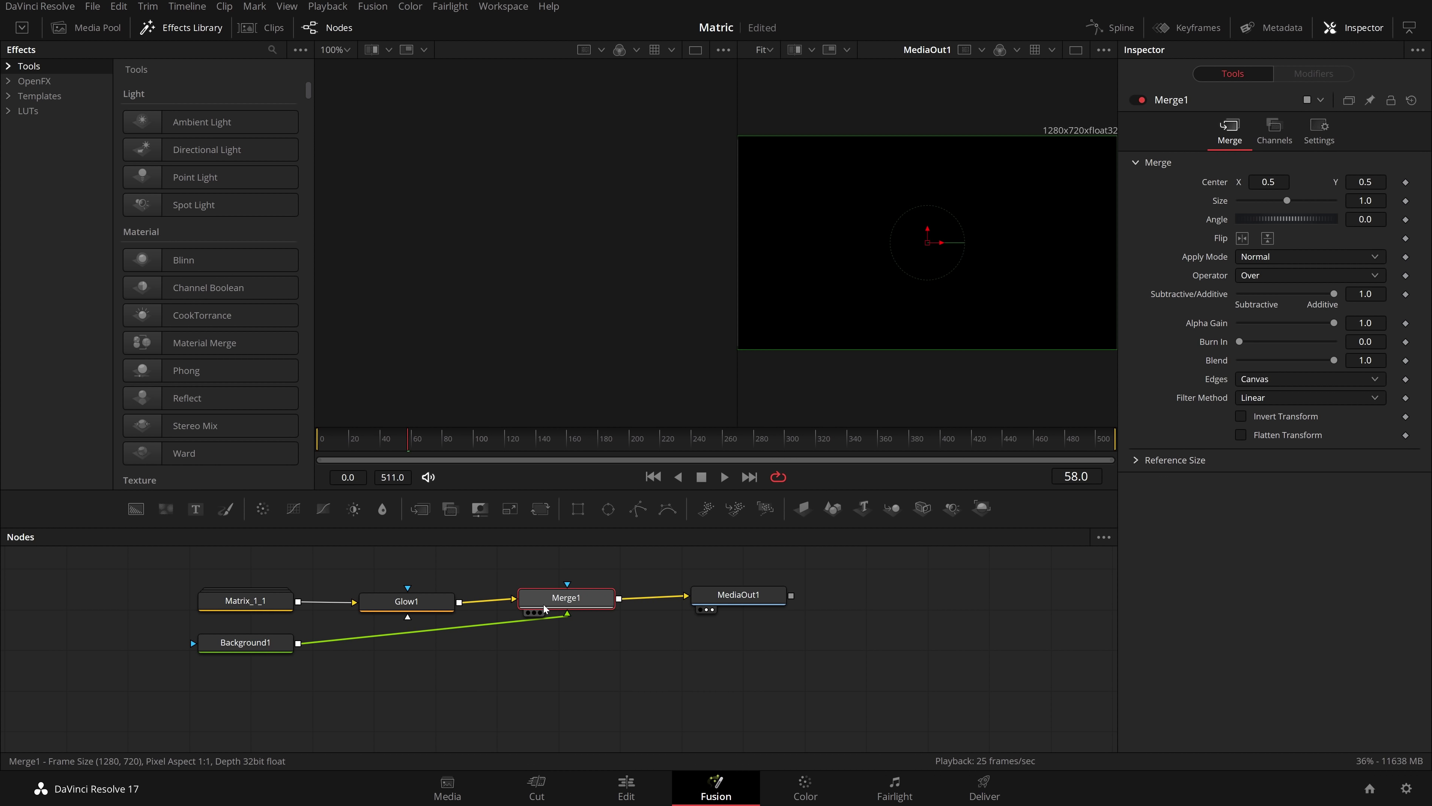
{"action": "right_click", "coordinate": [575, 604]}
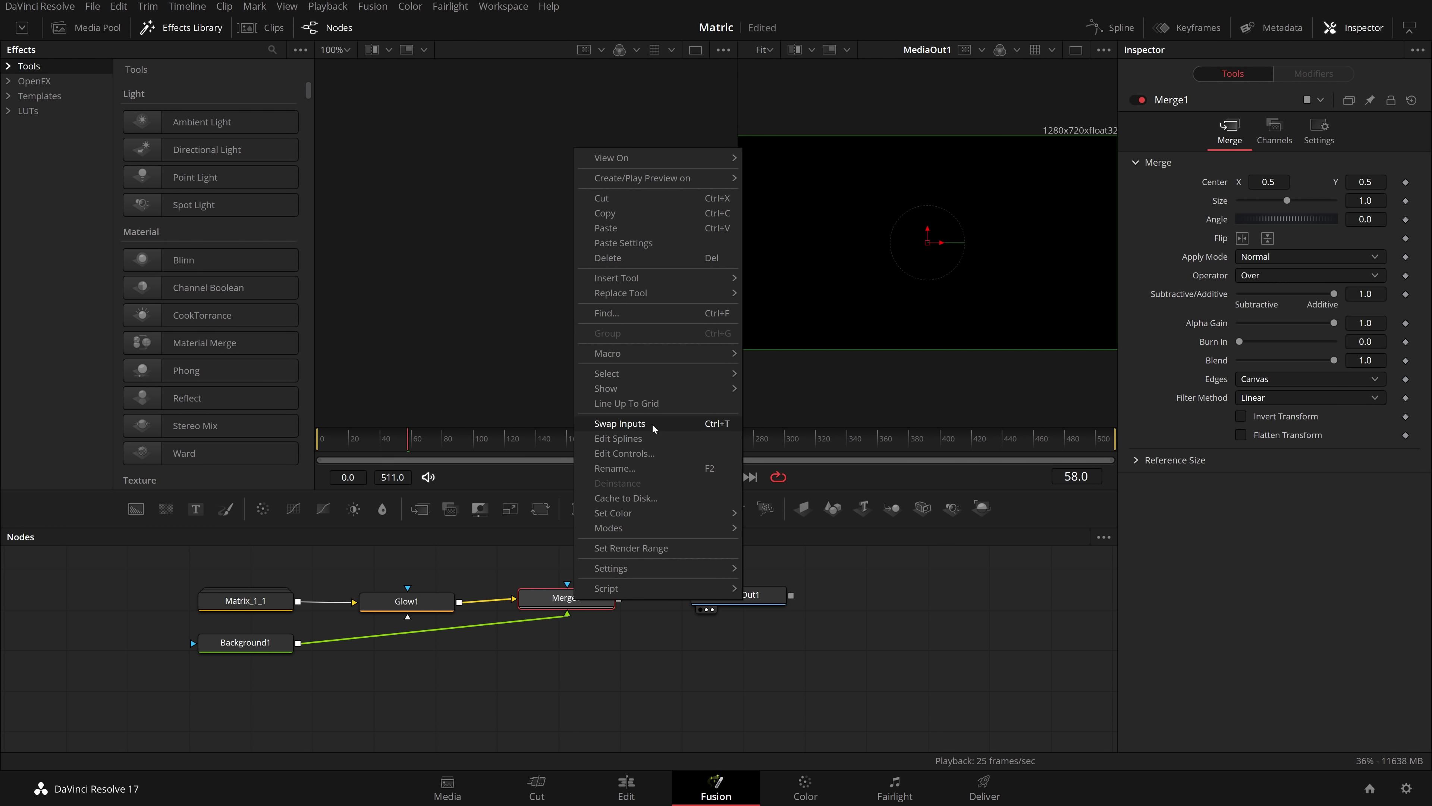
{"action": "left_click", "coordinate": [621, 424]}
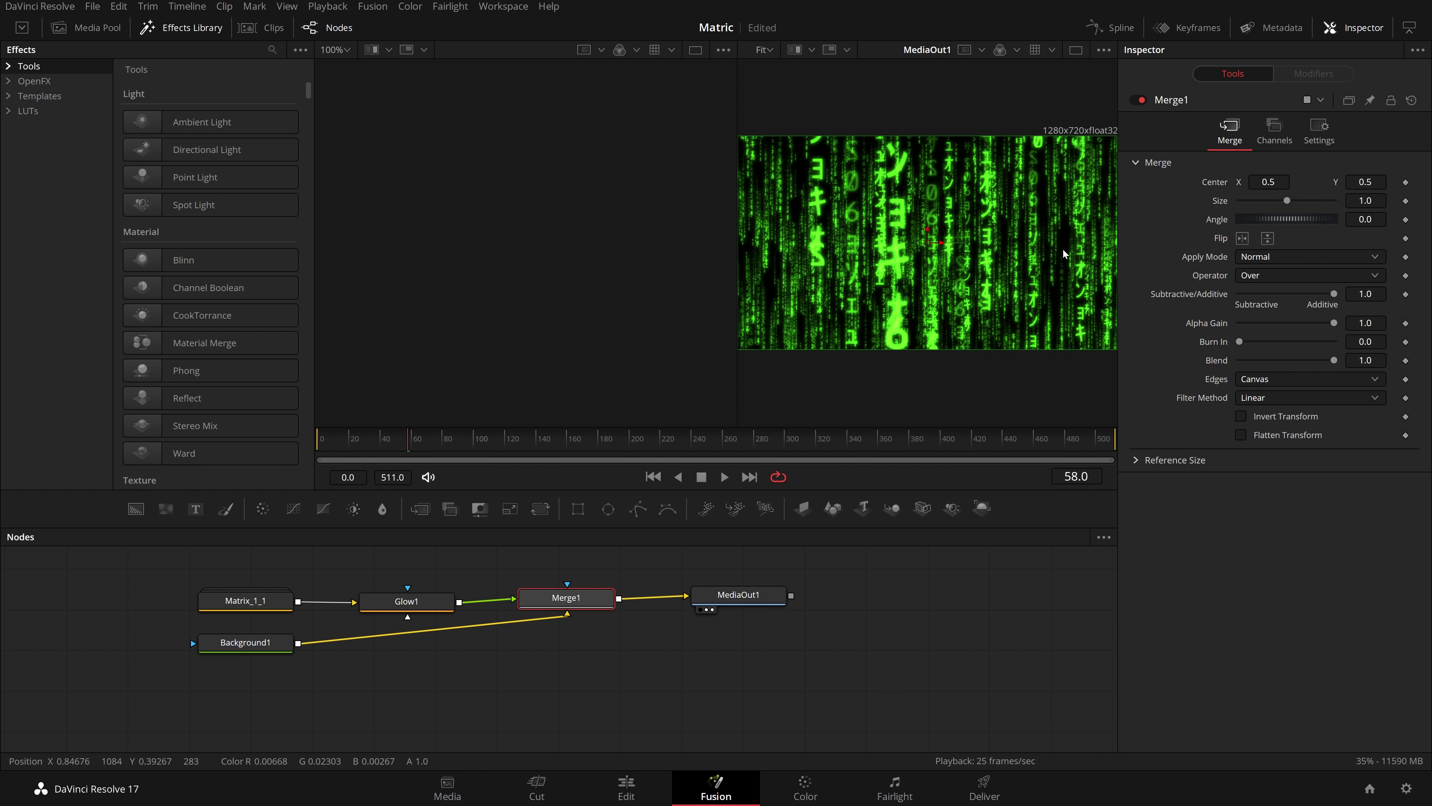
- Adjust Background1's red colour amount, then return to the Edit page
{"action": "left_click", "coordinate": [232, 646]}
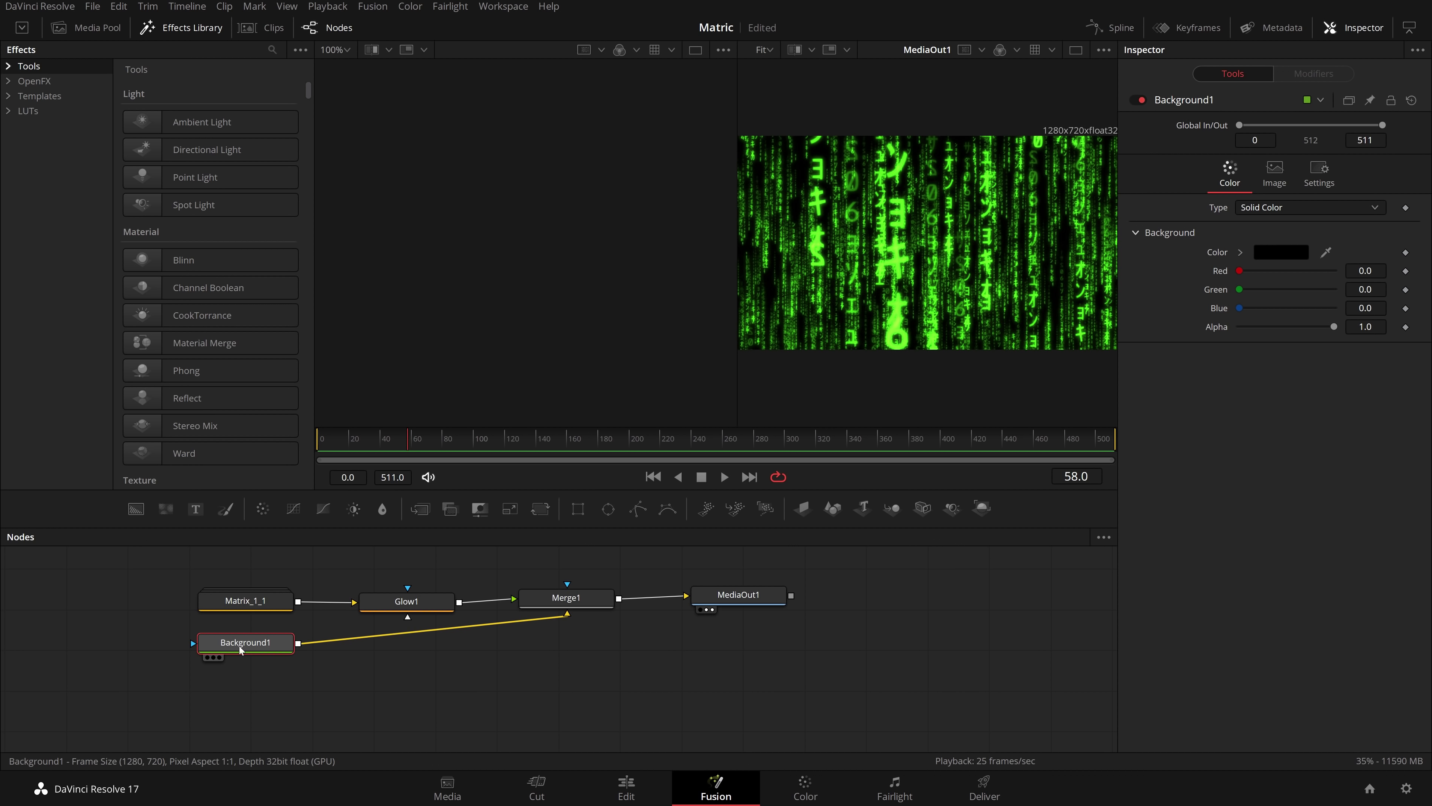
{"action": "left_click_drag", "start_coordinate": [1240, 271], "coordinate": [1215, 292]}
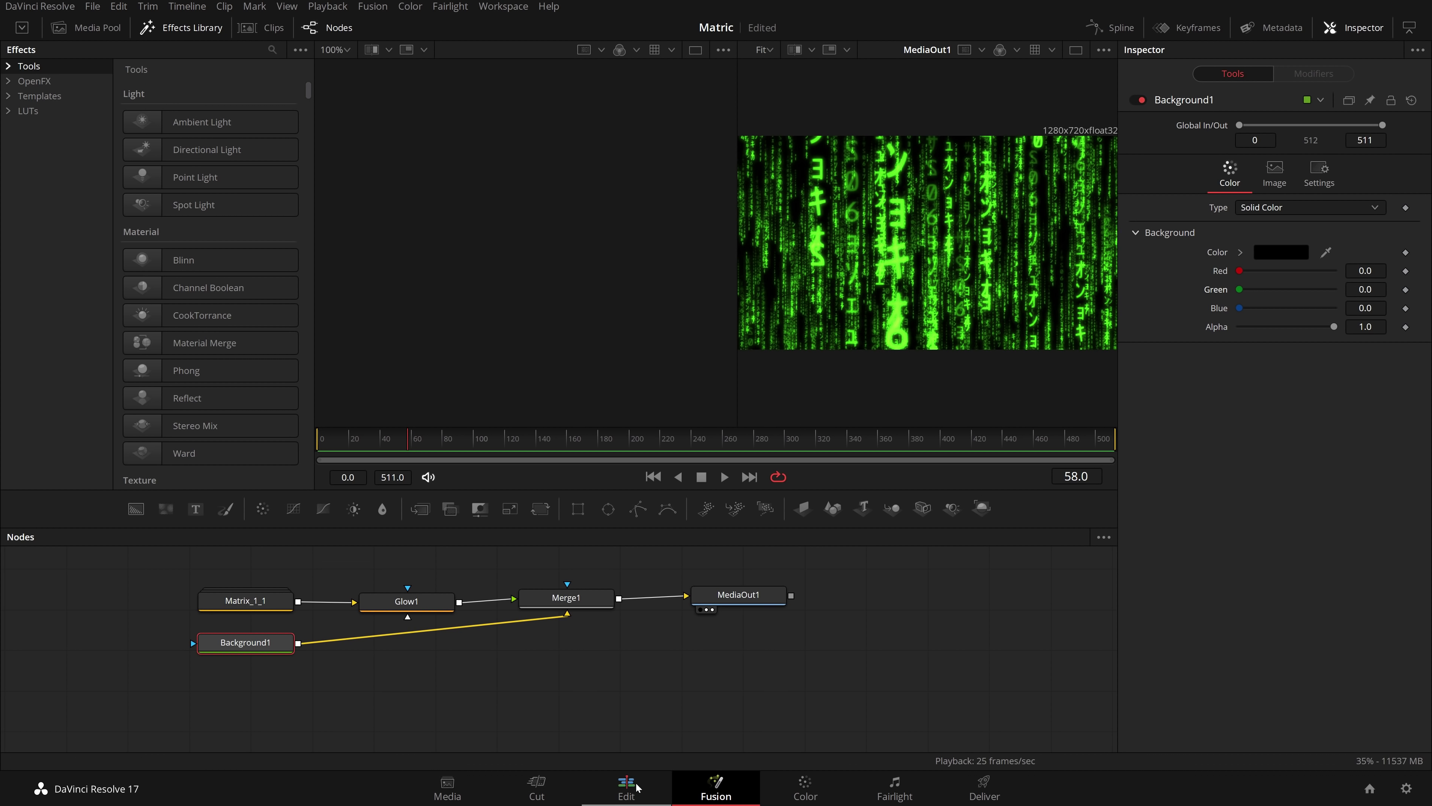
{"action": "left_click", "coordinate": [626, 788]}
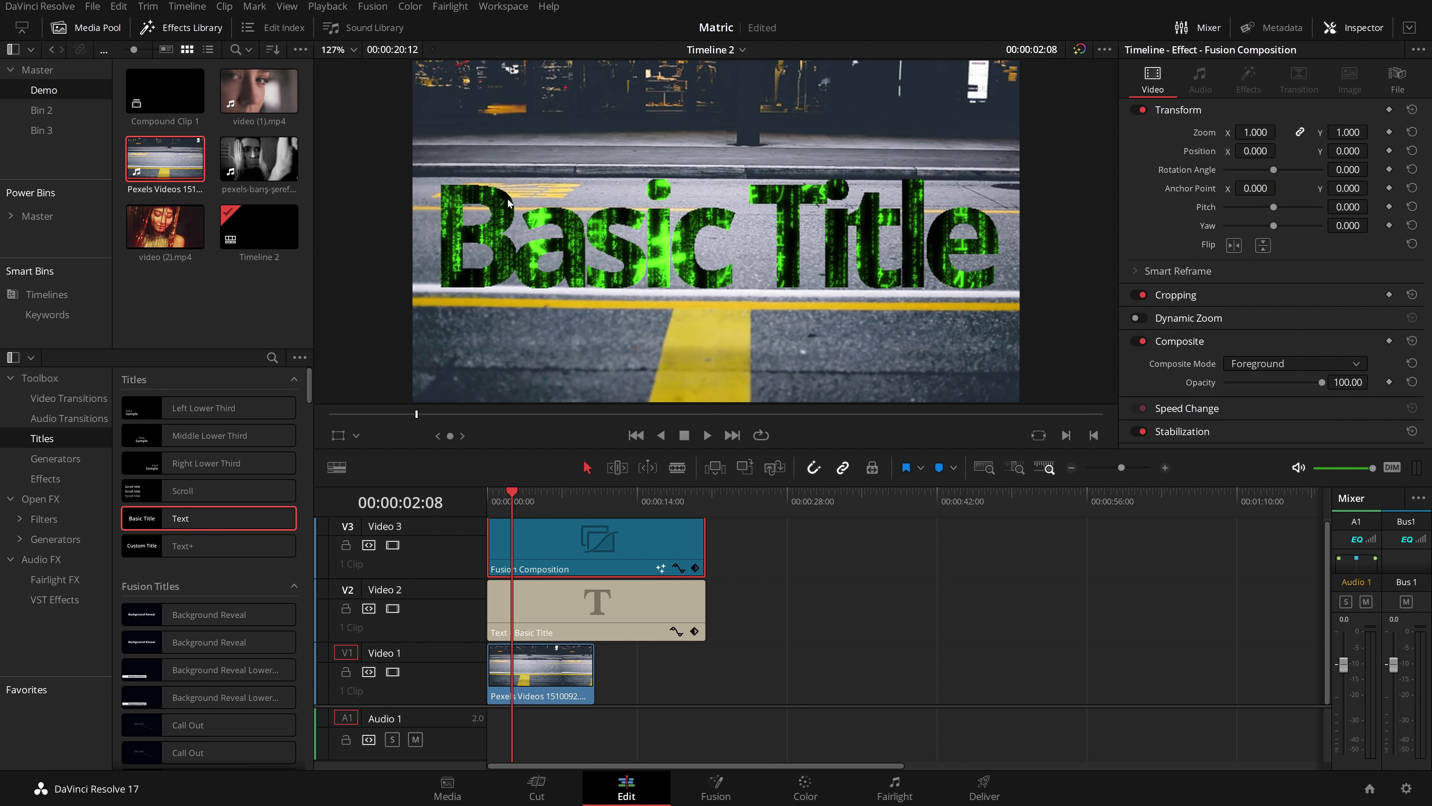
- Play the composite from the start and move the Fusion Composition down to Video 2
{"action": "key", "text": "Home"}
{"action": "key", "text": "space"}
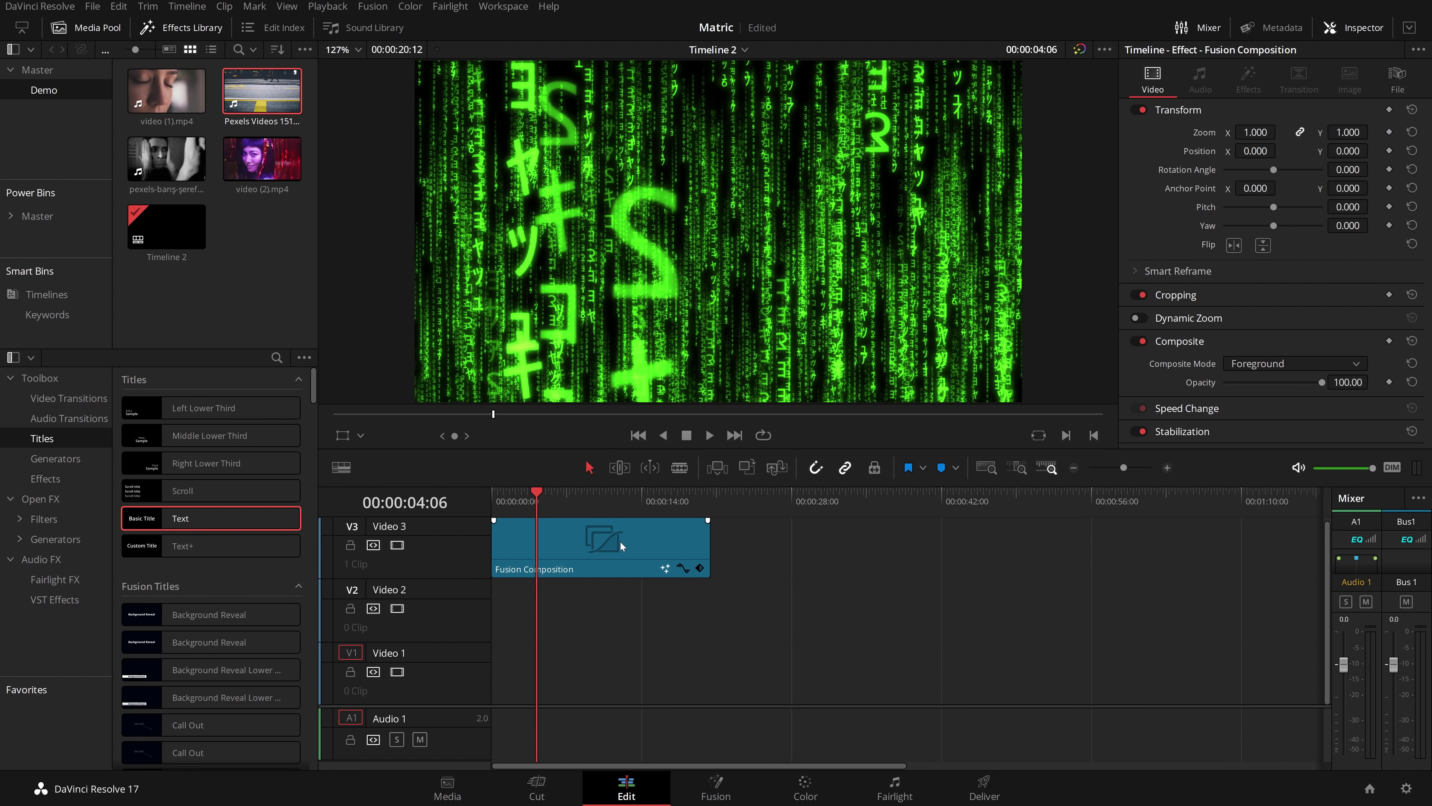
{"action": "left_click_drag", "start_coordinate": [620, 541], "coordinate": [618, 589]}
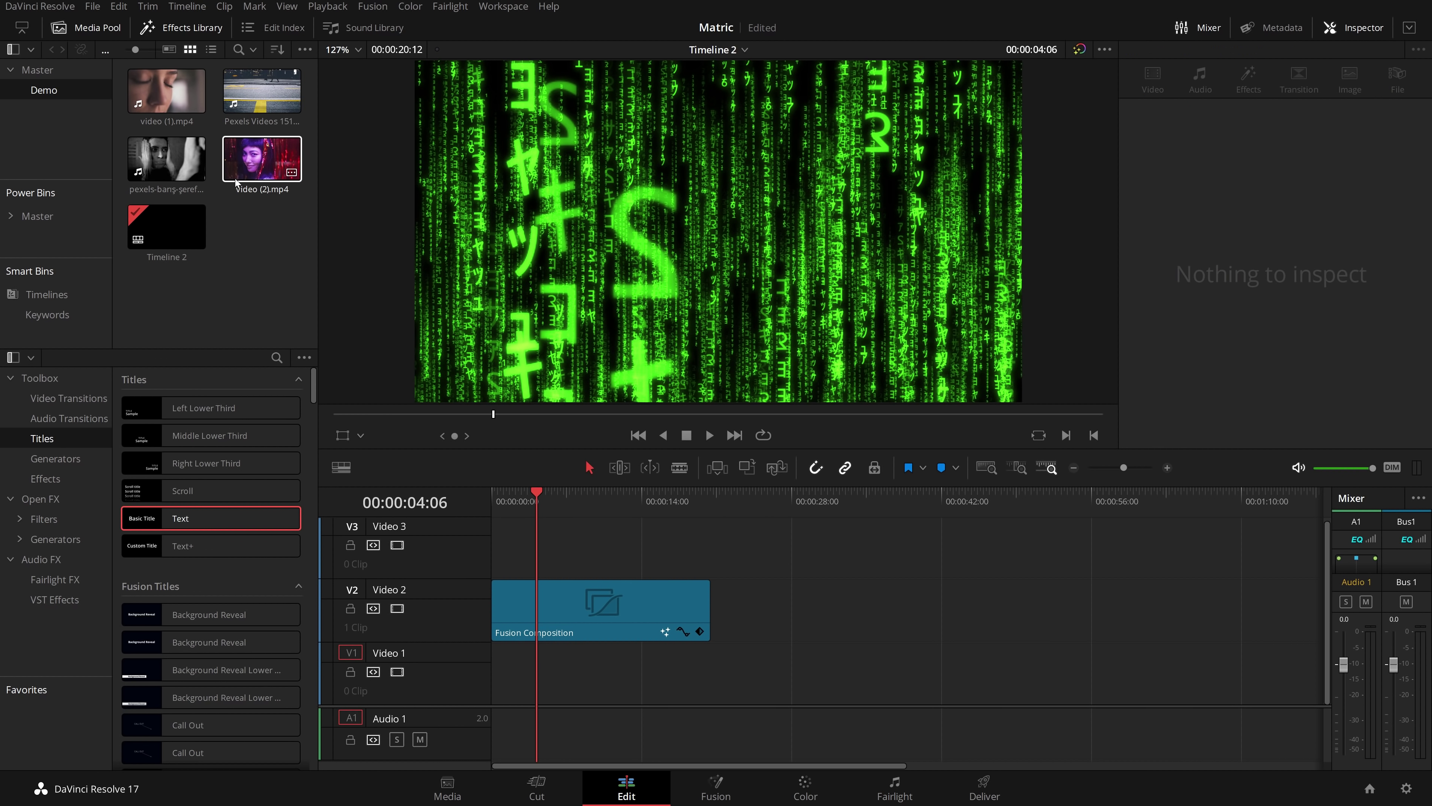
- Place video (2).mp4 on Video 1 under the composition in Lum mode and play from about two seconds
{"action": "left_click_drag", "start_coordinate": [262, 159], "coordinate": [499, 691]}
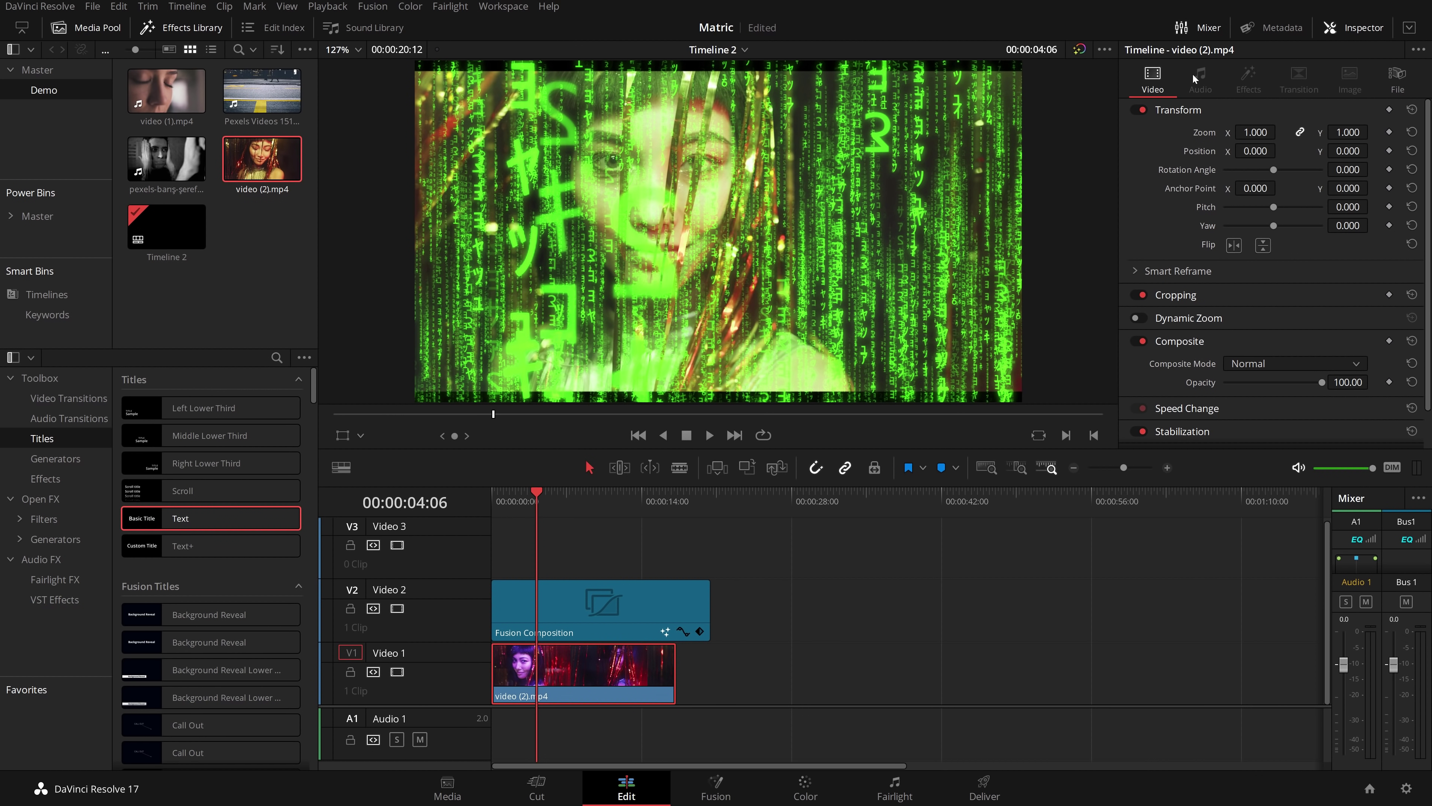
{"action": "scroll", "coordinate": [1212, 203], "scroll_direction": "down", "scroll_amount": 1}
{"action": "left_click", "coordinate": [1262, 327]}
{"action": "scroll", "coordinate": [1280, 421], "scroll_direction": "down", "scroll_amount": 5}
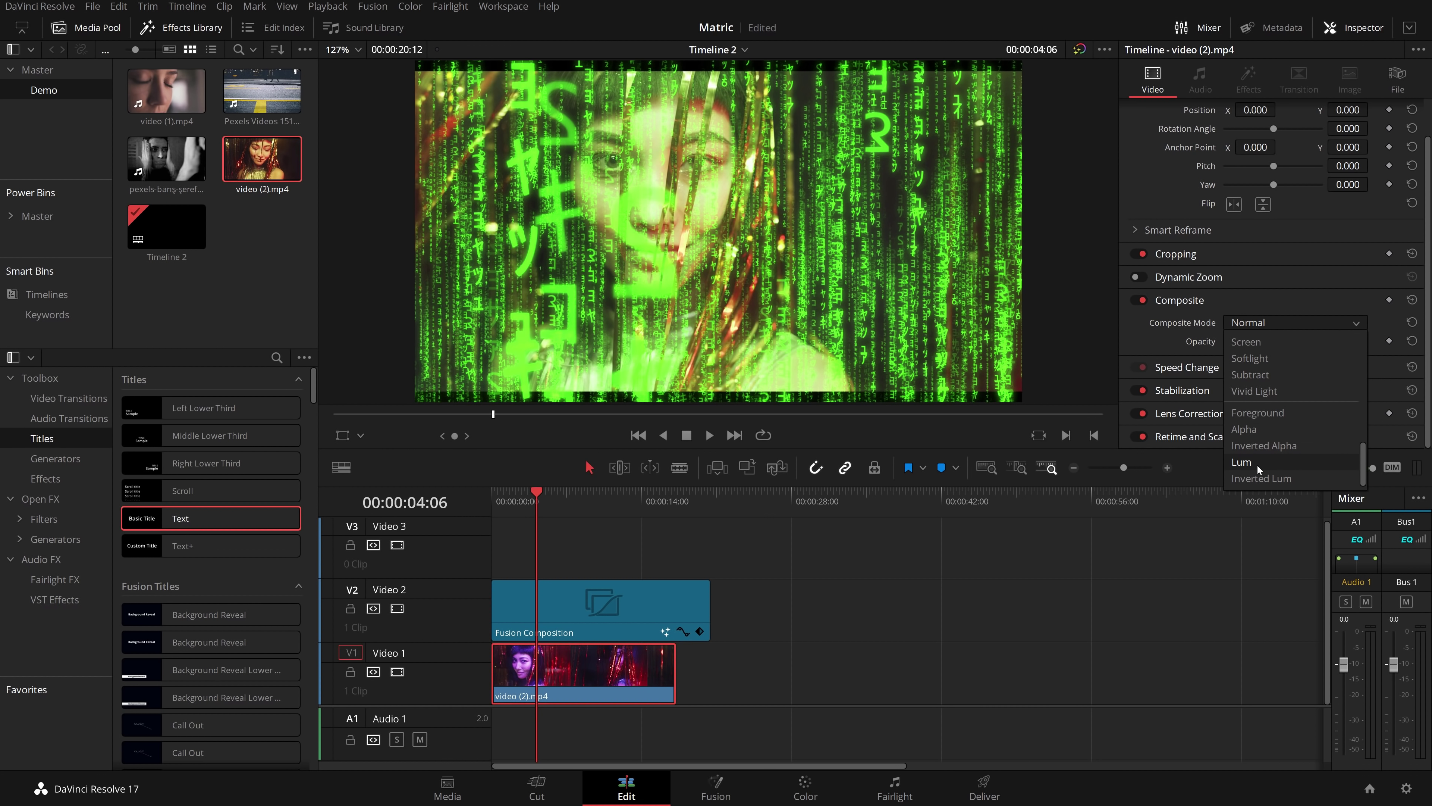
{"action": "left_click", "coordinate": [1242, 462]}
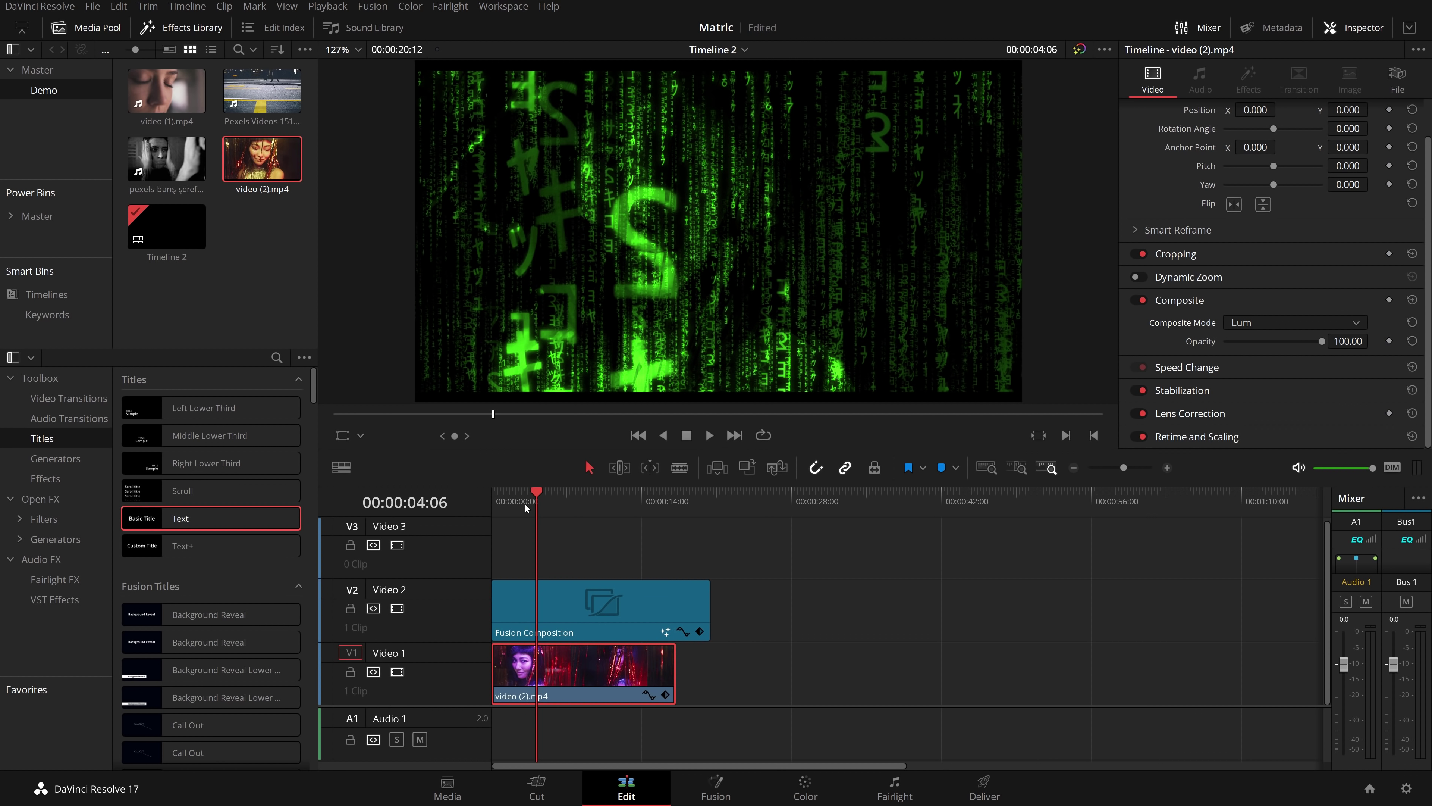
{"action": "left_click_drag", "start_coordinate": [525, 507], "coordinate": [522, 501]}
{"action": "key", "text": "space"}
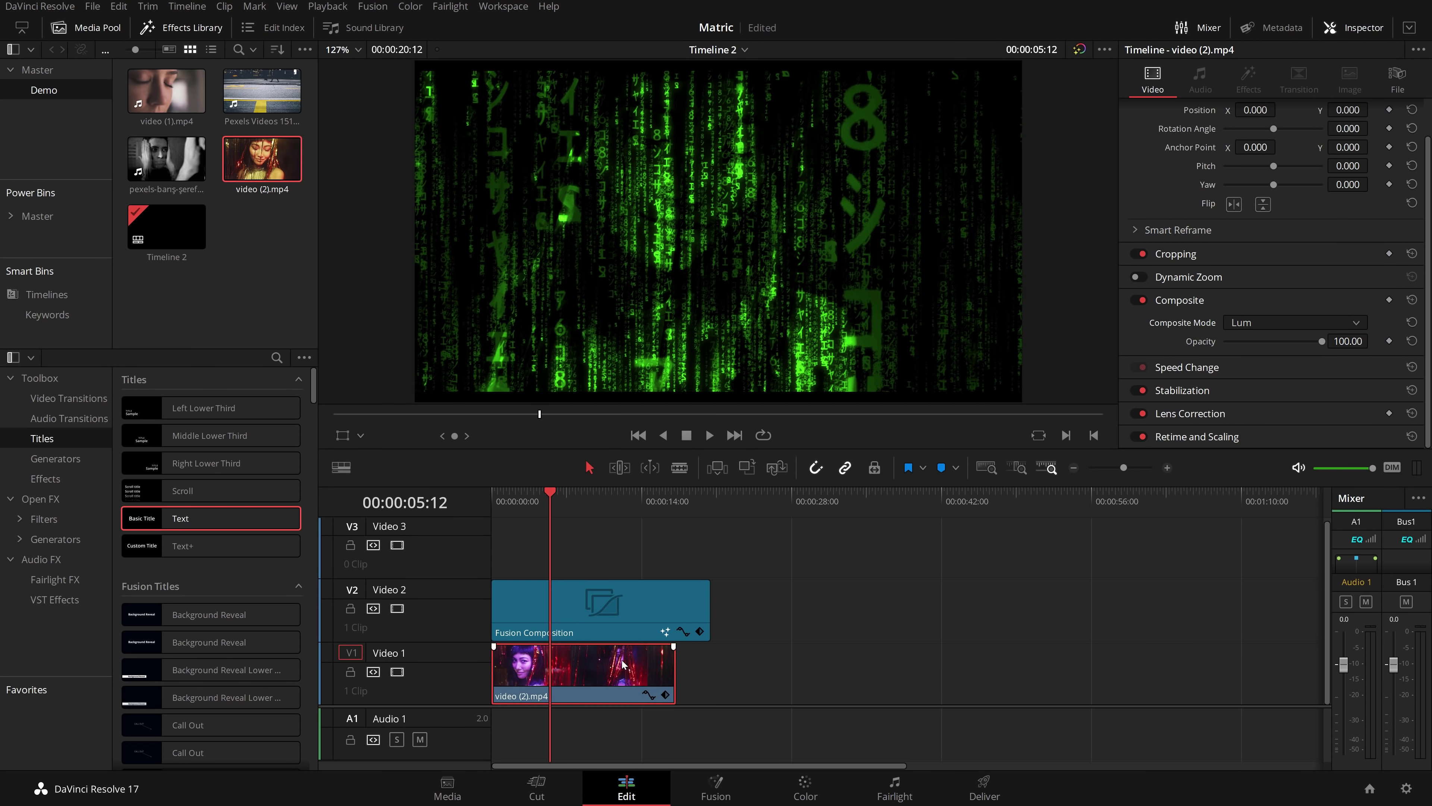
- On the Color page, raise video (2).mp4's contrast to 1.582 during playback, then return to Edit
{"action": "left_click", "coordinate": [805, 786]}
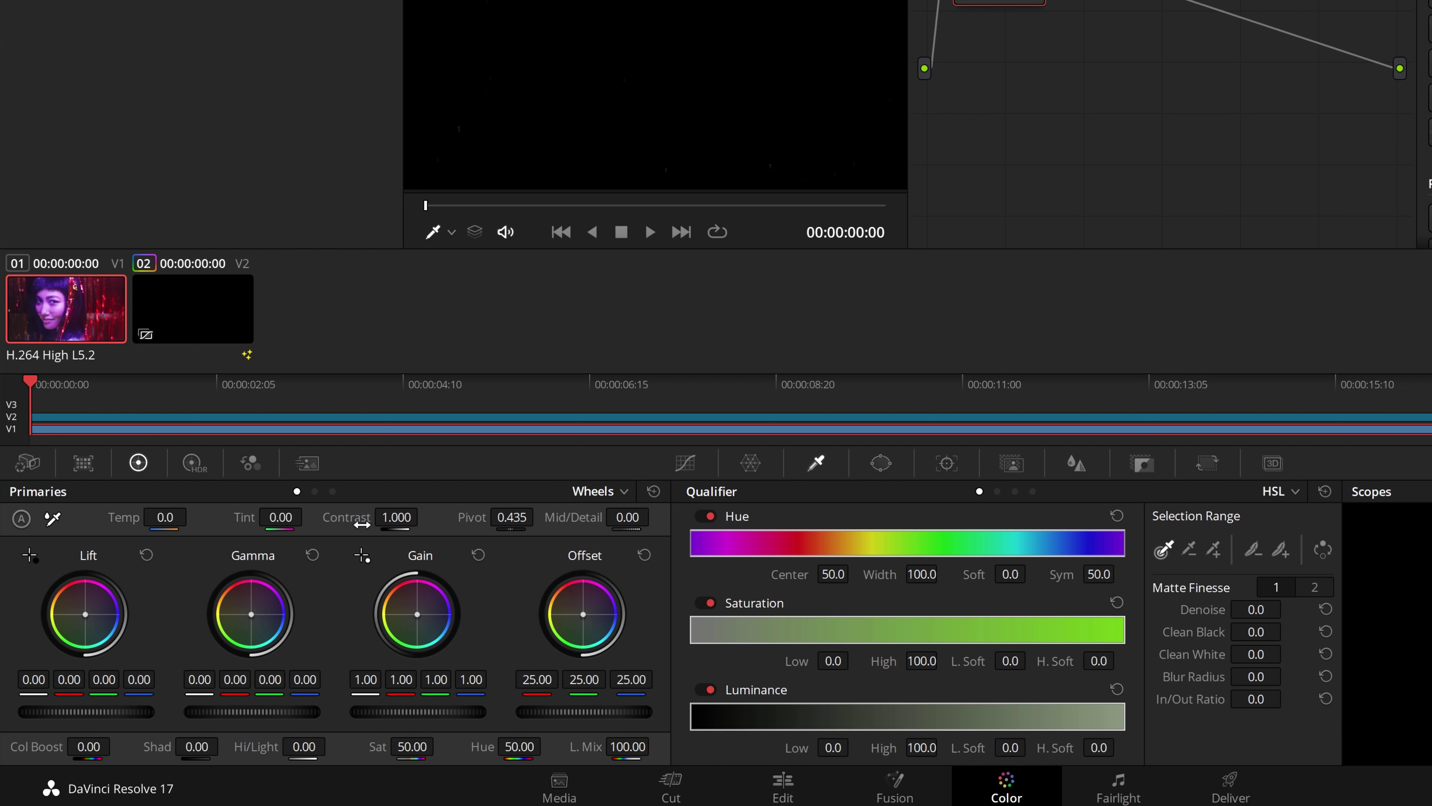
{"action": "key", "text": "space"}
{"action": "left_click_drag", "start_coordinate": [395, 517], "coordinate": [492, 390]}
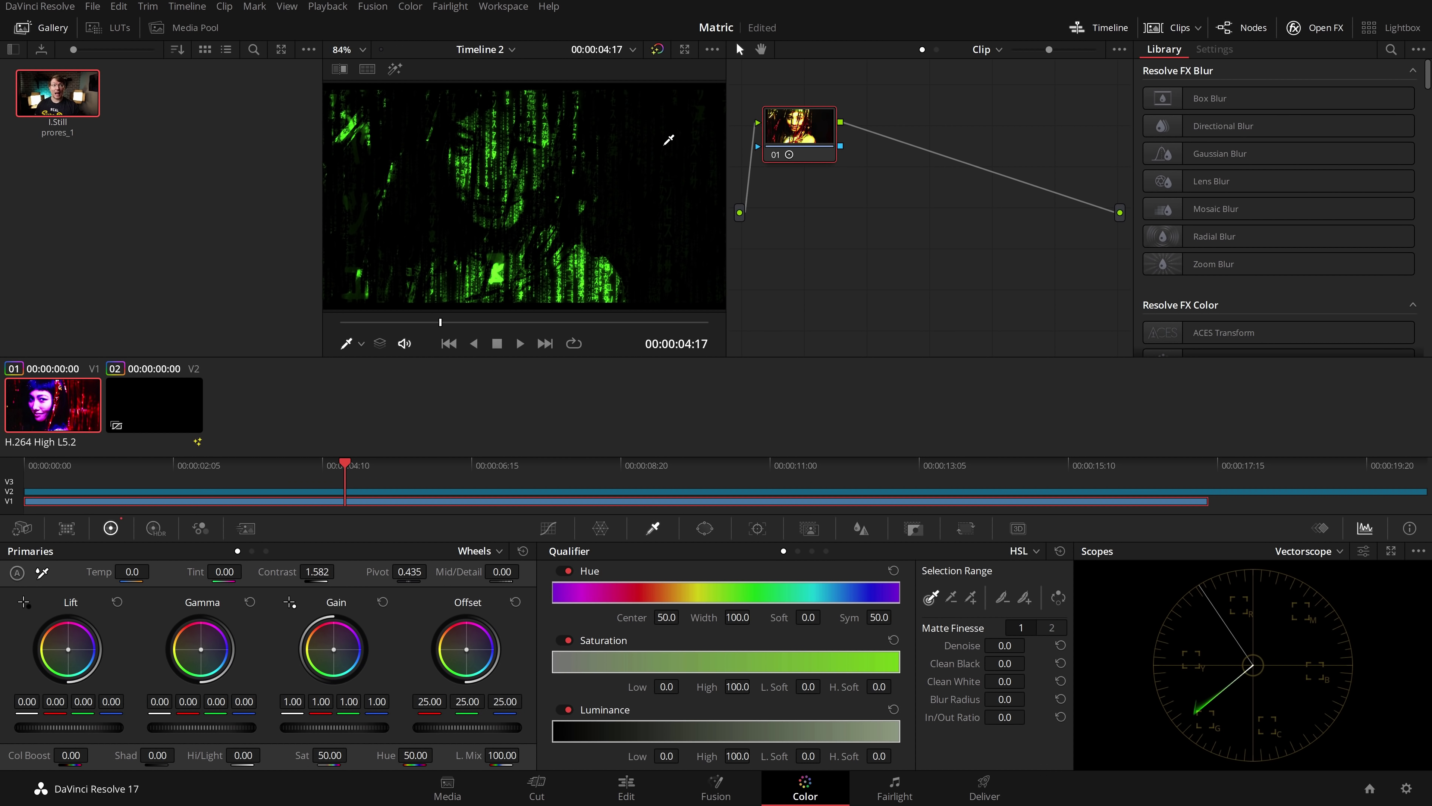
{"action": "left_click", "coordinate": [627, 788]}
- Play the finished matrix blend from about three seconds in
{"action": "left_click", "coordinate": [536, 502]}
{"action": "key", "text": "space"}
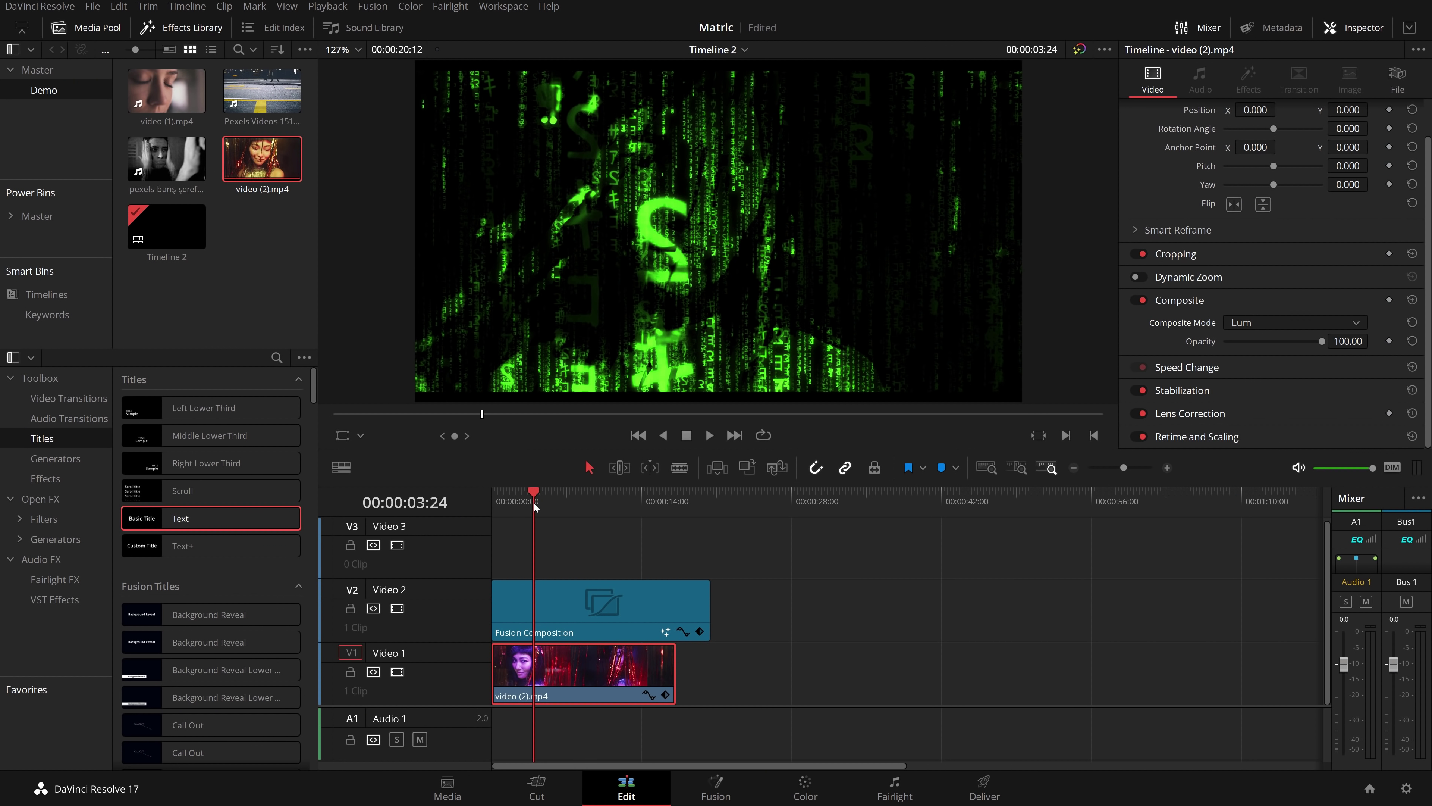